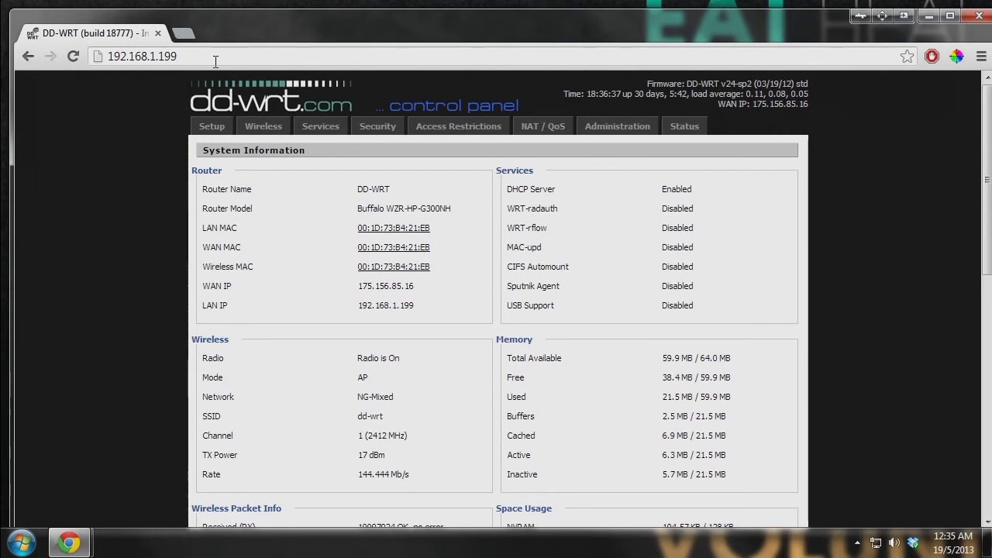
left_click_drag(180, 57, 98, 59)
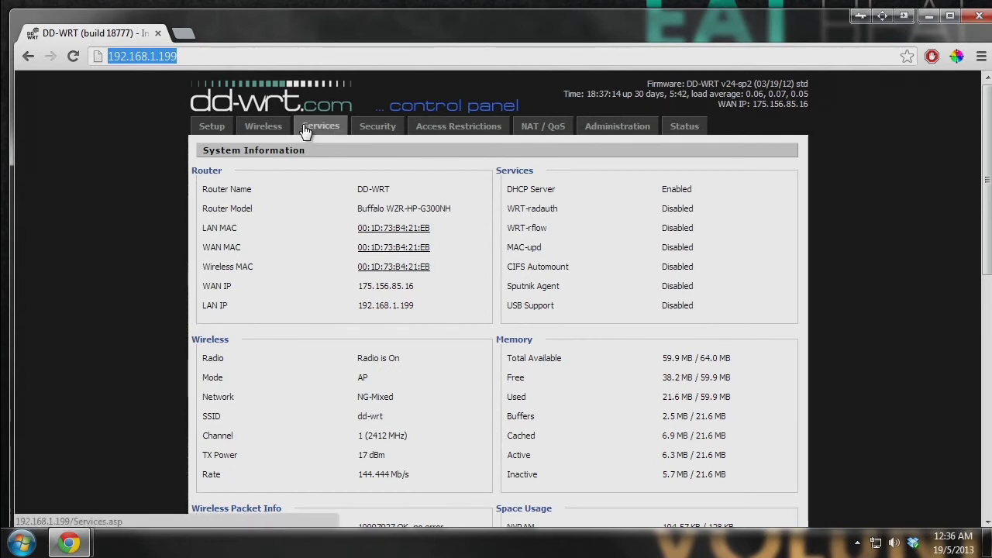
- Log in with the router credentials to reach Port Forwarding, showing the nas rule 1337 → 192.168.1.100:10000
left_click(562, 128)
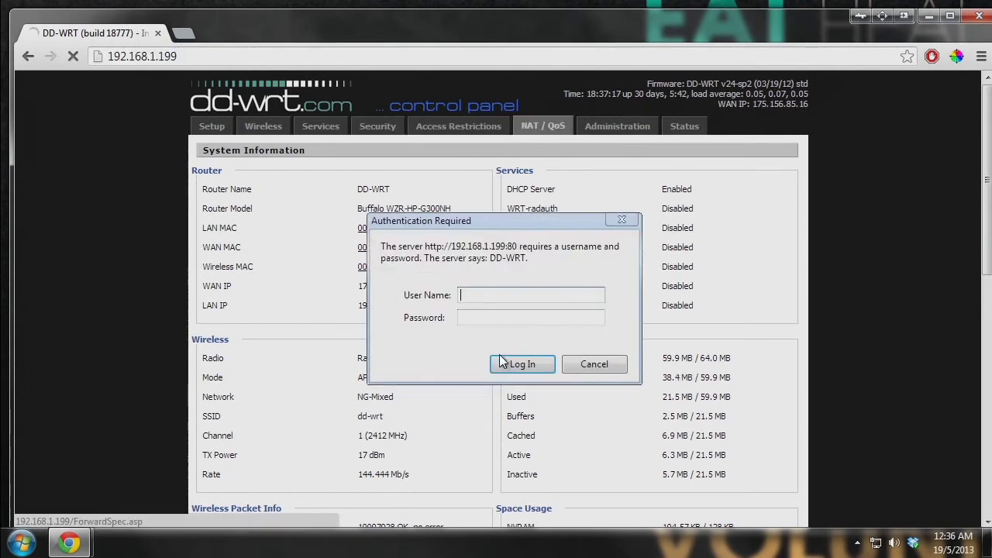
type("root")
key("Tab")
type("admin")
key("Return")
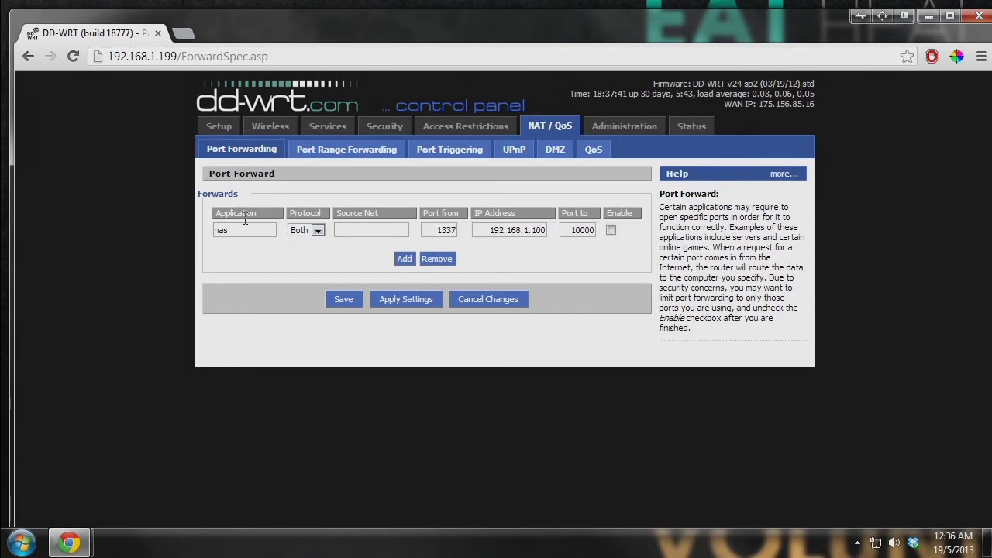
left_click_drag(215, 211, 638, 212)
left_click(638, 212)
mouse_move(269, 209)
left_mouse_down()
mouse_move(214, 212)
mouse_move(268, 211)
left_mouse_up()
left_click(266, 212)
left_click_drag(288, 210, 318, 211)
left_click(344, 218)
left_click_drag(338, 218, 372, 216)
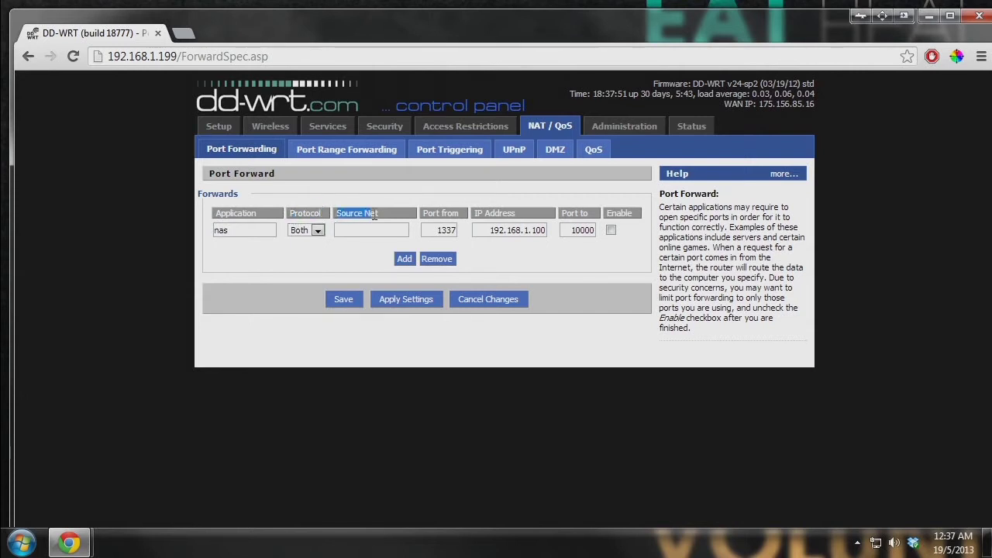
left_click(375, 216)
left_click_drag(408, 216, 341, 215)
left_click_drag(422, 216, 462, 211)
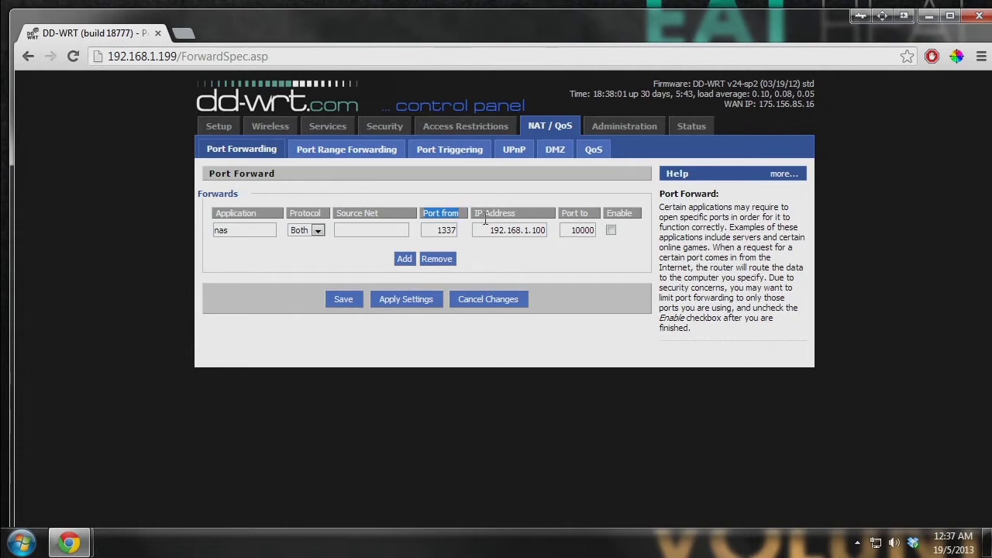
left_click_drag(474, 214, 575, 215)
left_click(578, 214)
double_click(251, 212)
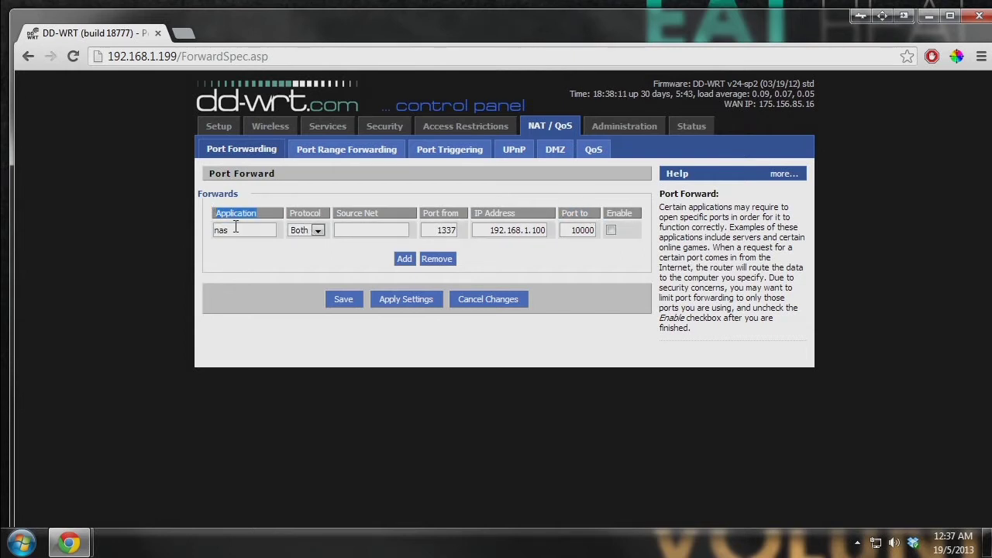
left_click_drag(260, 212, 226, 210)
left_click(227, 212)
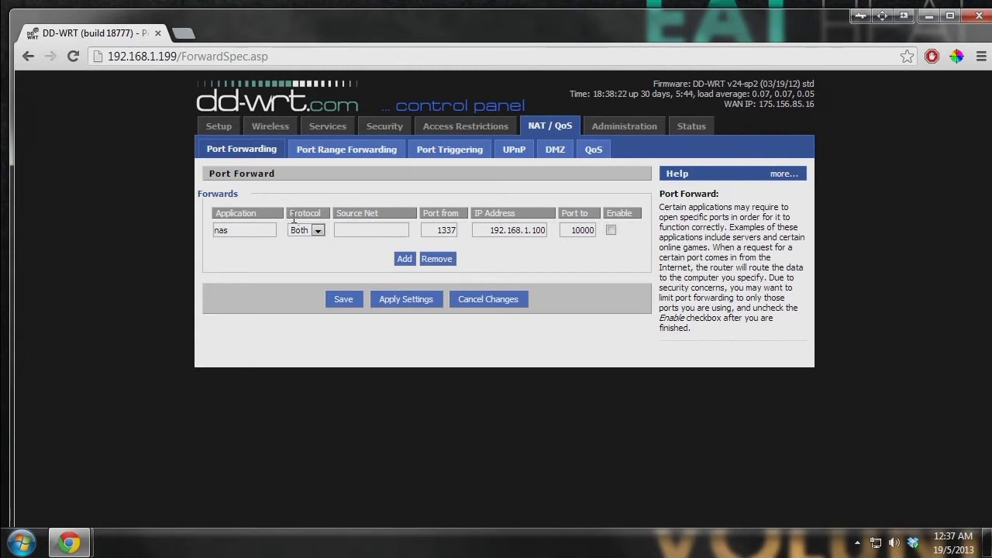
left_click(317, 230)
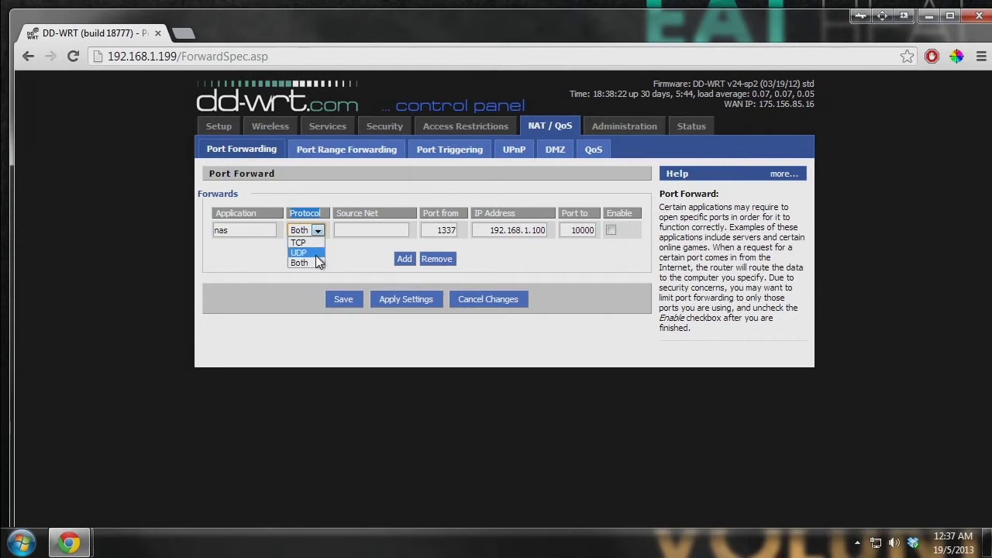
left_click(315, 264)
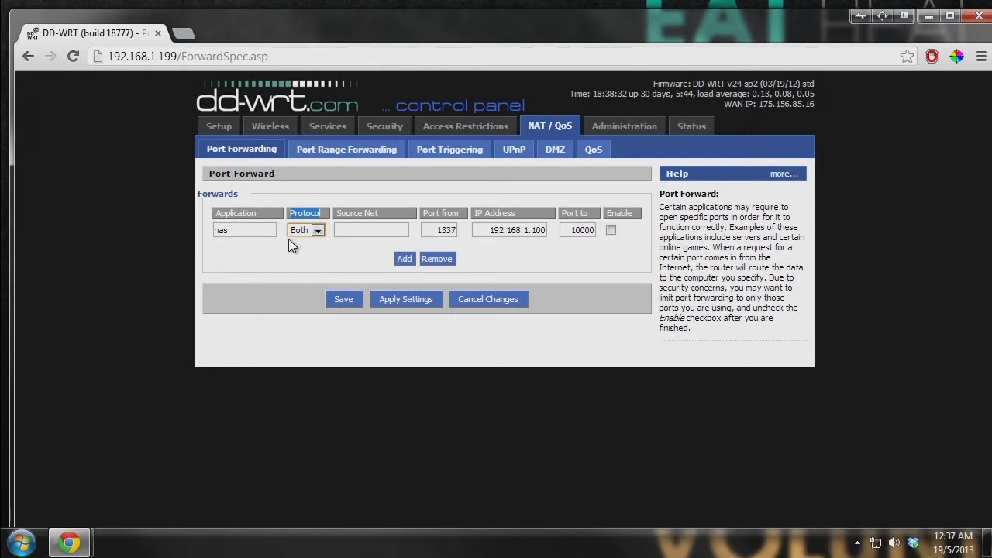
left_click(388, 219)
left_click_drag(388, 215, 334, 215)
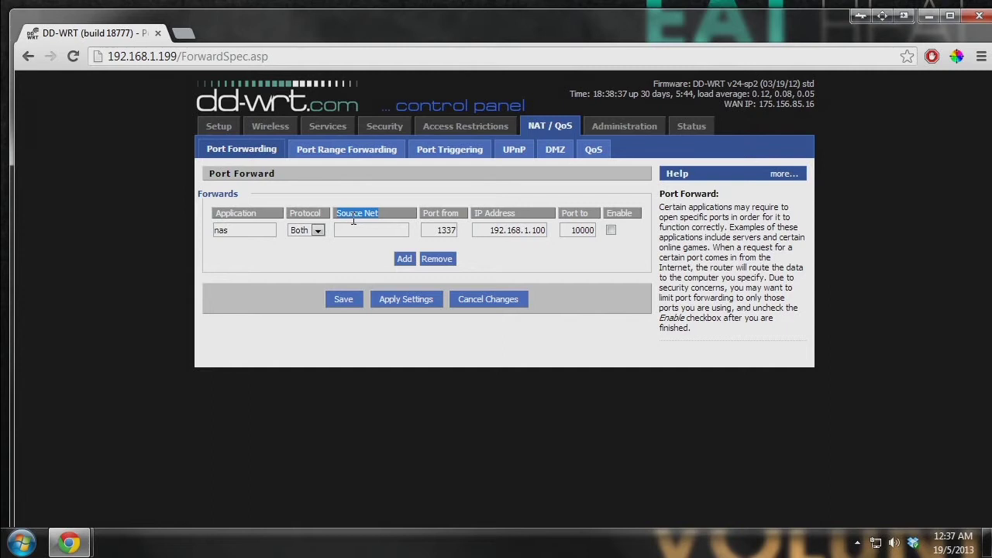
left_click(398, 217)
left_click_drag(826, 104, 756, 104)
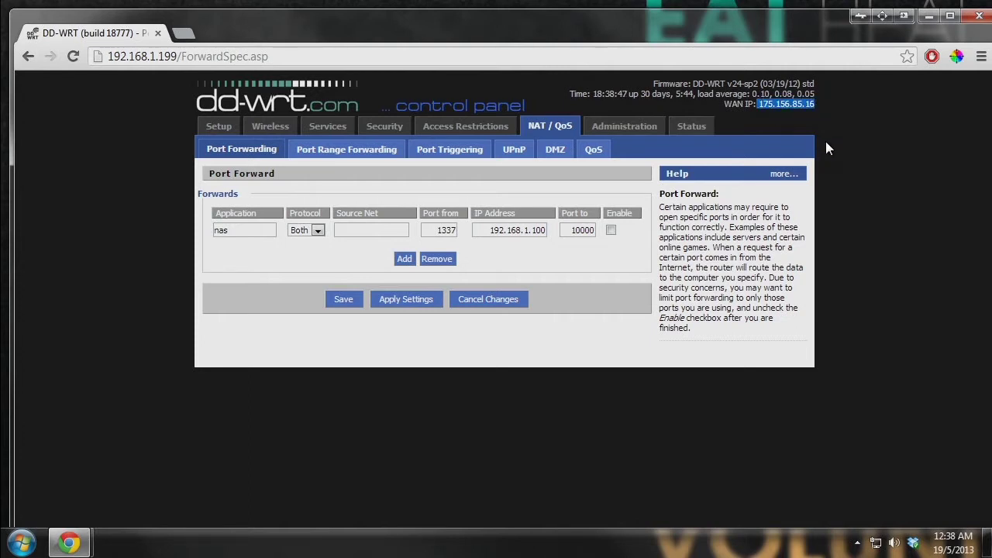
left_click(822, 110)
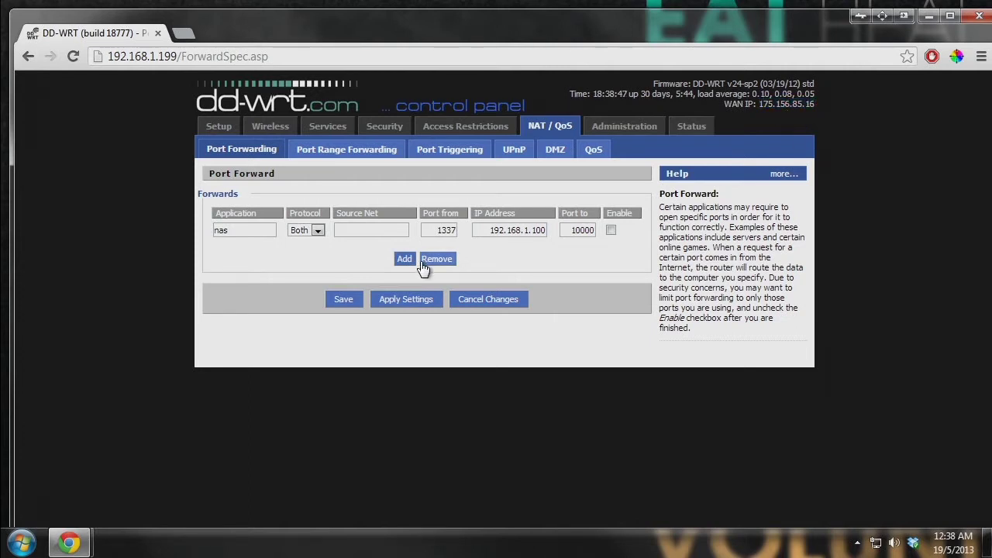
mouse_move(459, 212)
left_mouse_down()
mouse_move(425, 212)
mouse_move(457, 229)
left_mouse_up()
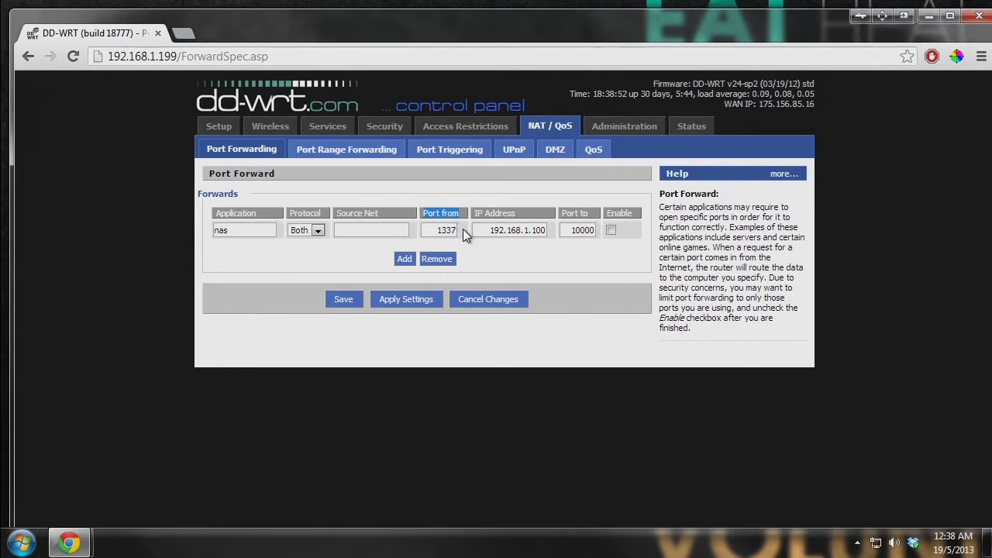
left_click(760, 105)
left_click_drag(759, 105, 814, 104)
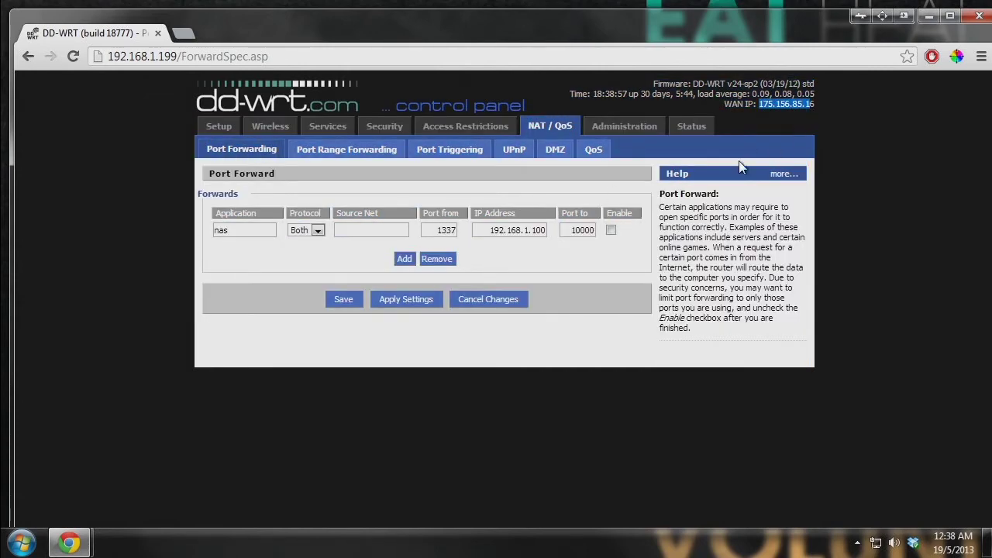
left_click_drag(472, 213, 521, 212)
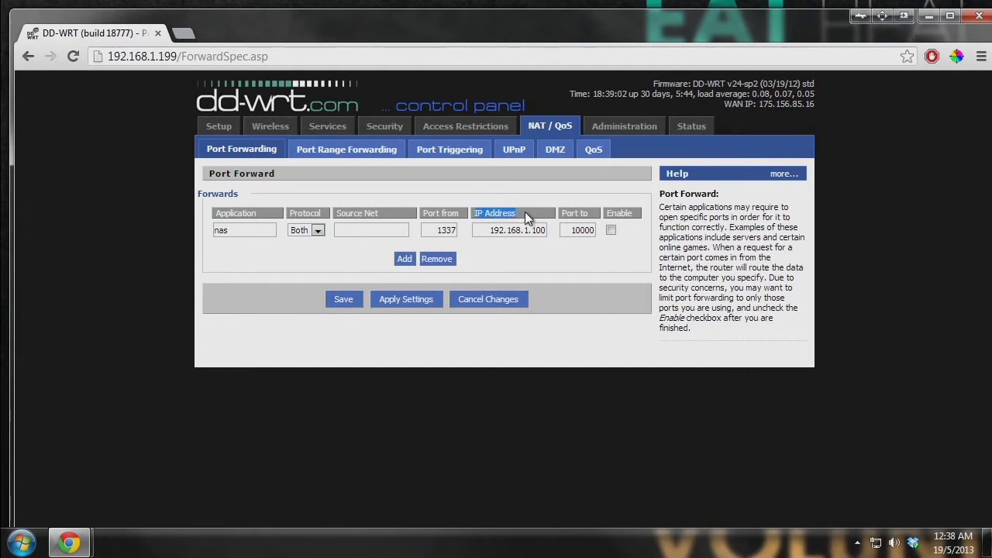
left_click(501, 231)
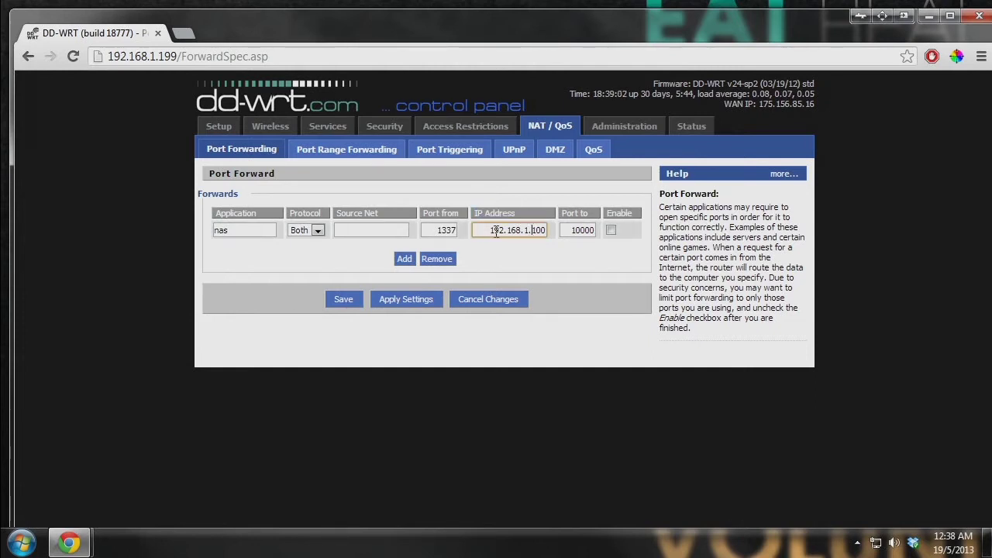
left_click_drag(486, 230, 548, 230)
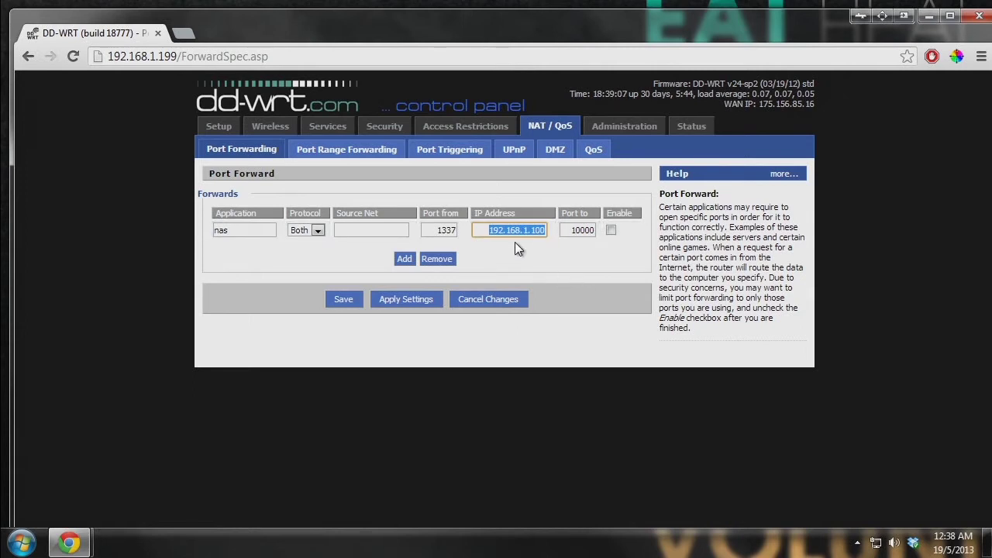
left_click(552, 246)
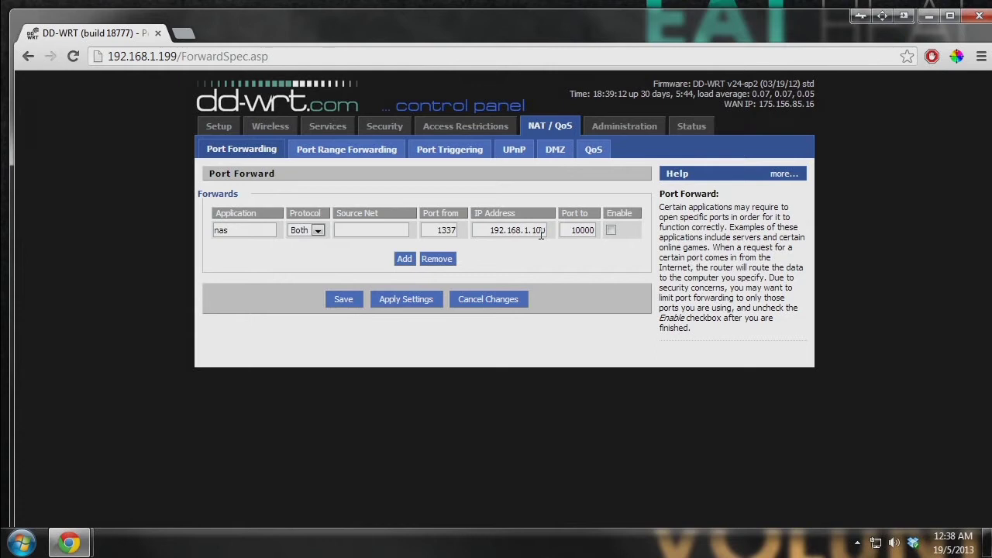
double_click(541, 231)
left_click(555, 227)
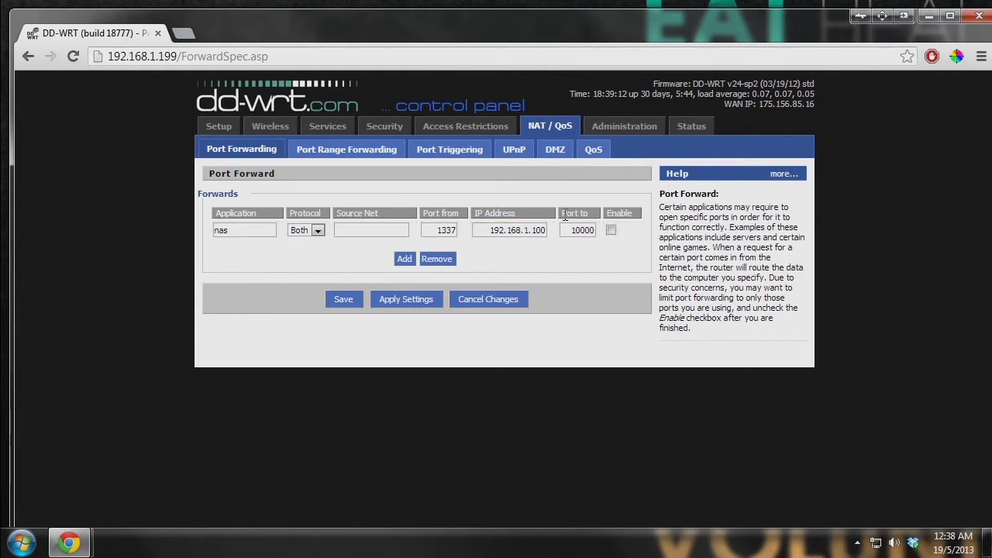
left_click(585, 229)
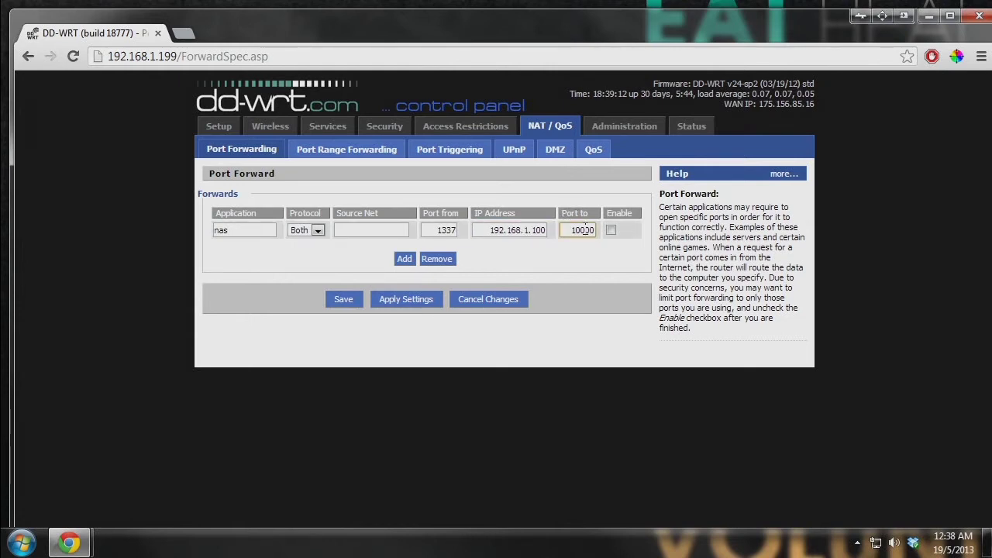
left_click_drag(573, 233, 595, 233)
left_click(585, 233)
double_click(575, 231)
left_click(585, 230)
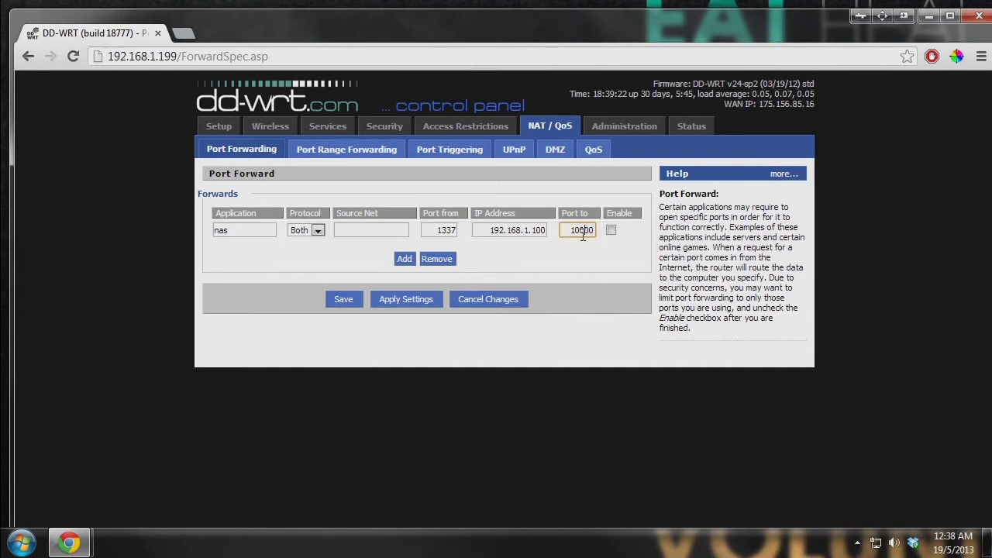
double_click(570, 230)
left_click_drag(461, 212, 426, 208)
left_click_drag(562, 212, 582, 214)
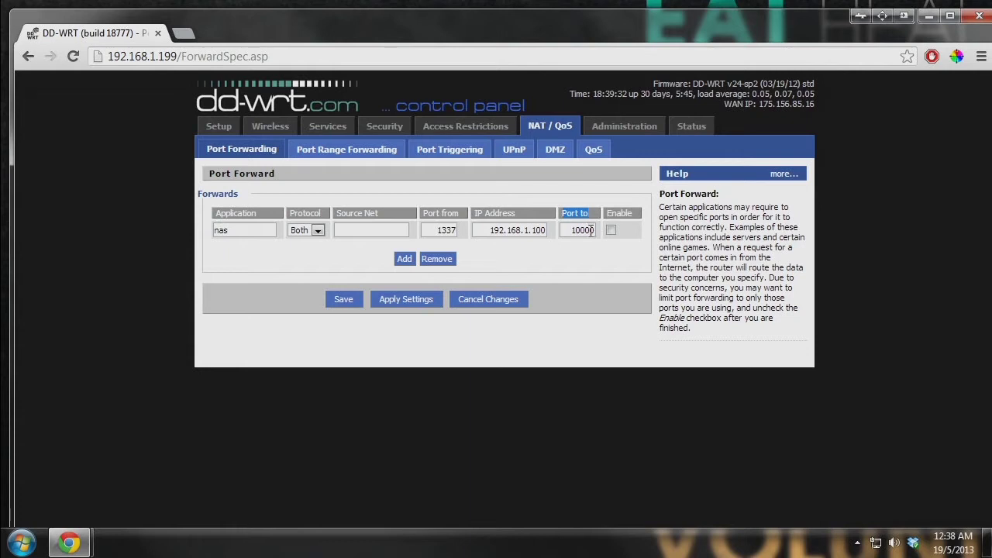
left_click_drag(437, 230, 470, 230)
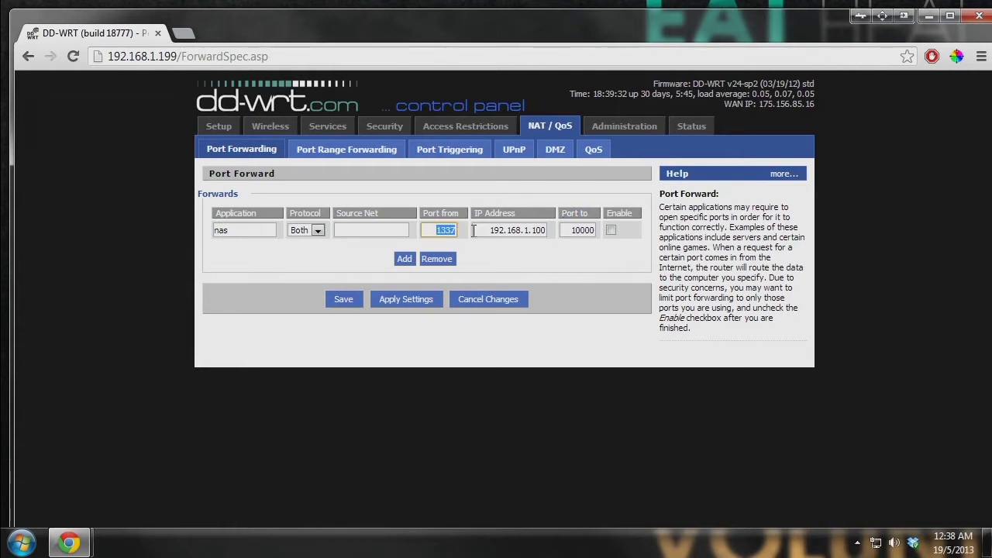
left_click_drag(571, 231, 598, 228)
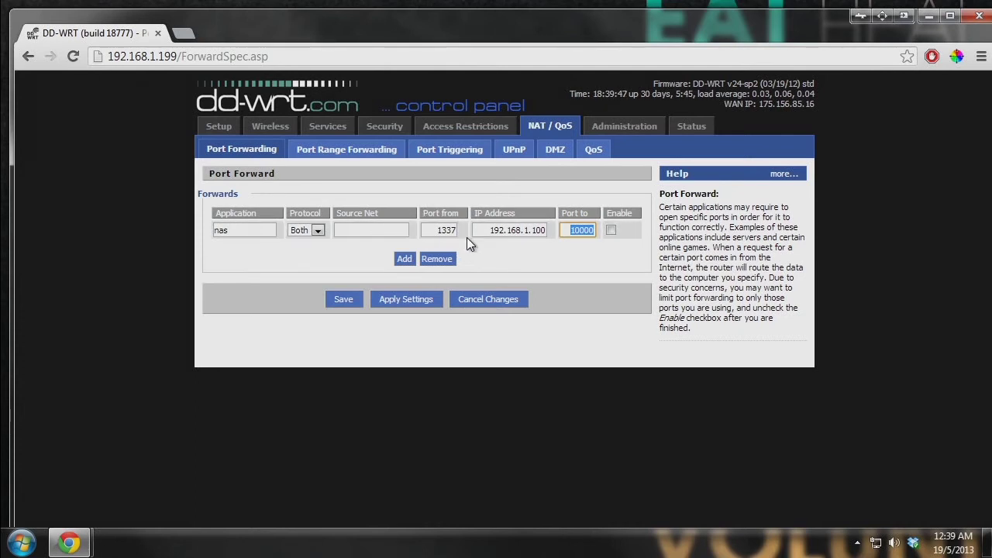
double_click(448, 231)
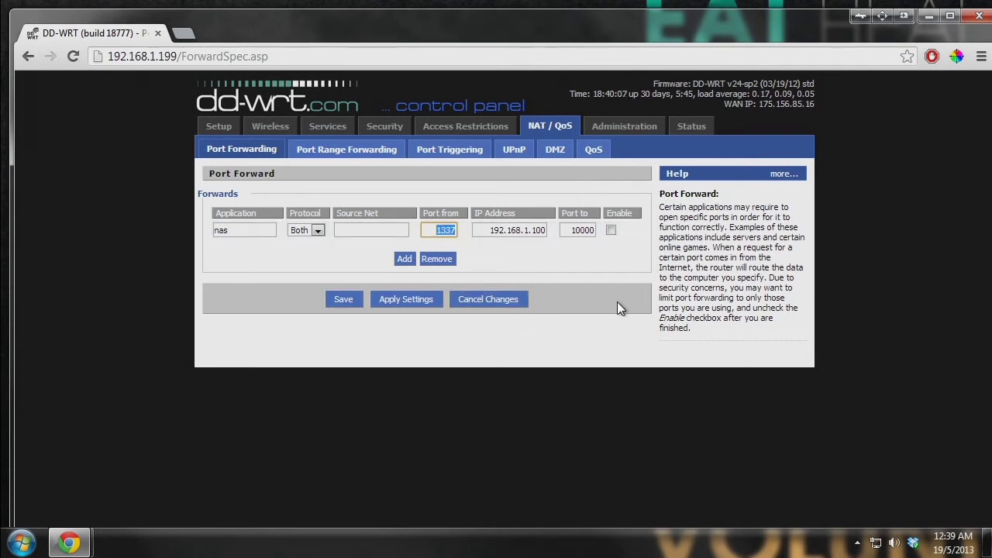
- Enable the nas forward (port 1337 to 192.168.1.100:10000) and apply the settings
key("Tab")
key("Tab")
key("Tab")
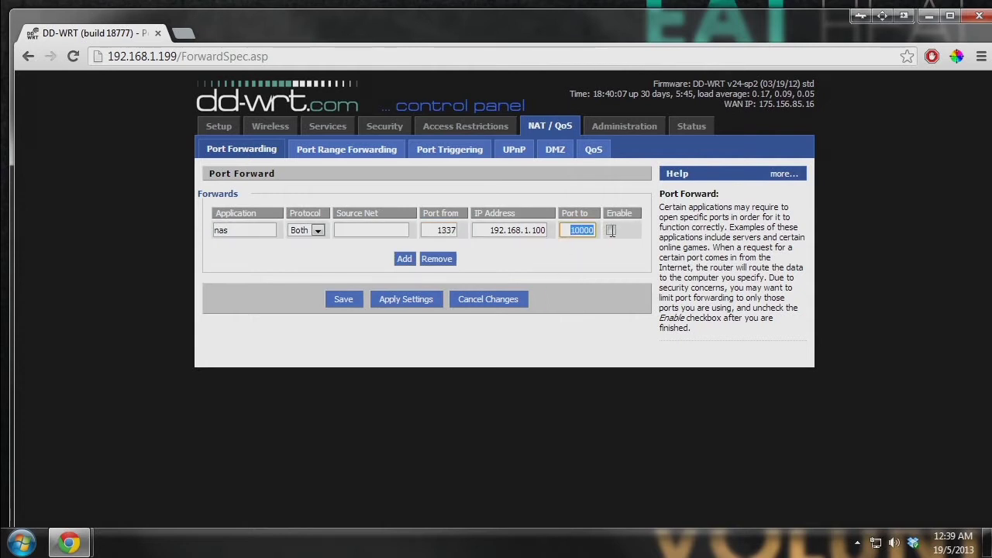
left_click(611, 230)
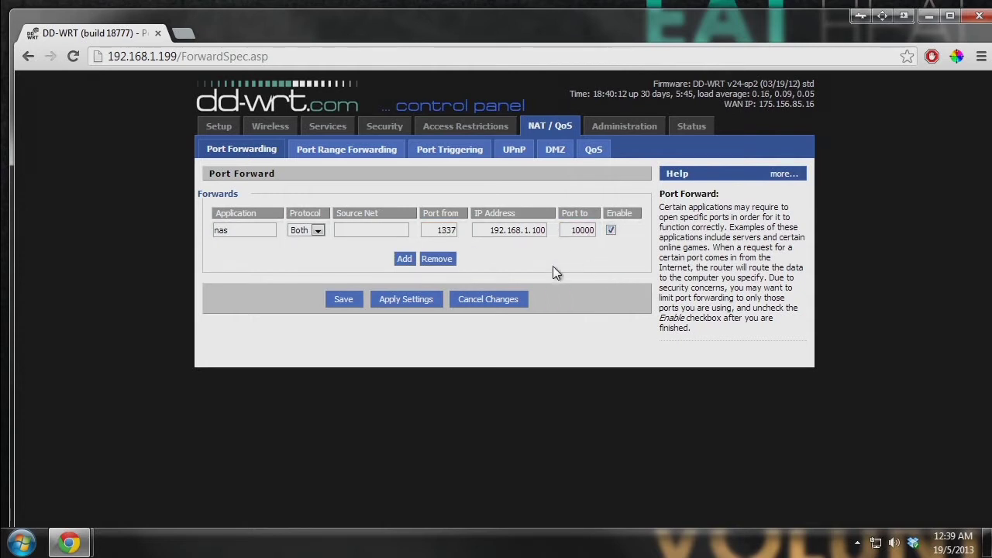
left_click(417, 302)
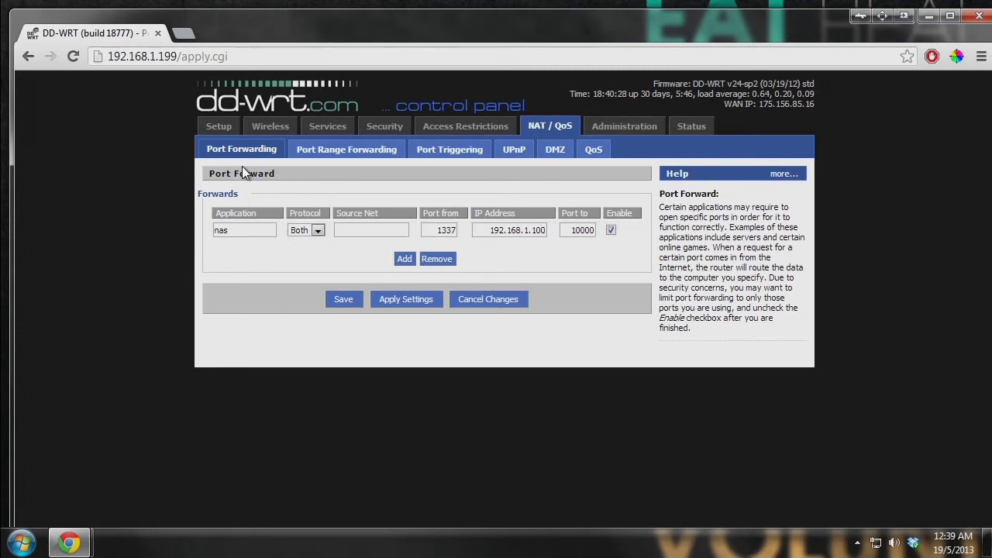
- Load canyouseeme.org and check port 1337, which reports open
left_click(191, 33)
type("canyouseeme.org")
key("Return")
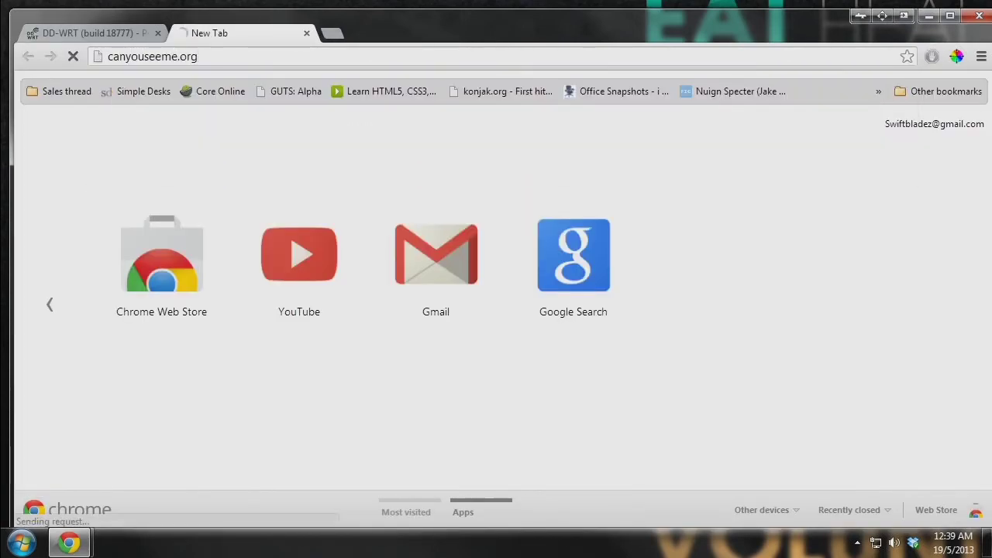
left_click_drag(284, 173, 217, 179)
left_click(246, 195)
left_click(169, 200)
double_click(167, 200)
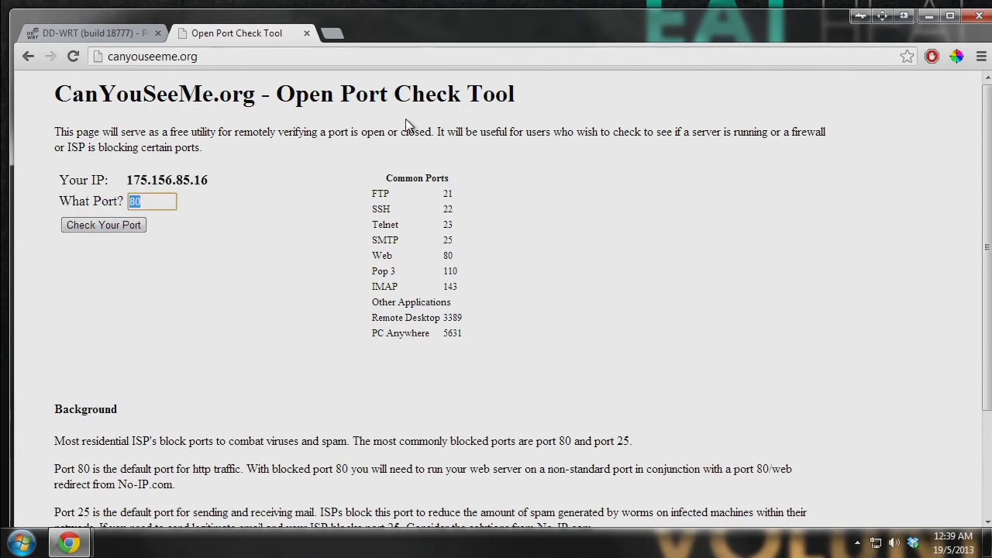
type("1337")
left_click(99, 227)
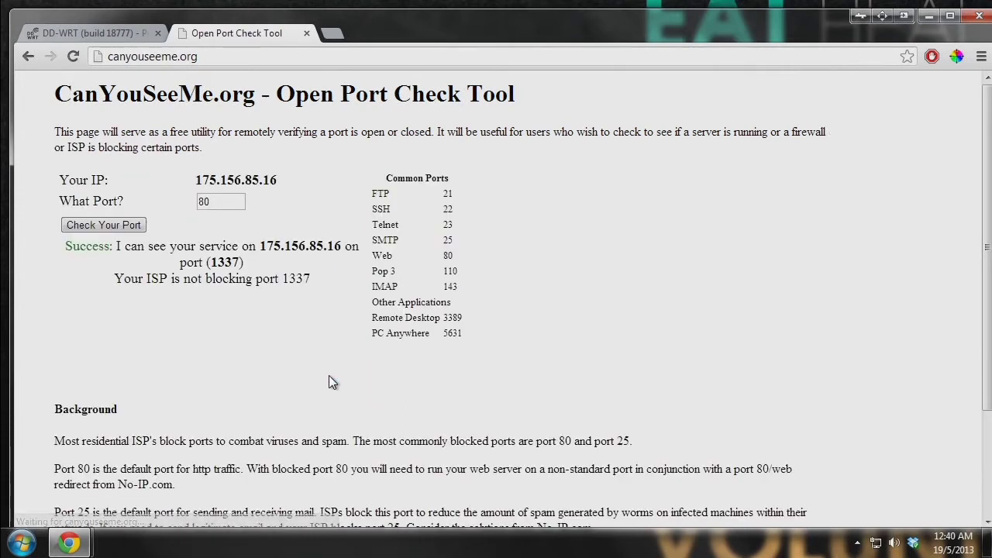
- Retest port 80, which times out, then open a blank new tab
left_click_drag(319, 277, 84, 246)
left_click(257, 245)
left_click_drag(257, 246, 317, 246)
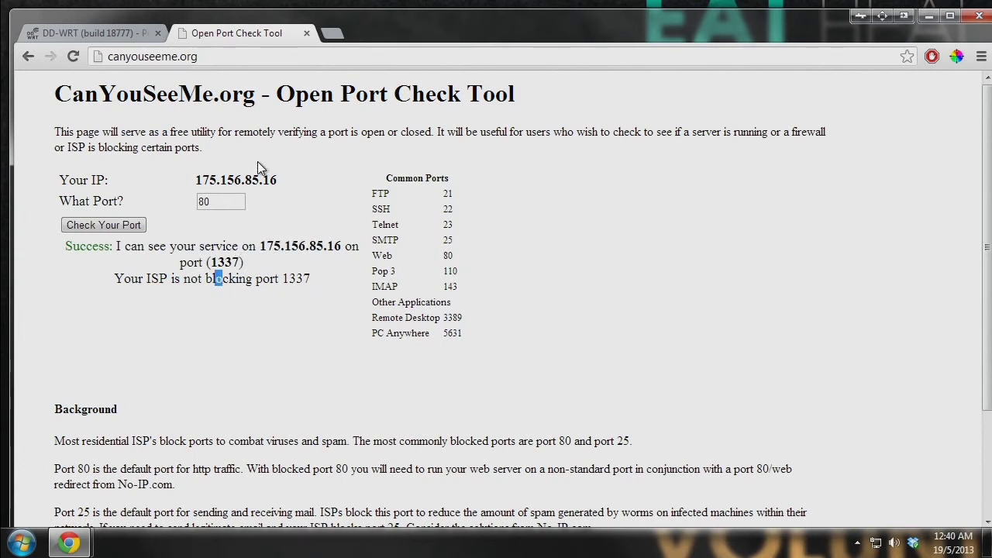
double_click(236, 201)
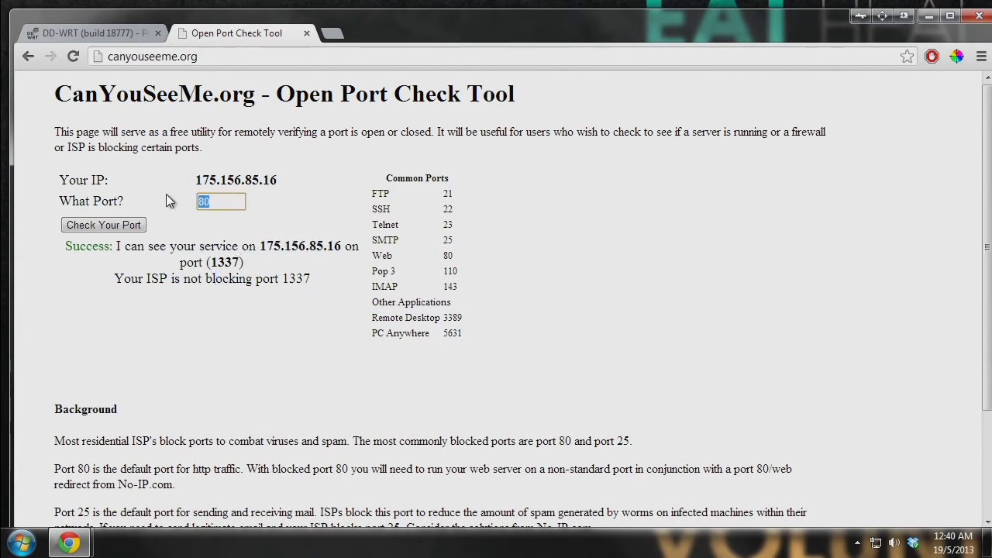
left_click(232, 201)
left_click(105, 225)
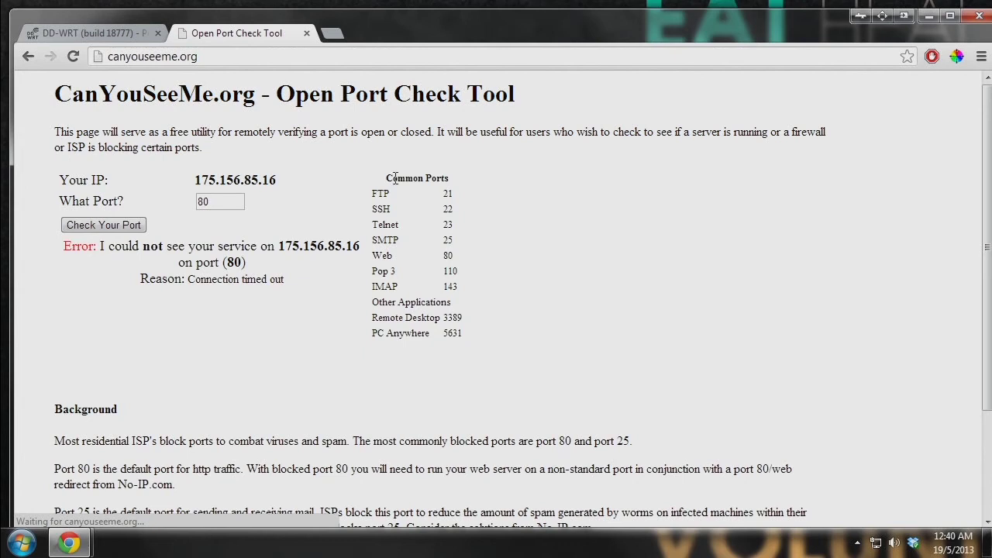
left_click_drag(61, 248, 320, 249)
left_click(240, 205)
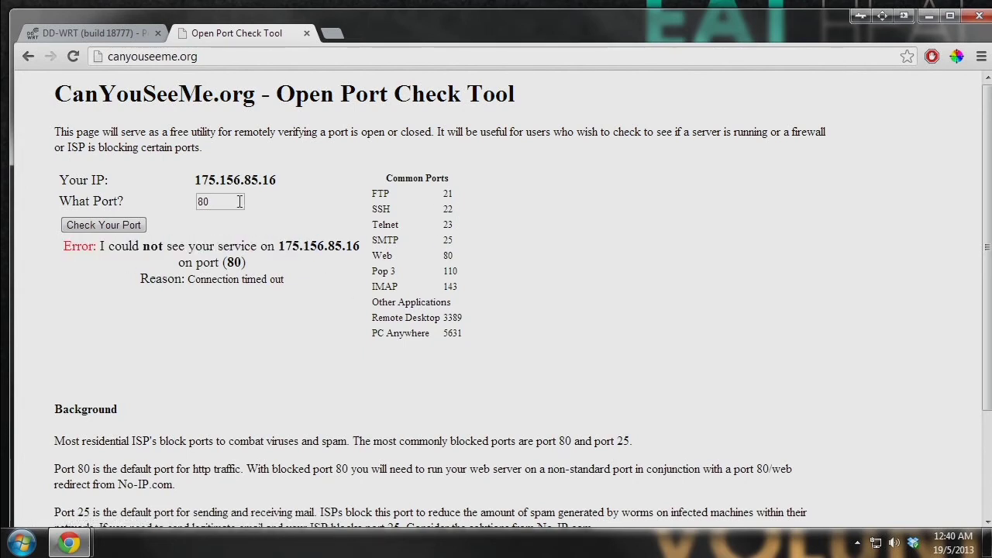
left_click(332, 34)
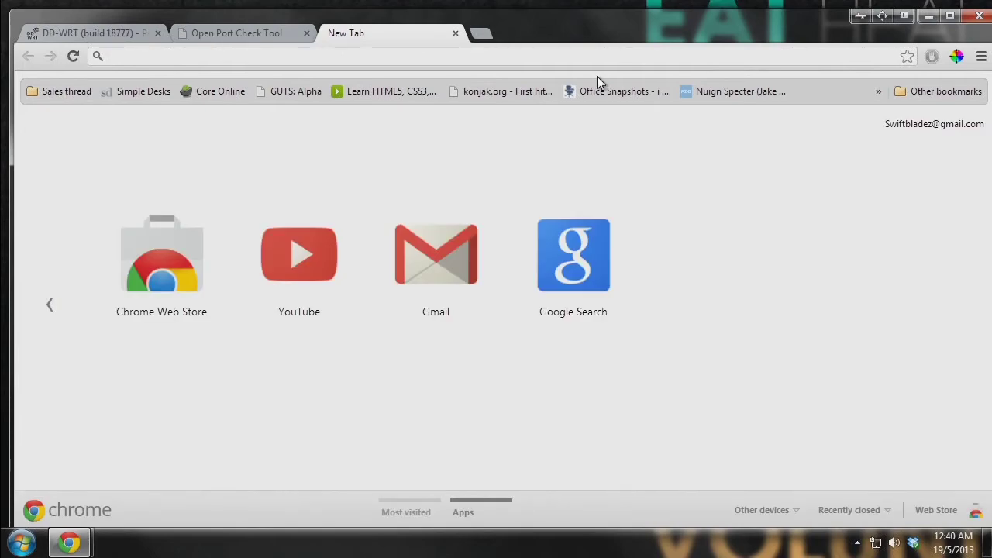
type("what is my ip")
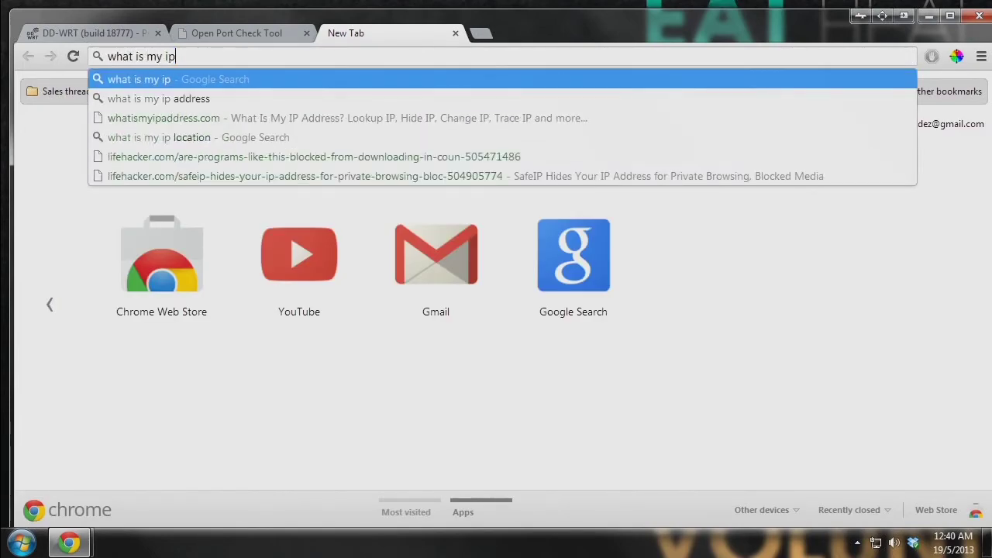
key("Return")
left_click_drag(478, 225, 254, 224)
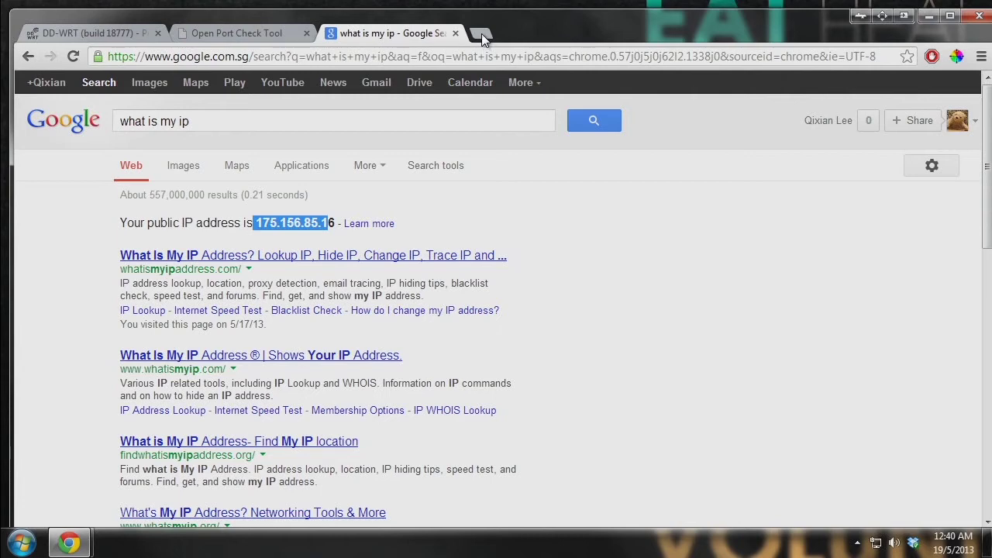
left_click_drag(256, 222, 338, 222)
key("ctrl+c")
left_click(482, 35)
key("ctrl+v")
type(":")
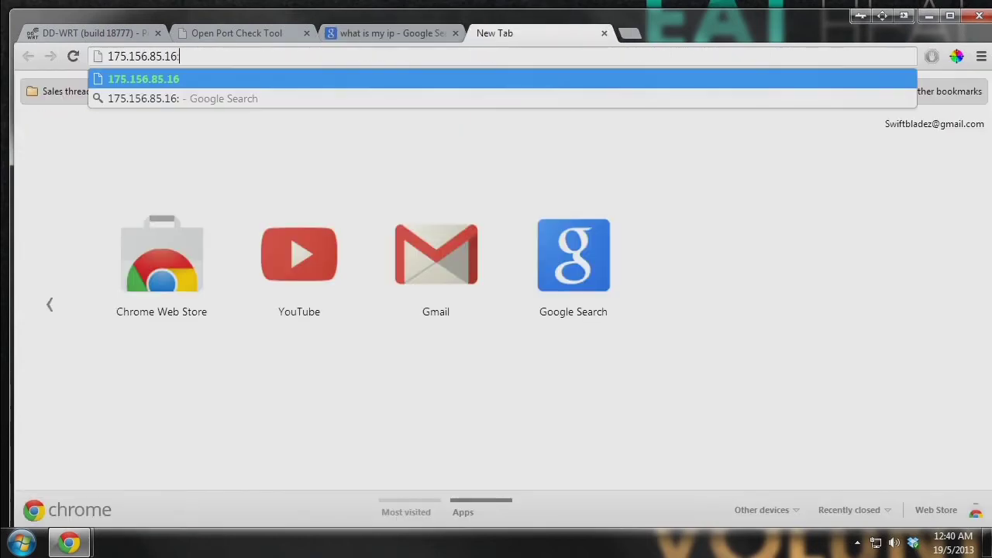
type("1337")
key("Return")
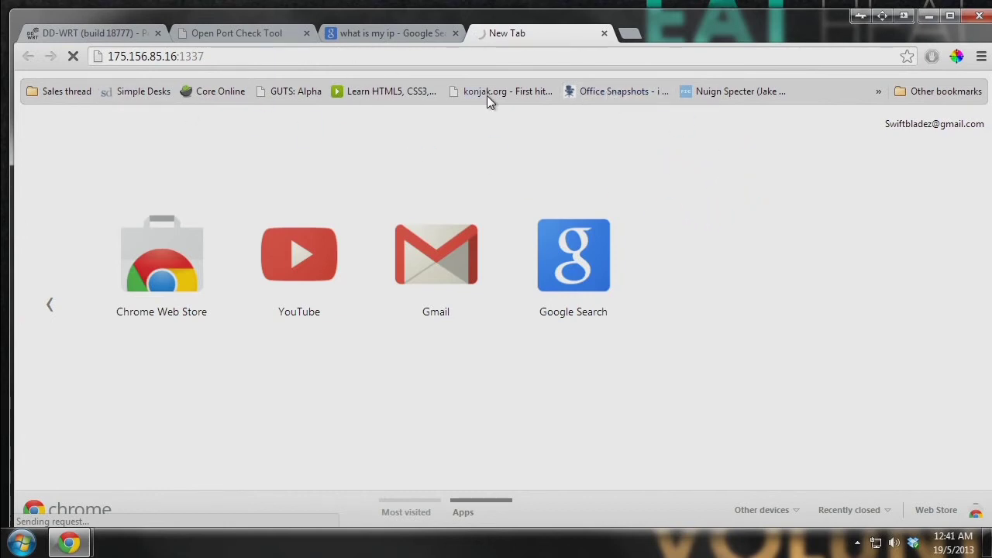
- Check the VPN client's options in the system tray without changing anything
left_click(857, 546)
right_click(903, 501)
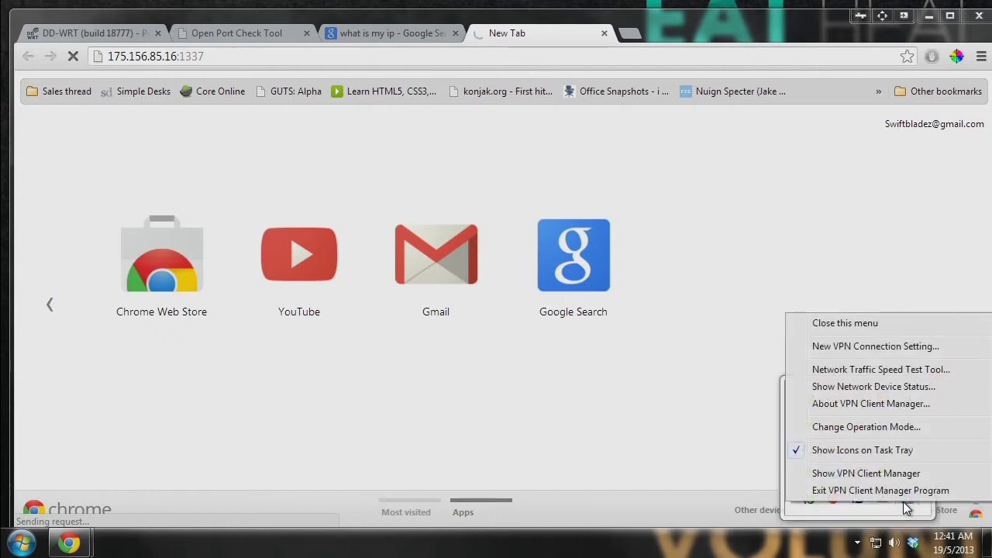
key("Escape")
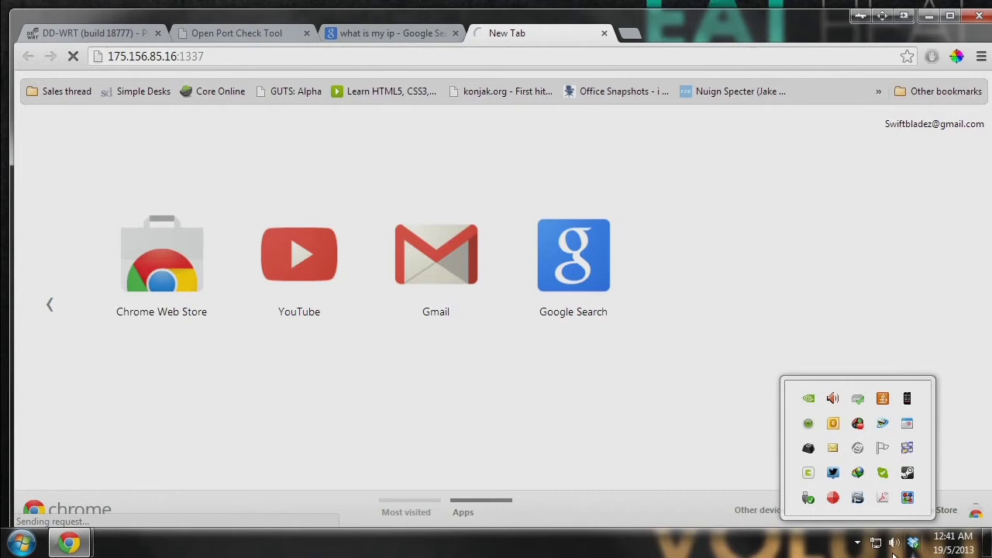
left_click(856, 544)
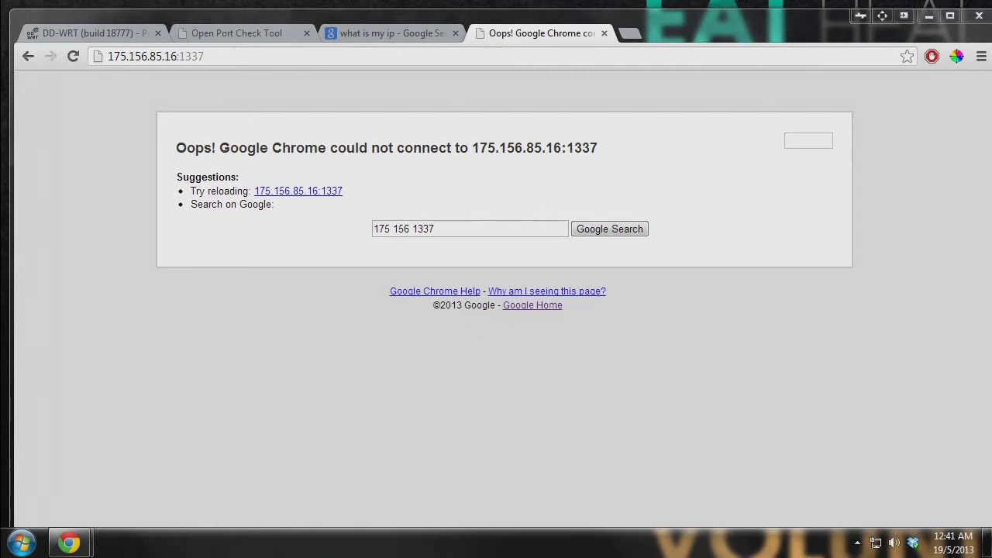
left_click(403, 55)
left_click(394, 32)
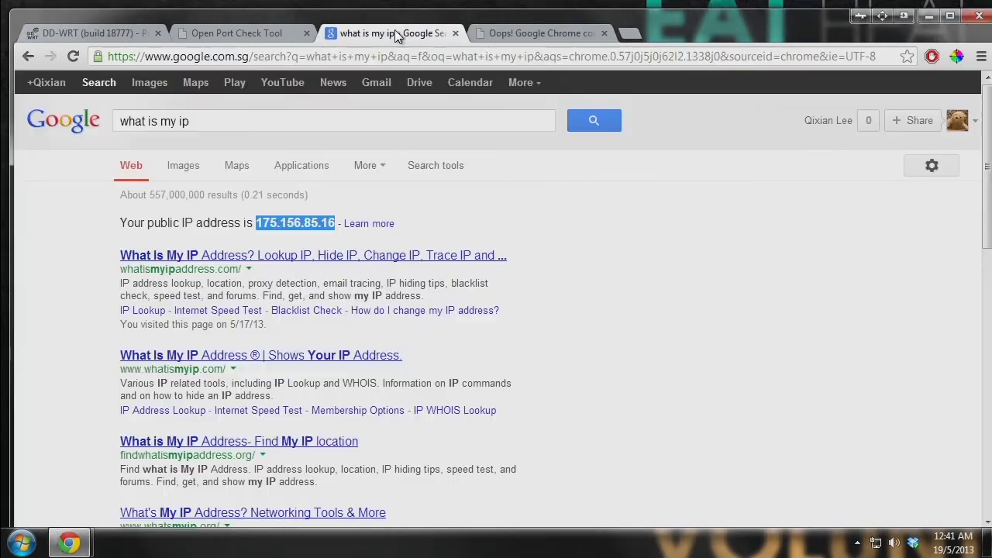
left_click(606, 123)
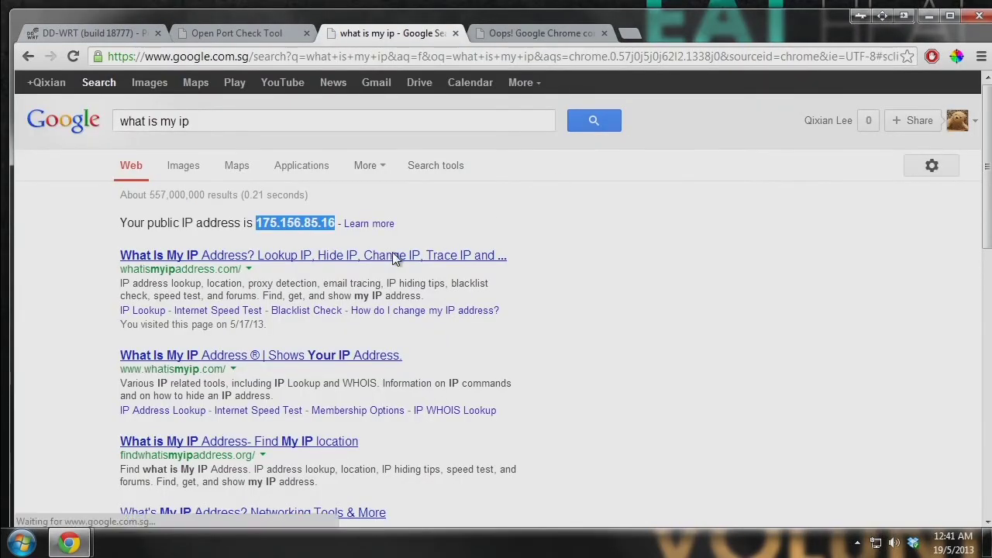
left_click_drag(331, 222, 288, 222)
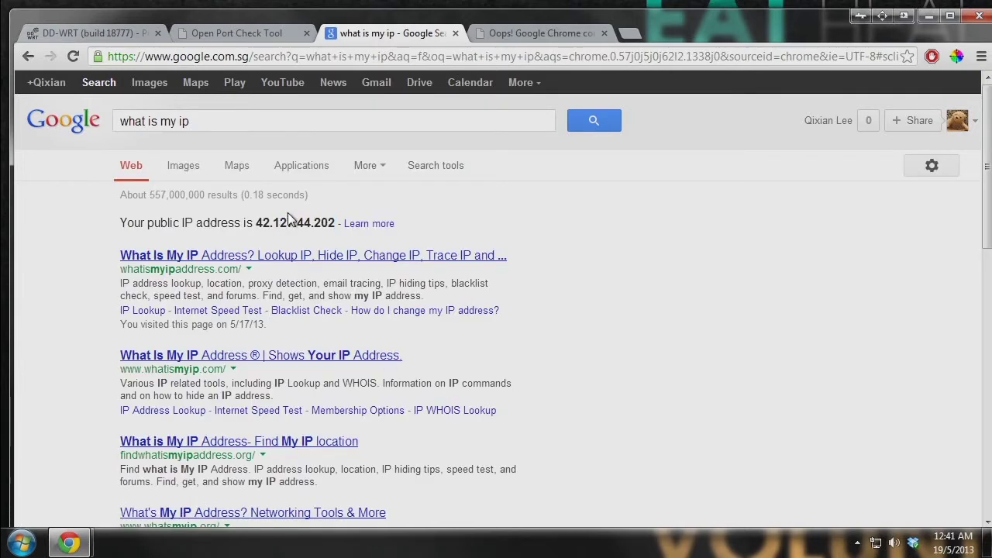
- Reload the port 1337 tab so the Webmin login page appears
left_click(552, 33)
left_click(475, 59)
key("Return")
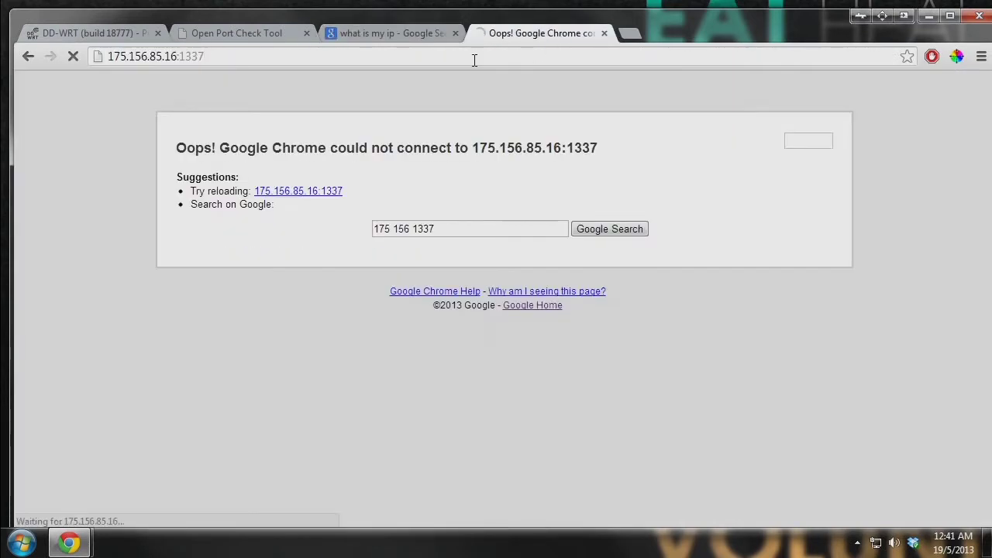
left_click_drag(547, 132, 668, 134)
left_click(651, 145)
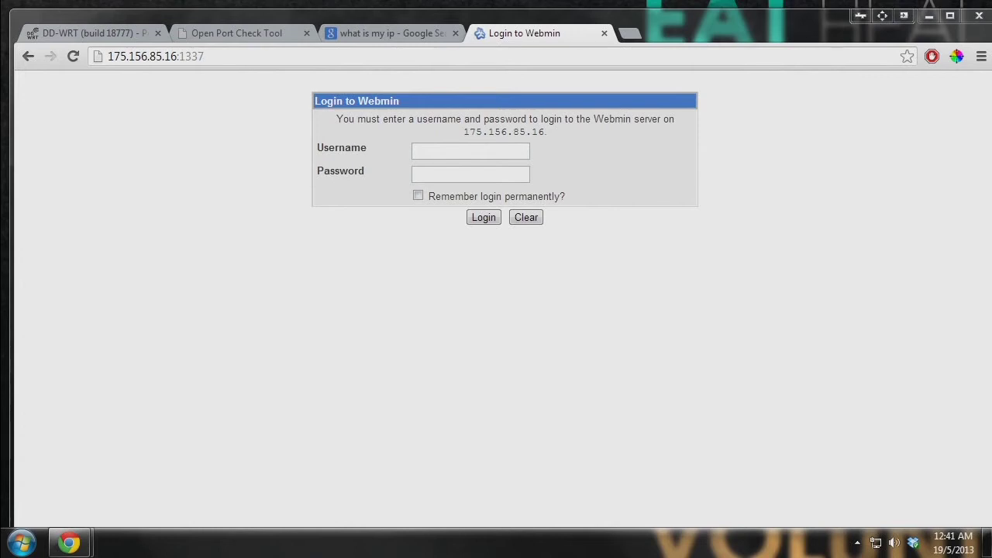
left_click(407, 33)
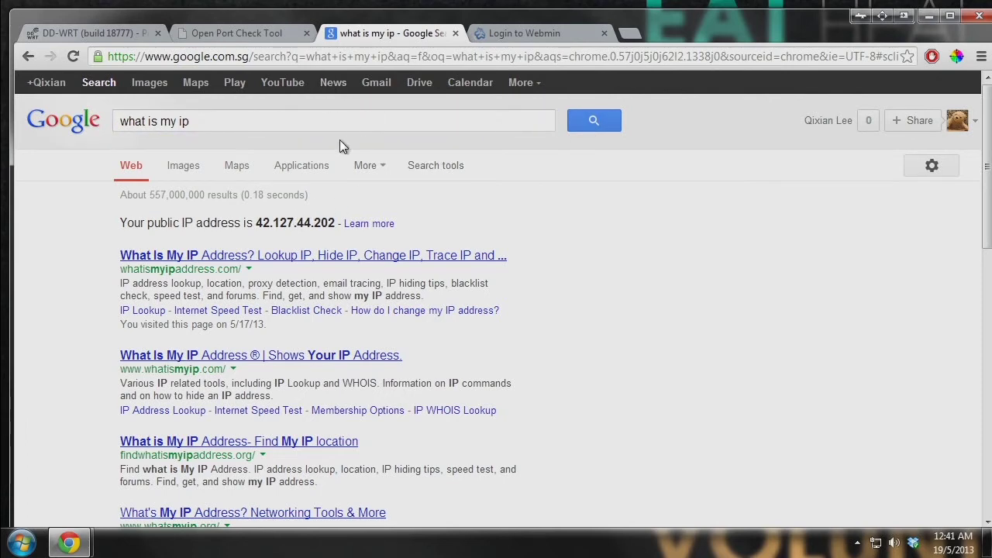
- Refresh the IP search, then try Webmin at 192.168.100:10000 and 192.168.0.100:10000
key("F5")
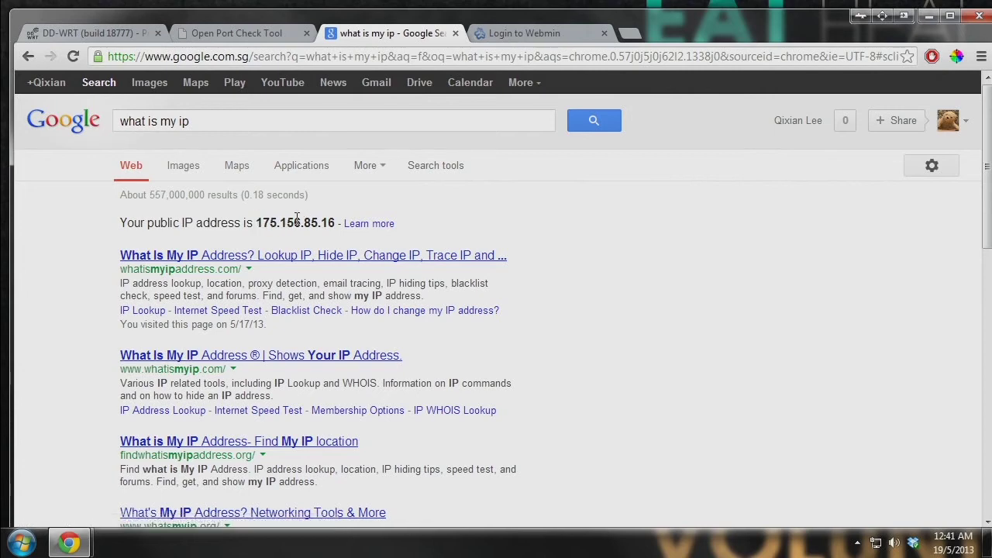
left_click(526, 30)
left_click(330, 59)
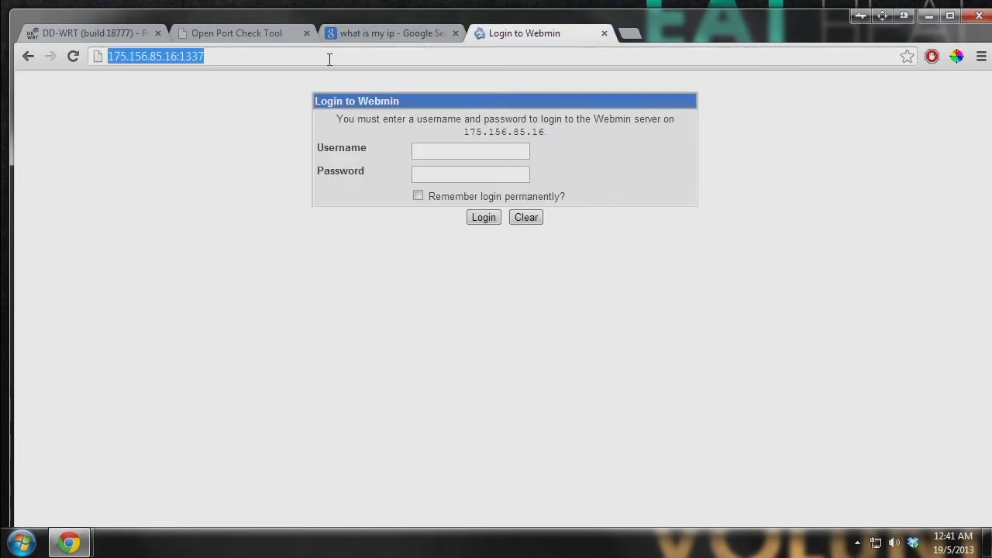
type("192.168")
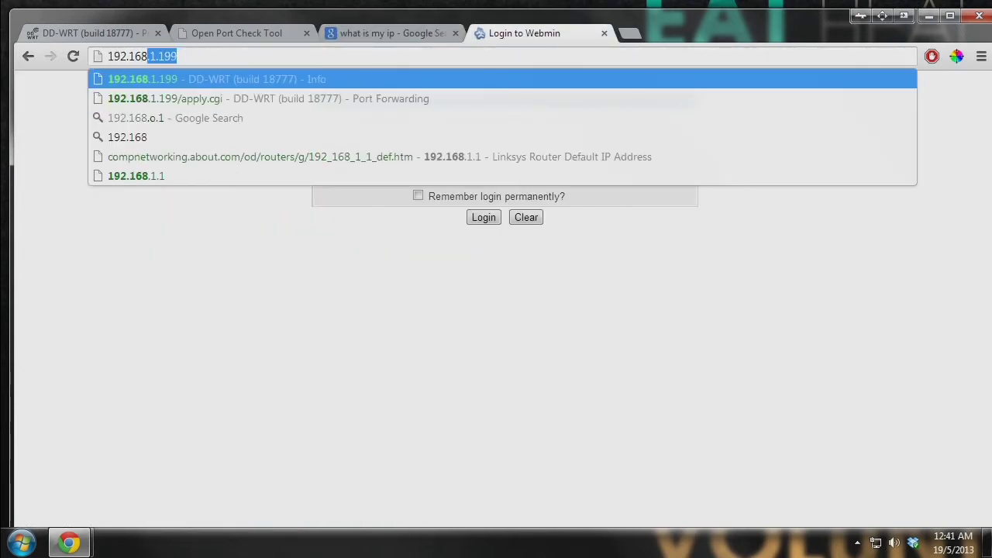
type(".100")
type(":10000")
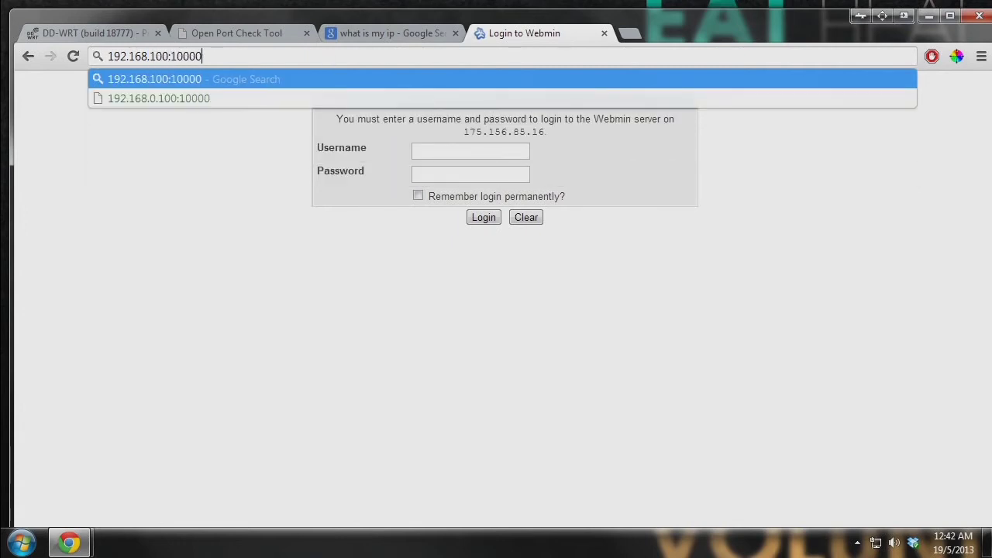
key("Return")
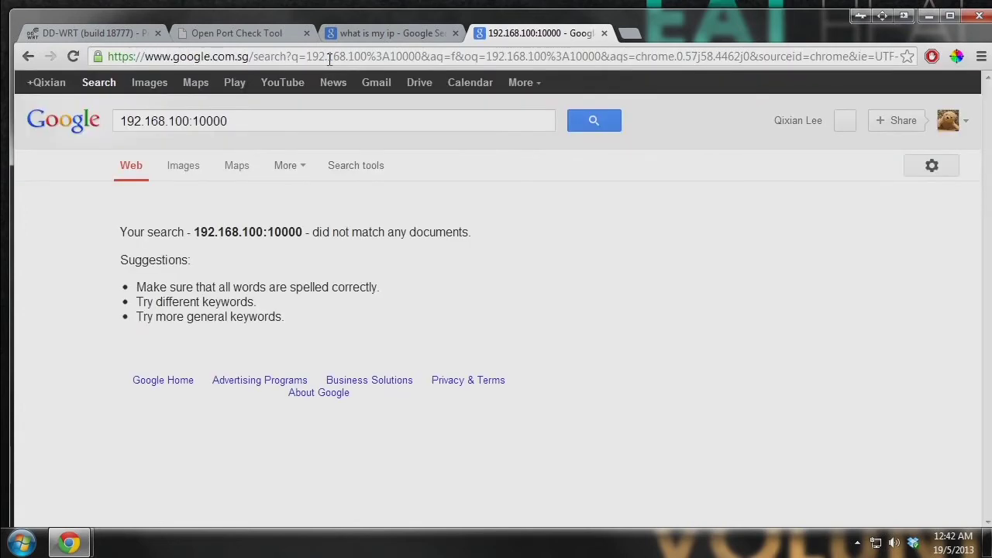
left_click(247, 52)
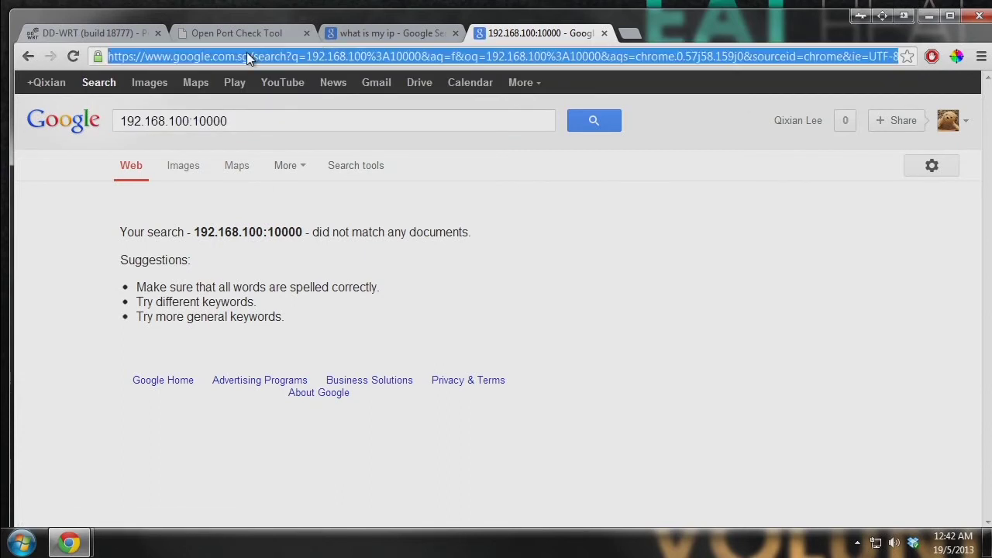
type("192.168.100:10000")
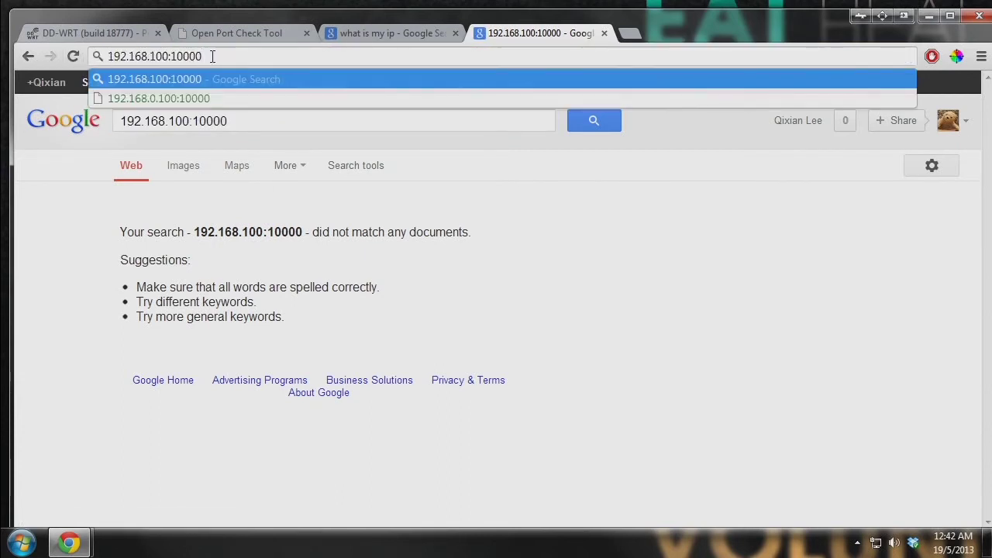
left_click(193, 94)
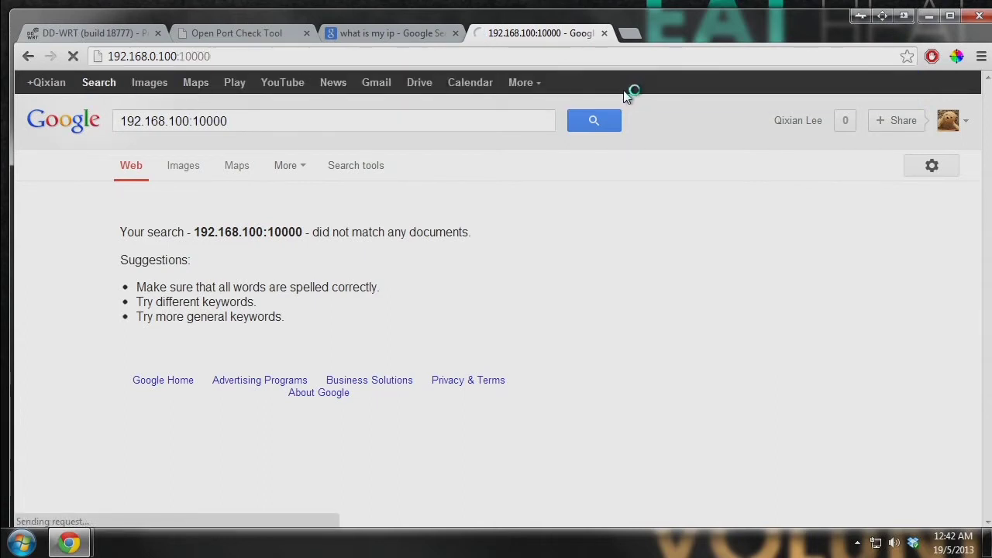
- Correct the address to 192.168.1.100:10000 so the Webmin login loads locally
left_click(165, 55)
left_click(155, 56)
key("BackSpace")
type("1")
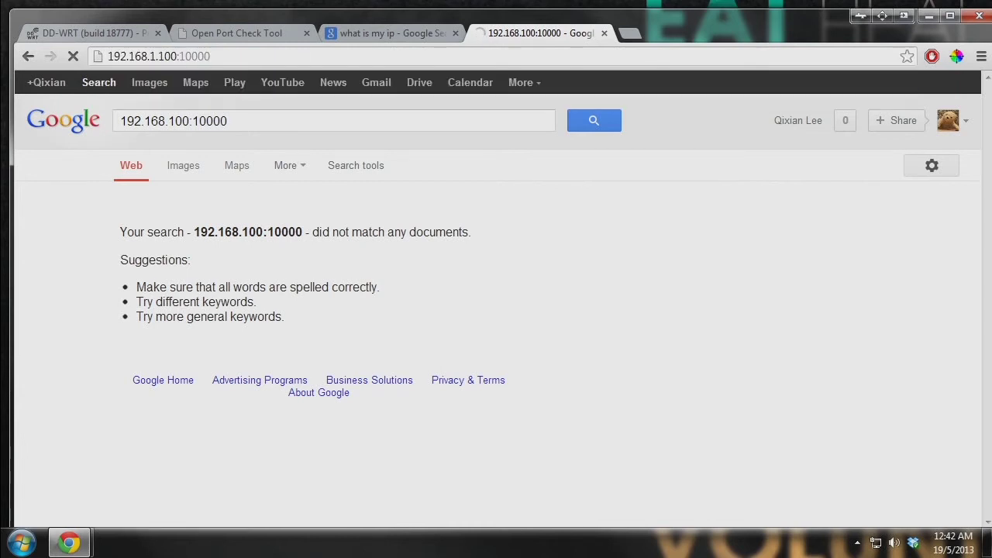
key("Return")
left_click_drag(663, 129, 441, 116)
left_click(440, 119)
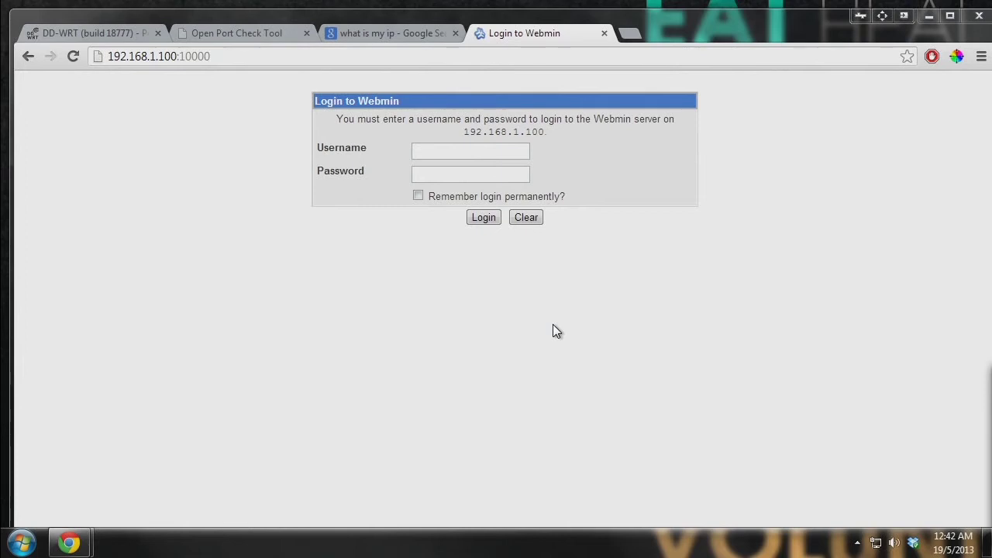
left_click(424, 31)
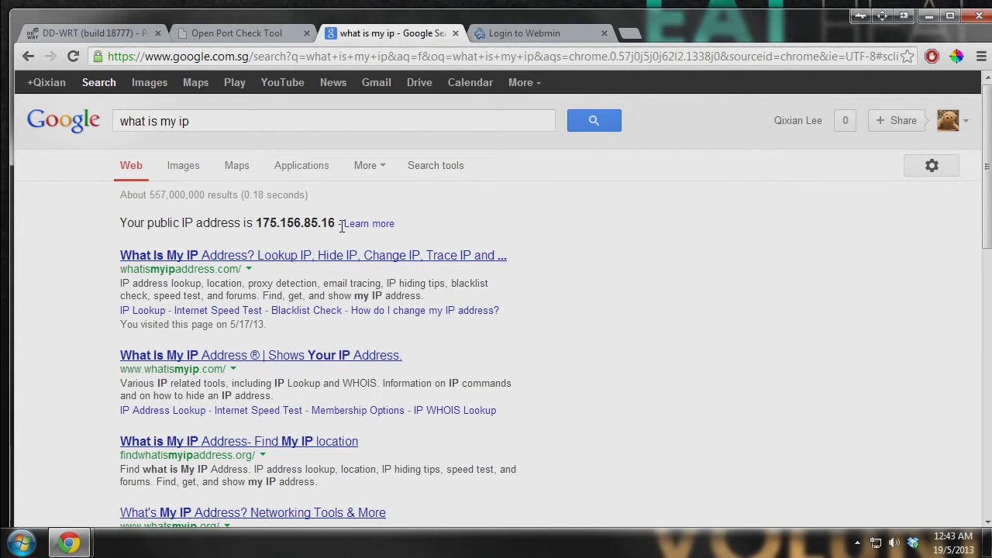
- Highlight the public IP 175.156.85.16, then return to the DD-WRT Port Forwarding tab
left_click_drag(338, 225, 156, 223)
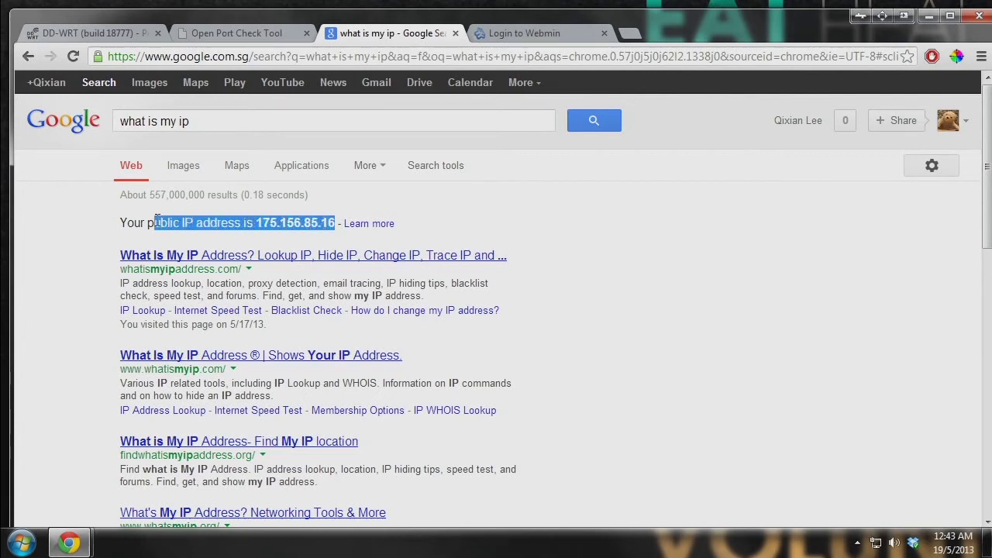
left_click(154, 222)
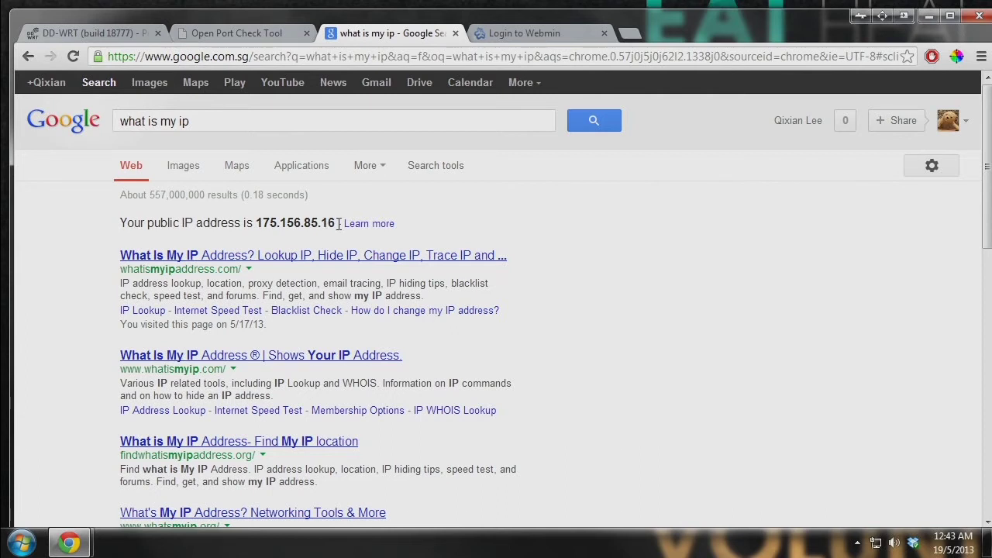
left_click_drag(339, 224, 256, 225)
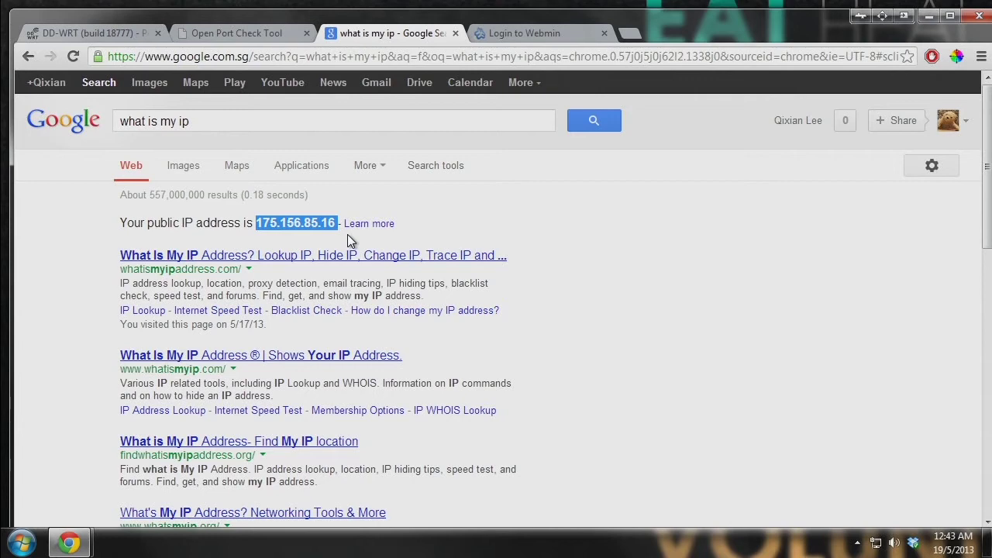
left_click(577, 213)
key("ctrl+1")
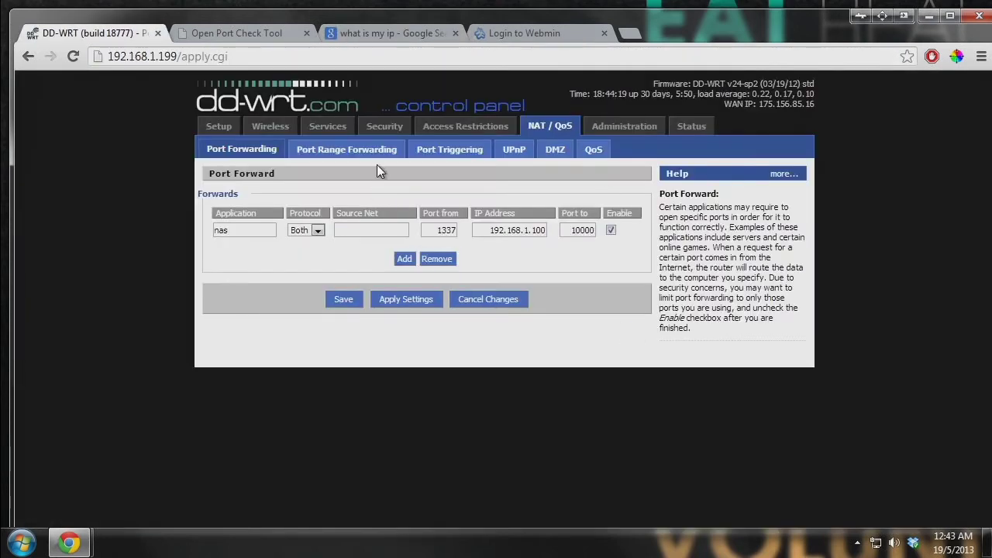
- On Setup > DDNS, confirm freedns.afraid.org as the DDNS service
left_click(328, 126)
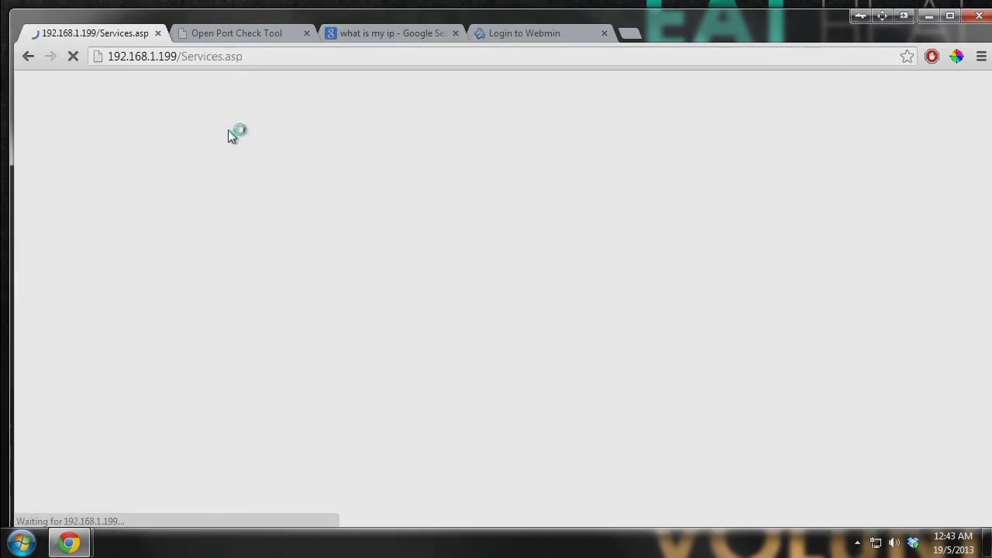
left_click(214, 127)
left_click(275, 150)
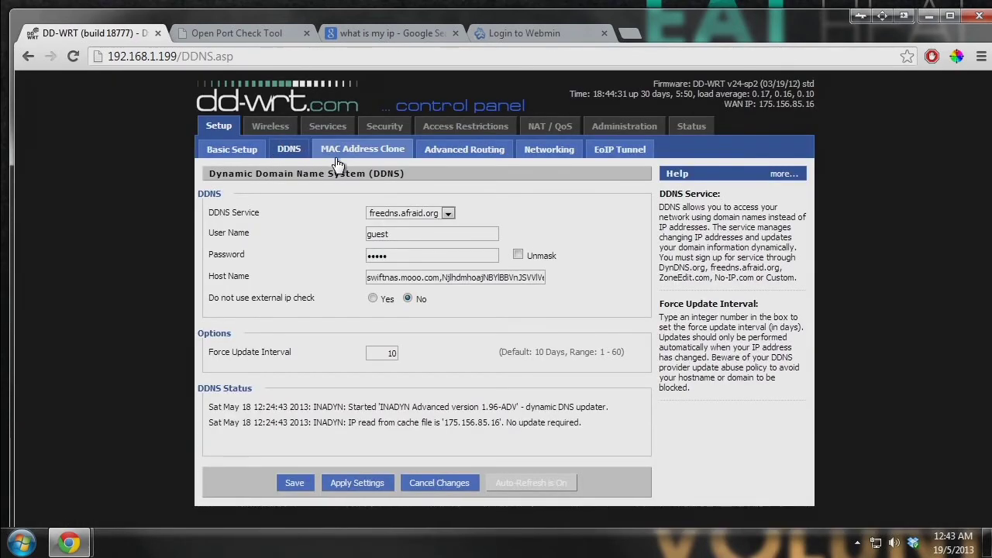
left_click_drag(215, 211, 292, 217)
left_click(341, 216)
left_click(430, 216)
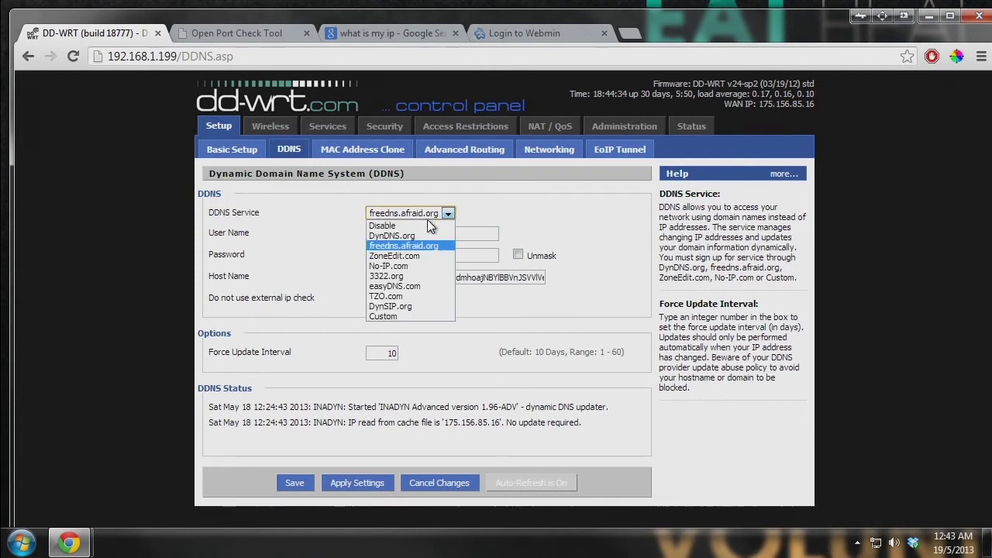
left_click(431, 245)
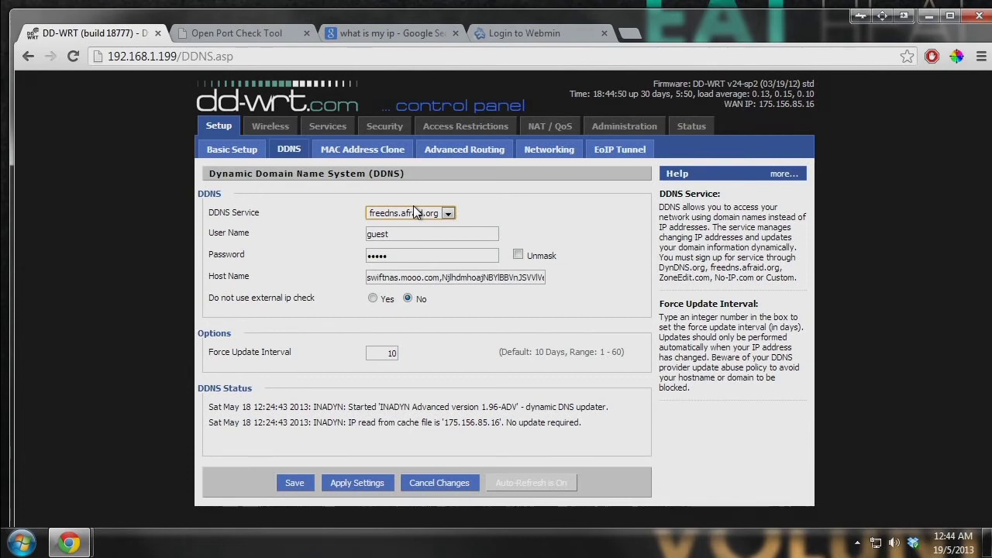
- In the CanYouSeeMe tab, start entering freedns.afraid.org in the address bar
left_click(262, 32)
left_click(262, 55)
type("freedns.a")
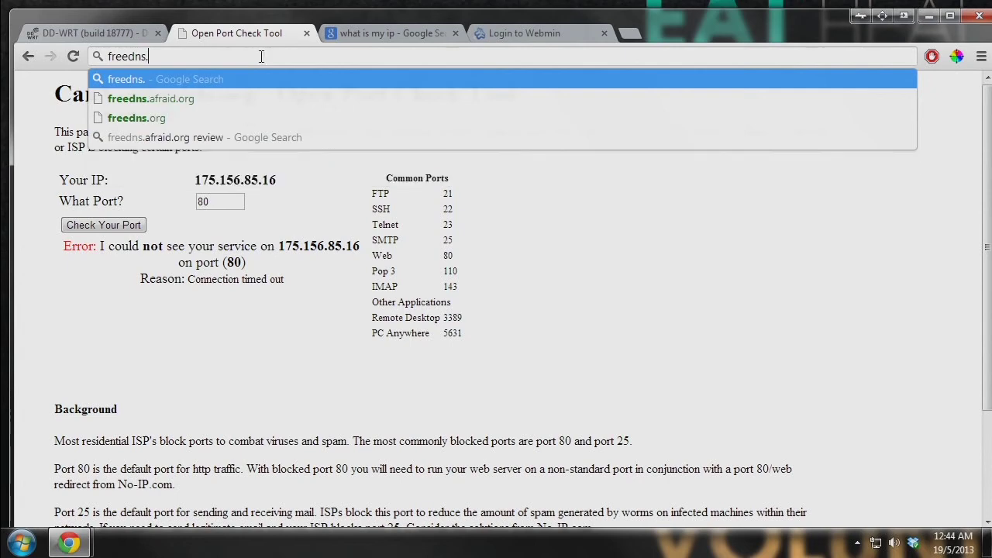
- Load freedns.afraid.org and open Subdomains, retrying after the 502 gateway error
key("Down")
key("Return")
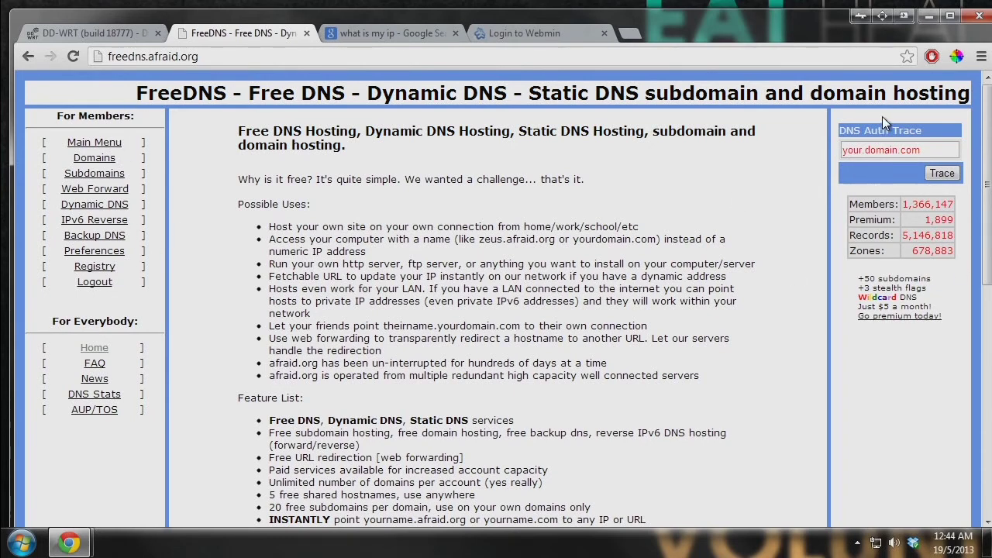
left_click(94, 174)
left_click(201, 56)
key("Return")
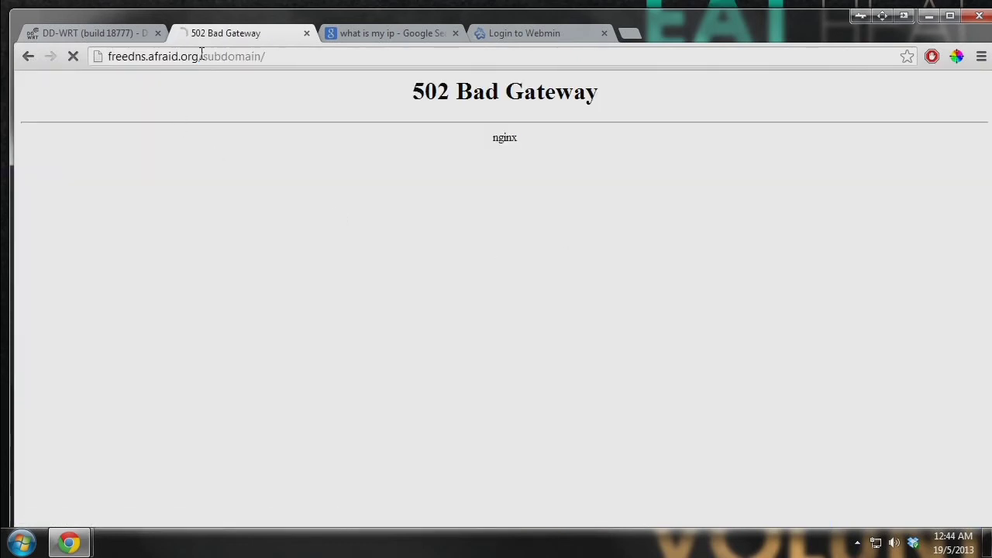
- Sign in to FreeDNS with the account user ID and password
left_click(564, 225)
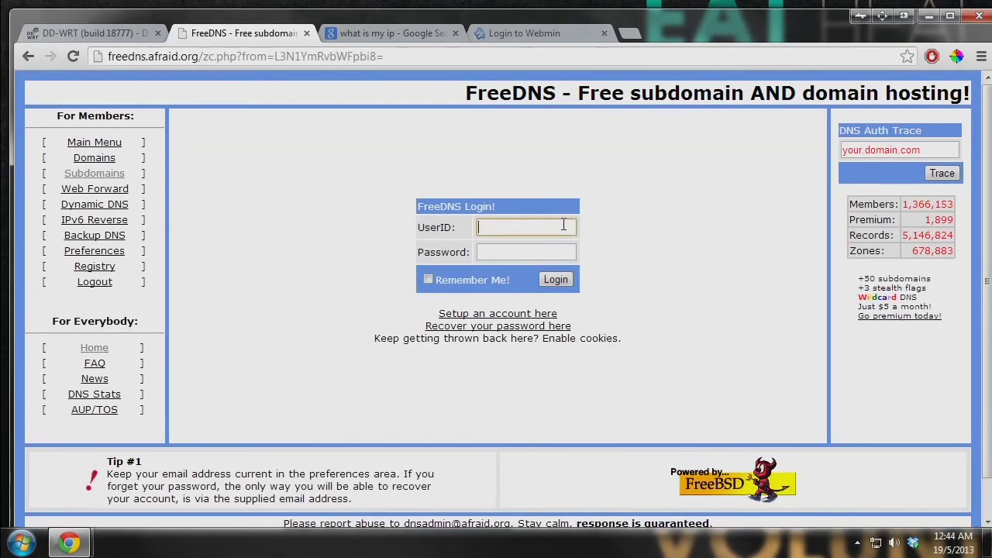
type("swiftpolar")
key("Tab")
type("********")
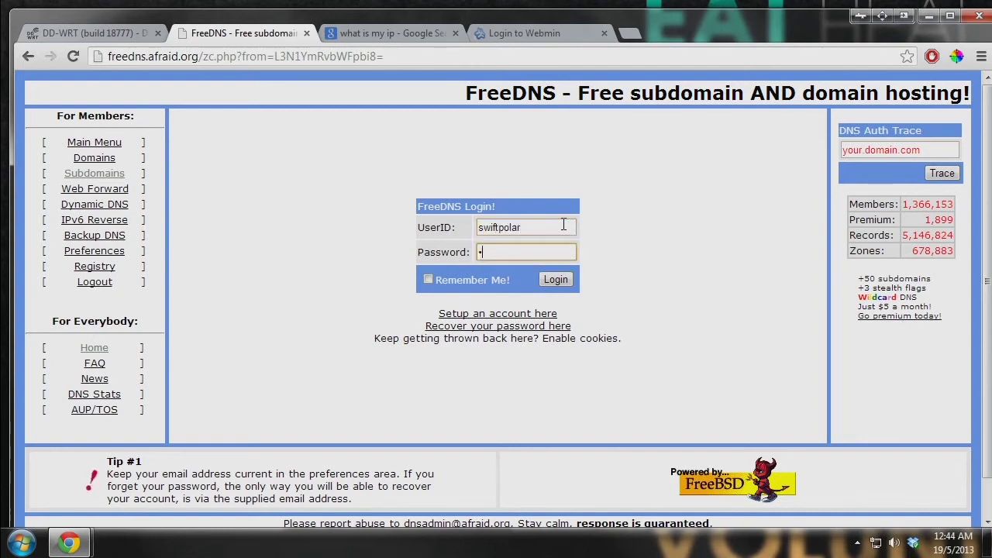
key("Return")
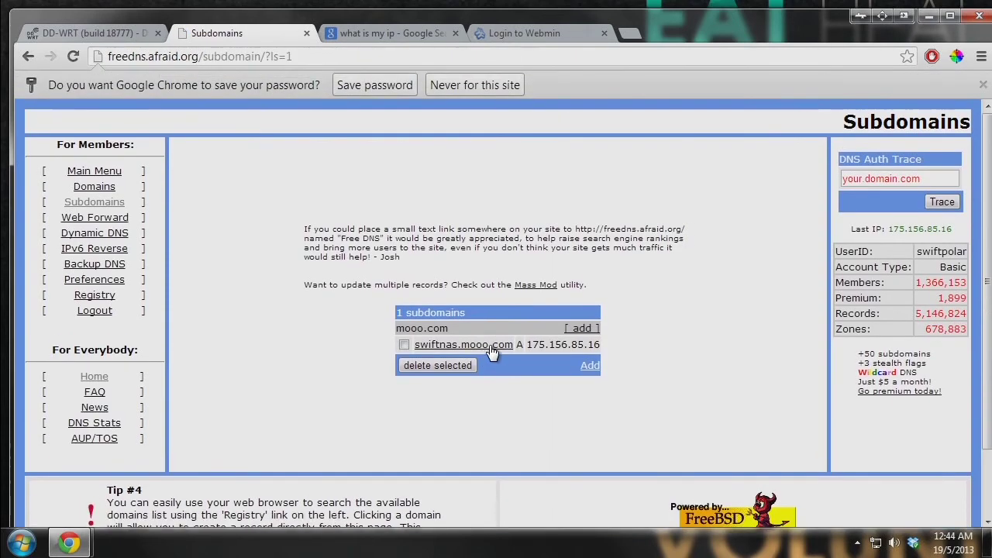
- Open the add-subdomain form and review Type A and Domain mooo.com
left_click(589, 329)
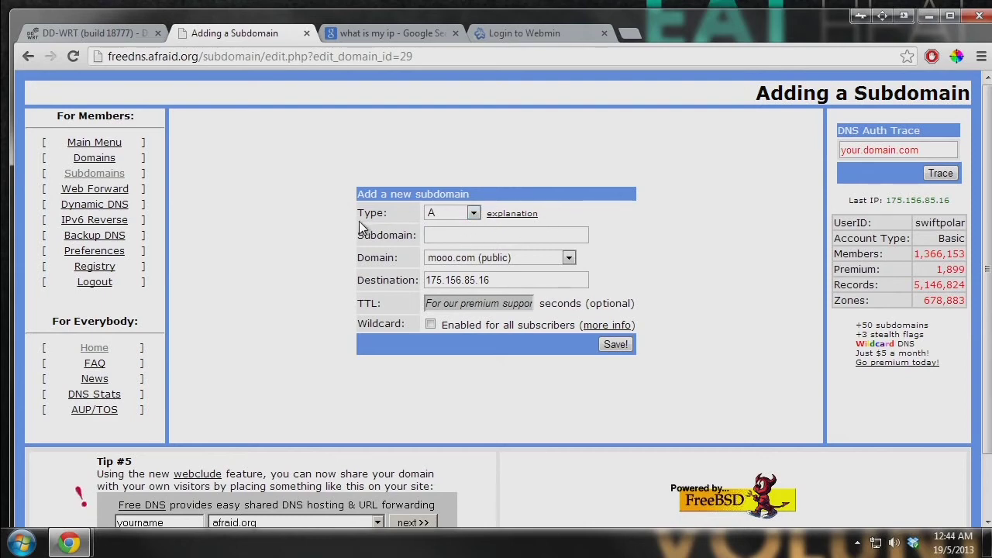
left_click_drag(358, 213, 395, 218)
left_click(438, 213)
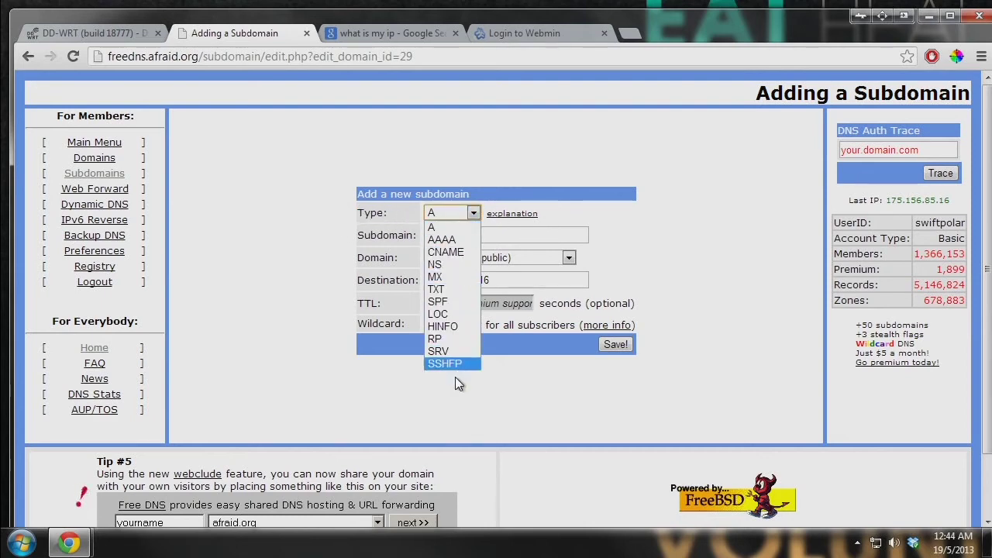
left_click(447, 228)
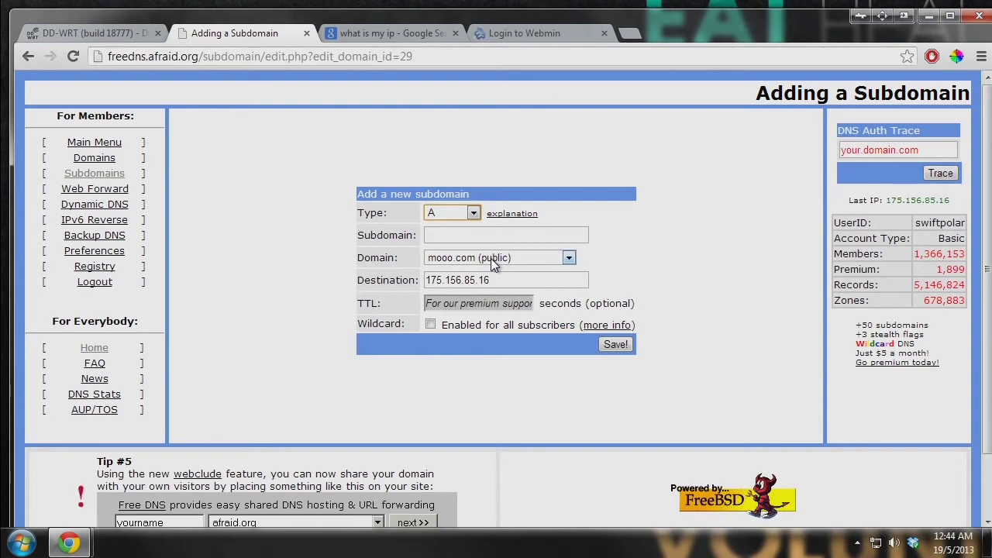
left_click(516, 234)
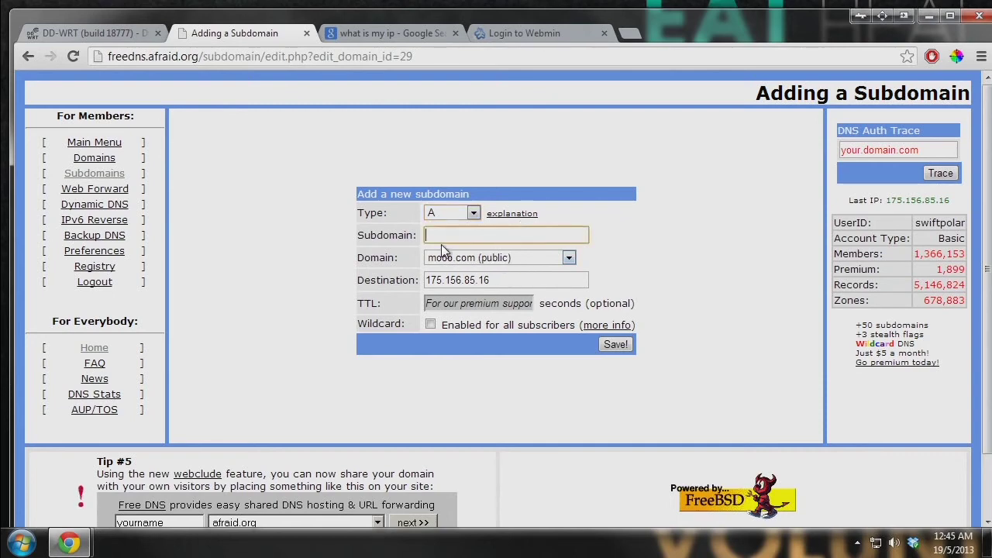
left_click(517, 258)
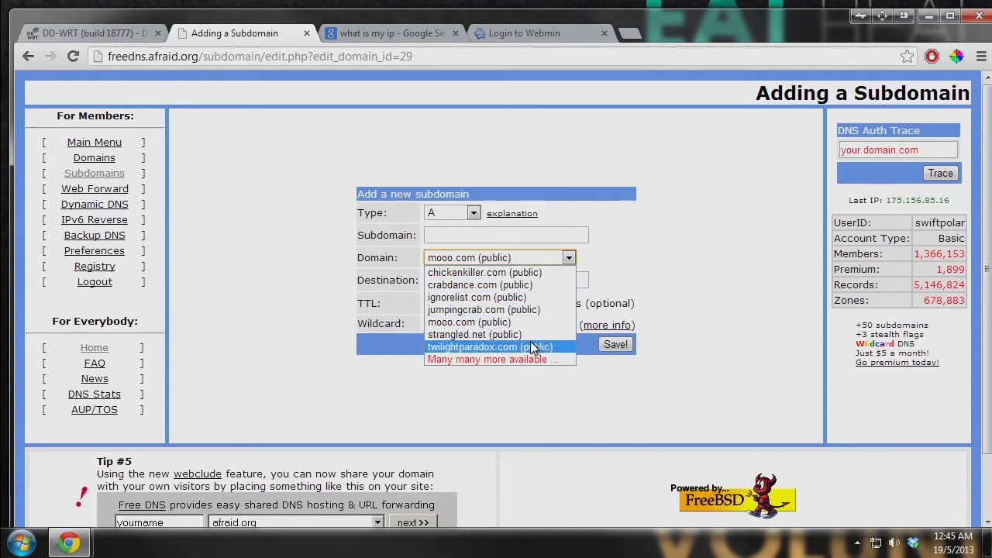
left_click(663, 256)
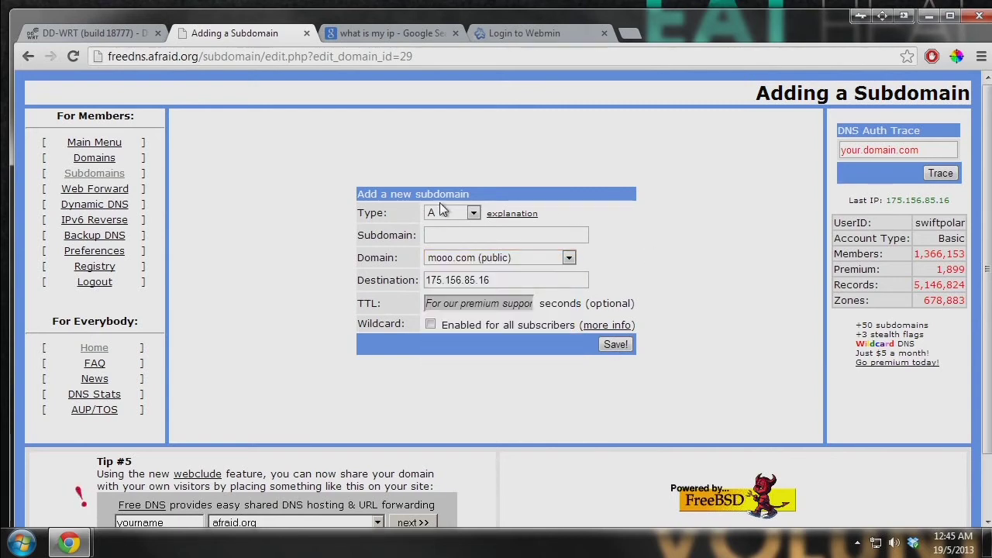
left_click(511, 257)
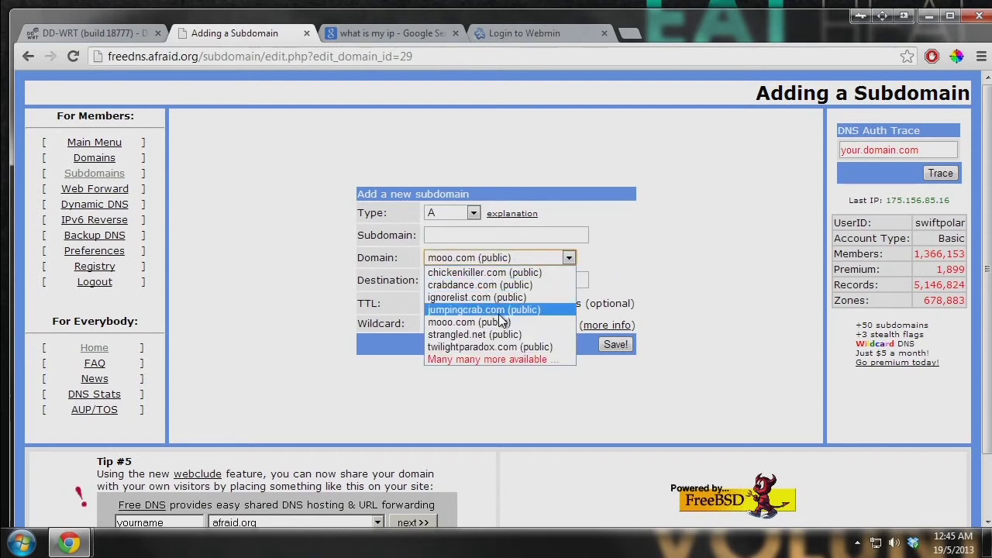
left_click(461, 258)
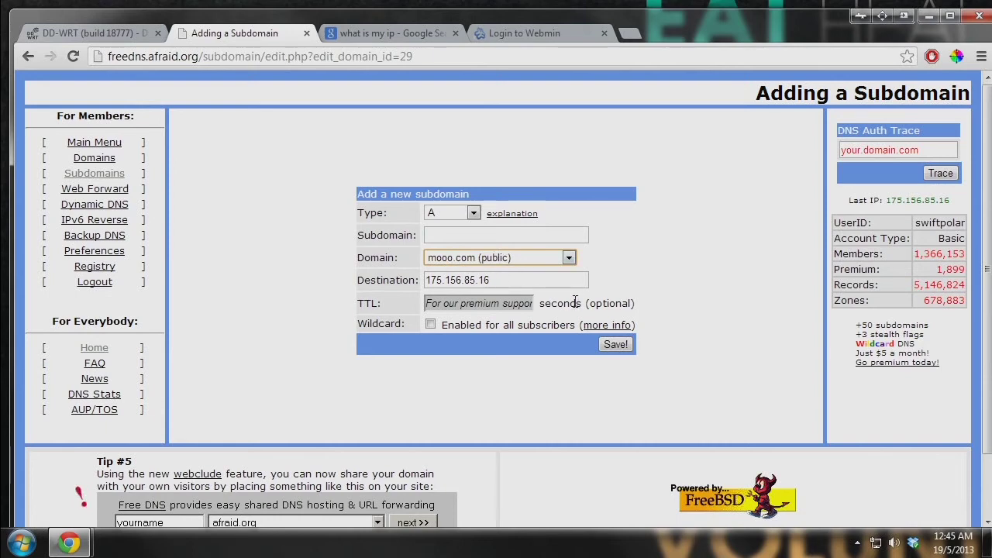
left_click_drag(426, 280, 372, 281)
left_click(493, 281)
left_click(509, 281)
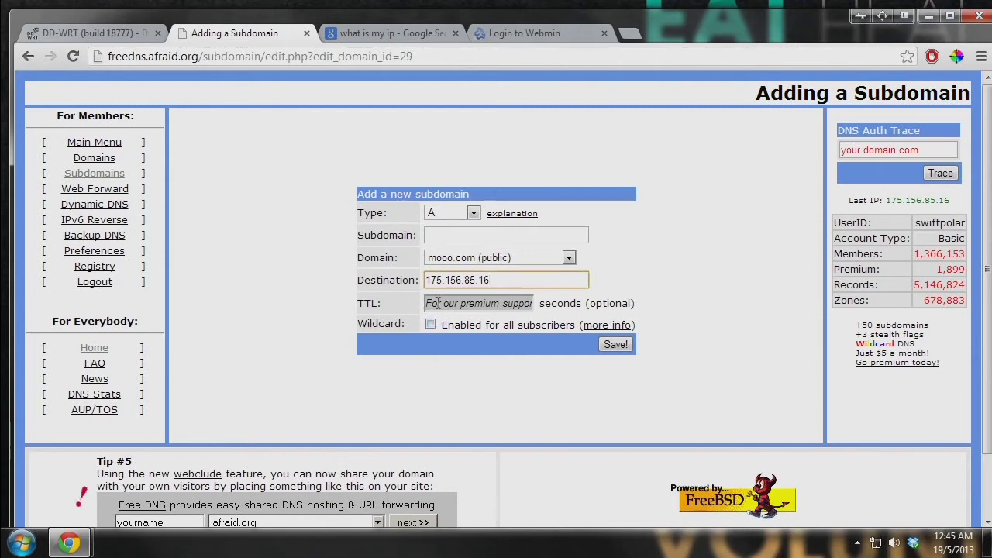
left_click(588, 241)
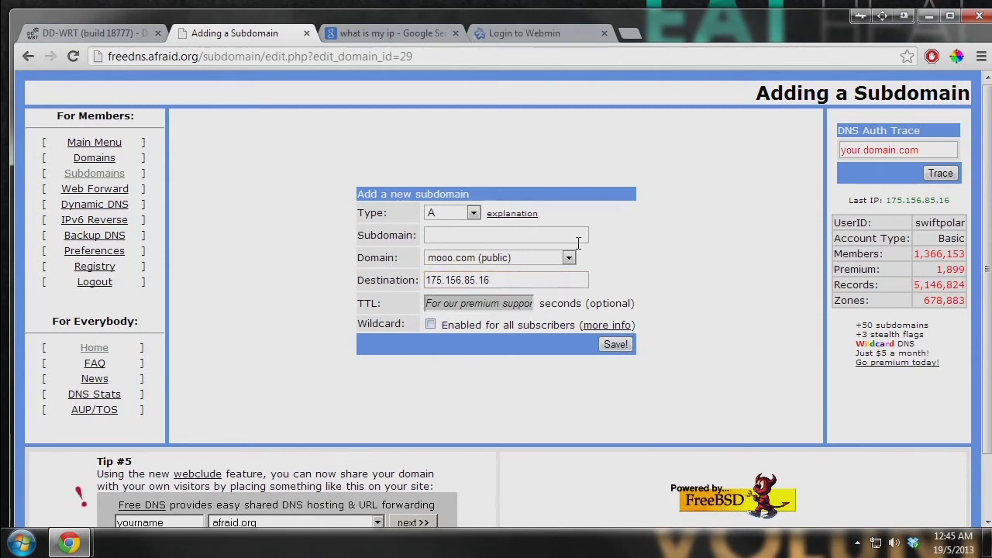
left_click(118, 204)
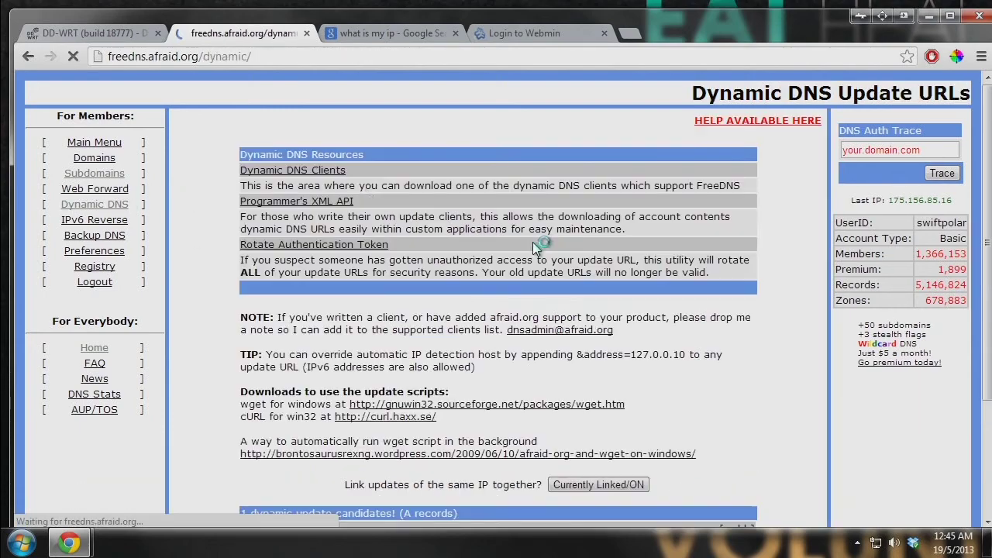
- Copy the FreeDNS Direct URL update link and load it in the address bar
scroll(486, 228, "down", 3)
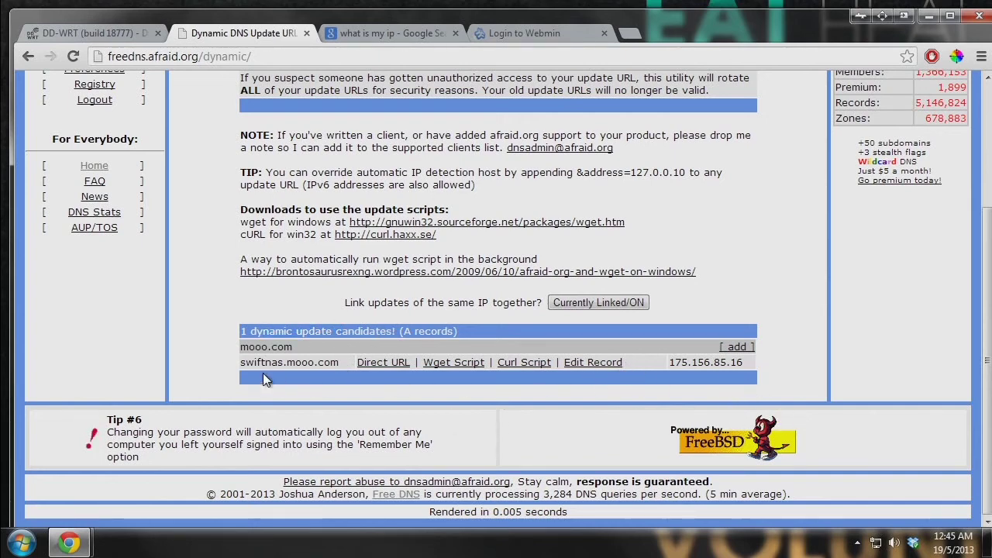
right_click(372, 370)
left_click(446, 255)
left_click(270, 57)
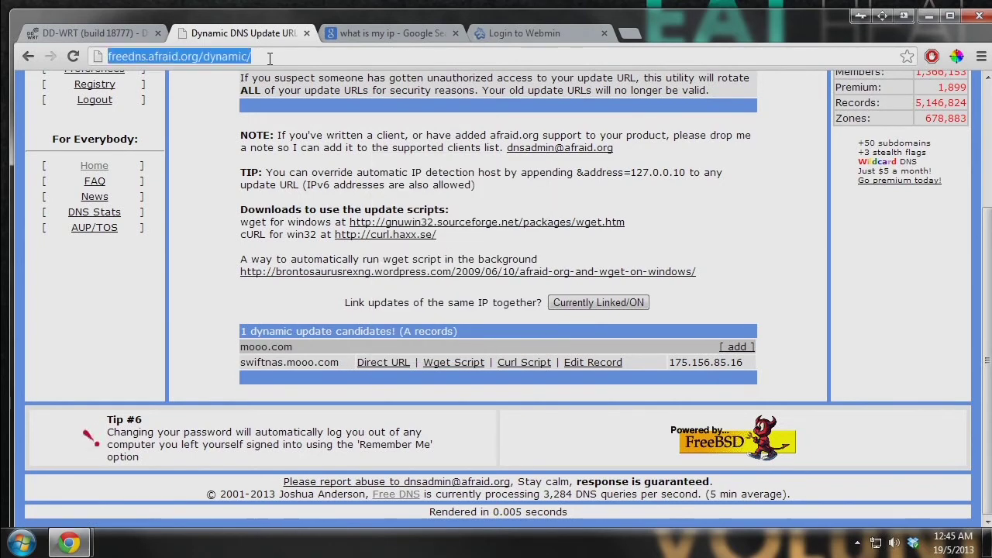
key("ctrl+v")
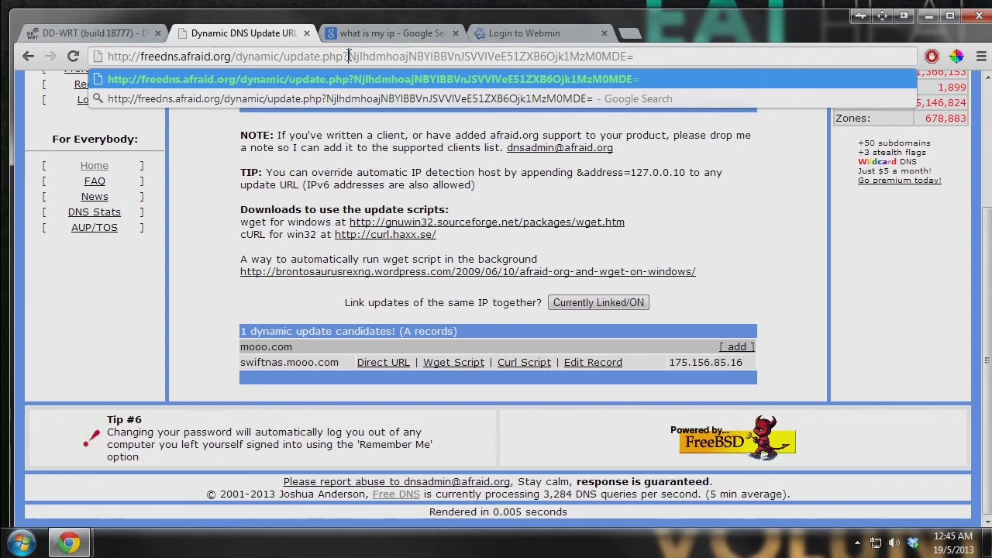
- Select the update token after 'update.php?' in the FreeDNS update URL
left_click(345, 56)
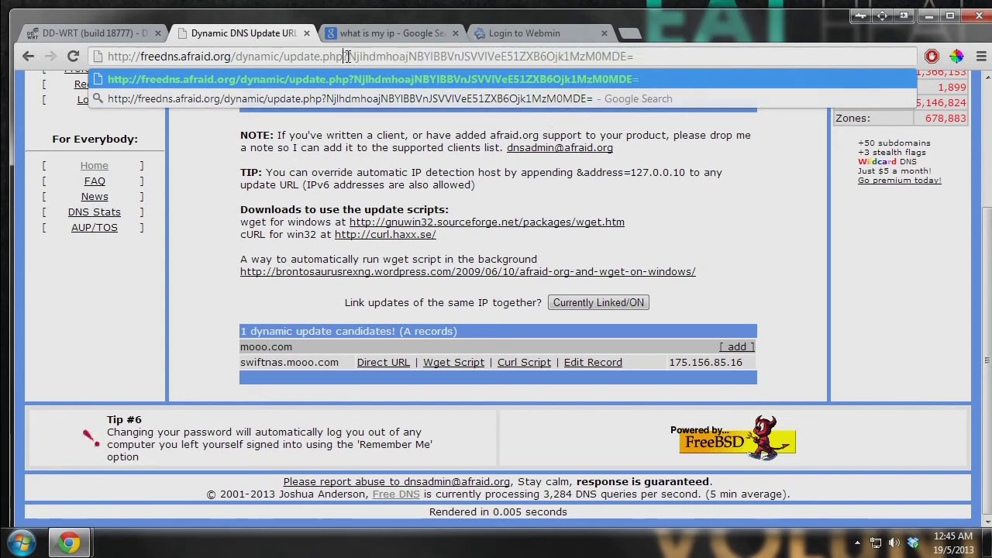
left_click_drag(349, 56, 792, 69)
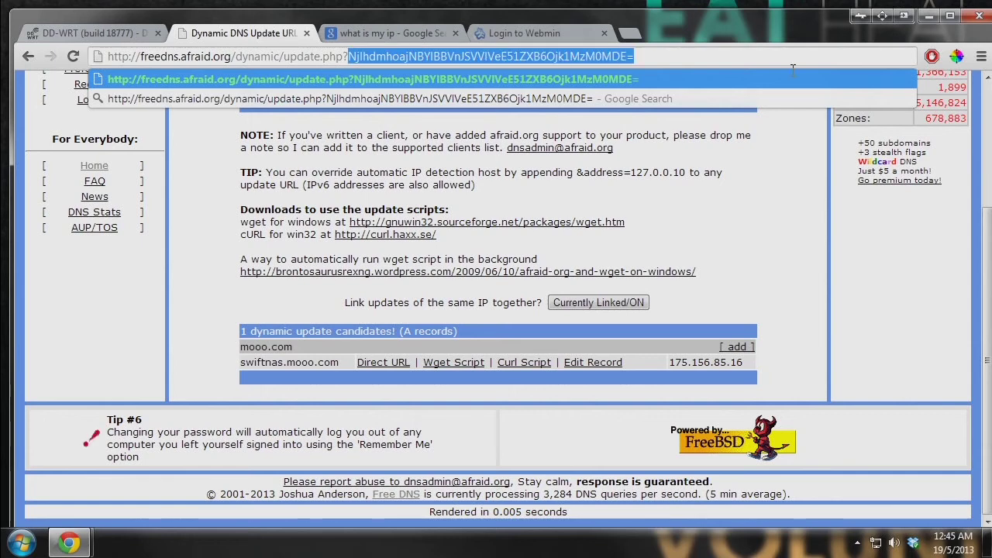
left_click(108, 31)
- Correct the DD-WRT Host Name to swiftnas.mooo.com by replacing 'fooo' with 'mooo'
left_click(401, 277)
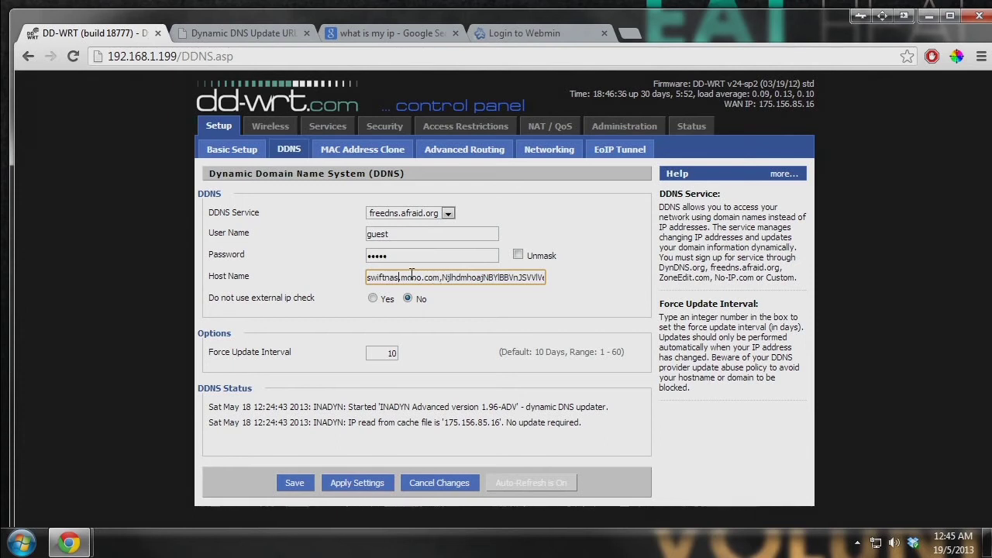
left_click(237, 272)
double_click(416, 279)
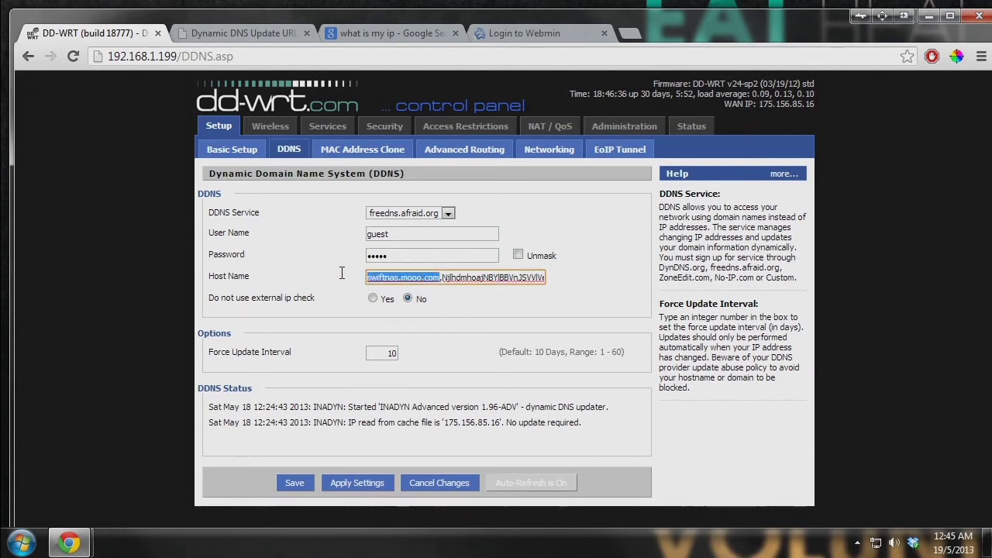
left_click(477, 279)
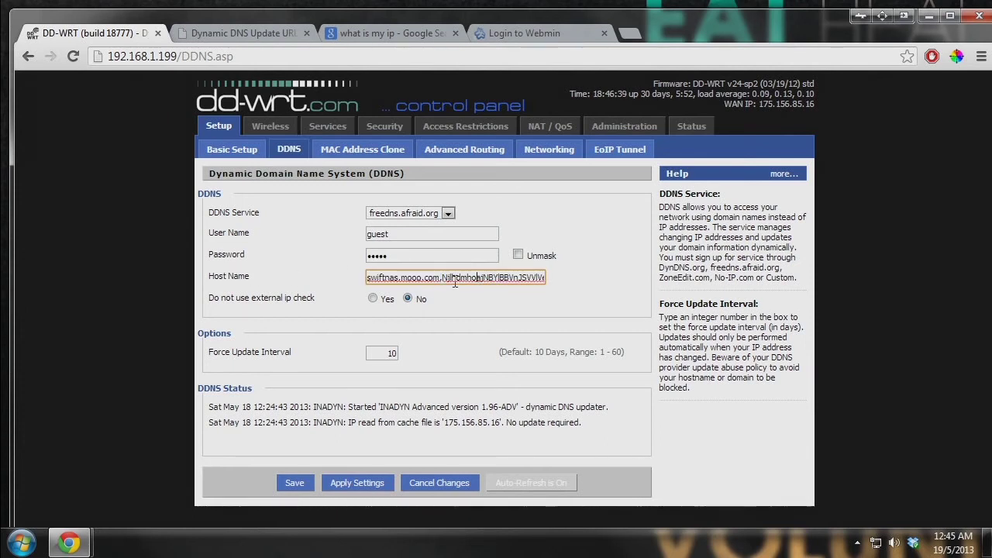
double_click(403, 279)
type("mooo")
left_click_drag(441, 277, 636, 282)
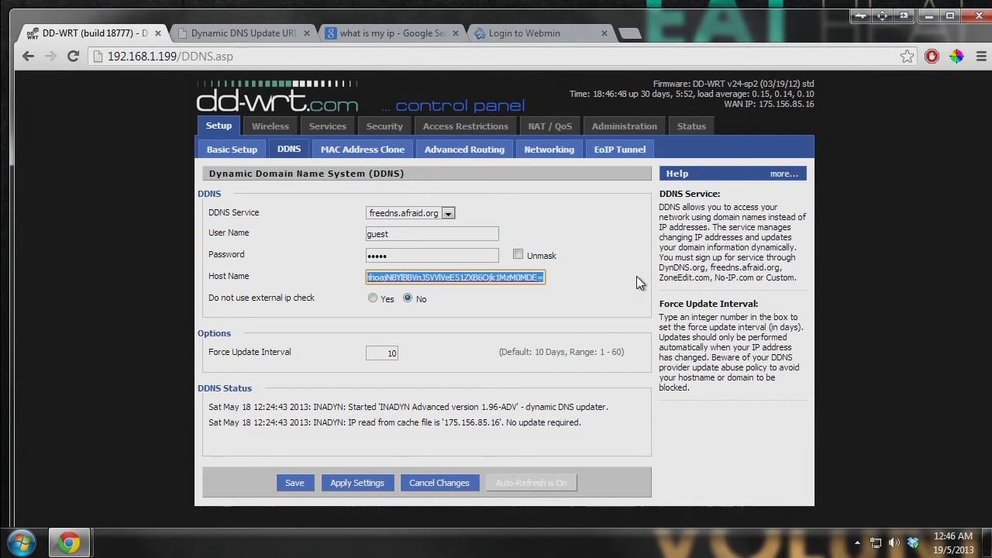
left_click(247, 34)
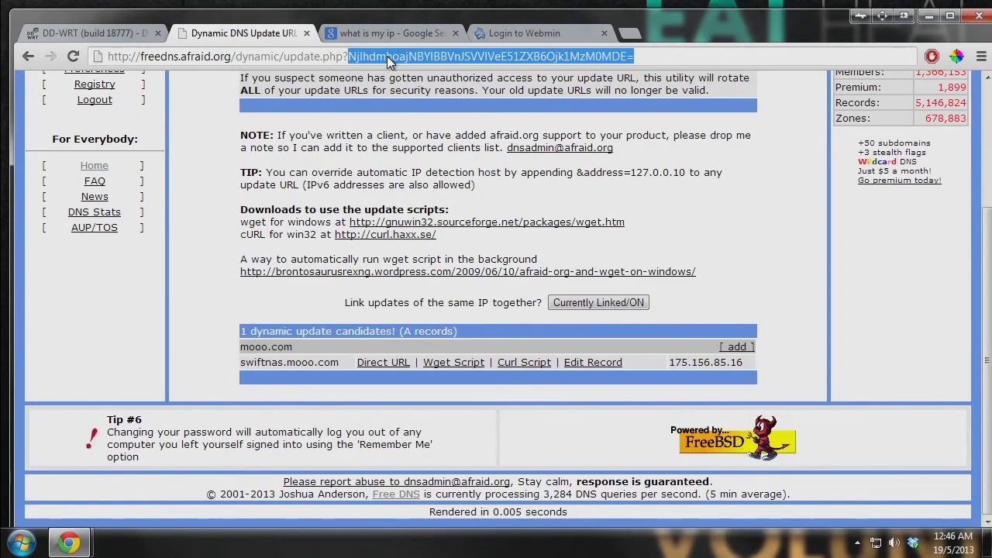
- Run the FreeDNS update URL and review its address-not-changed message for 175.156.85.16
left_click(349, 57)
left_click_drag(634, 56, 349, 56)
key("Return")
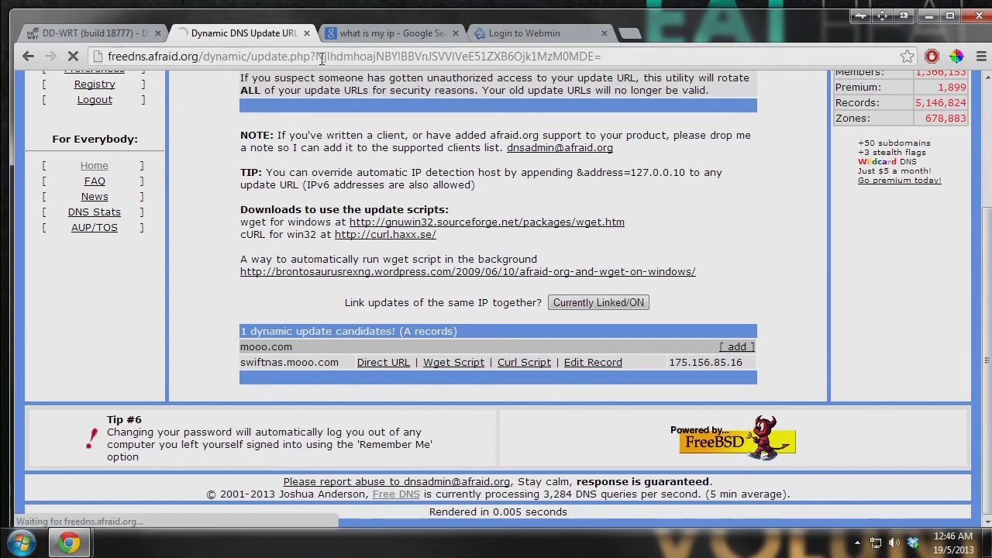
left_click_drag(299, 83, 21, 85)
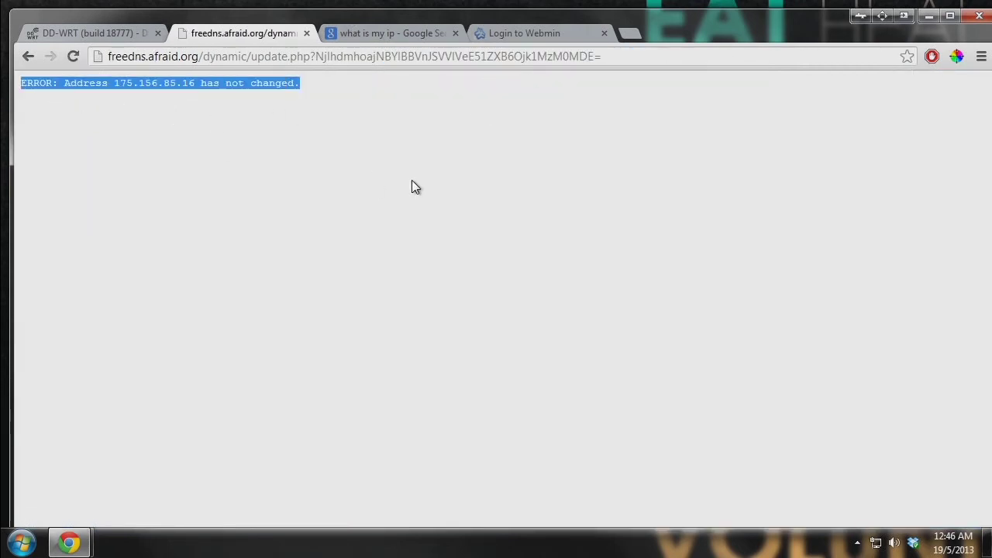
left_click(130, 103)
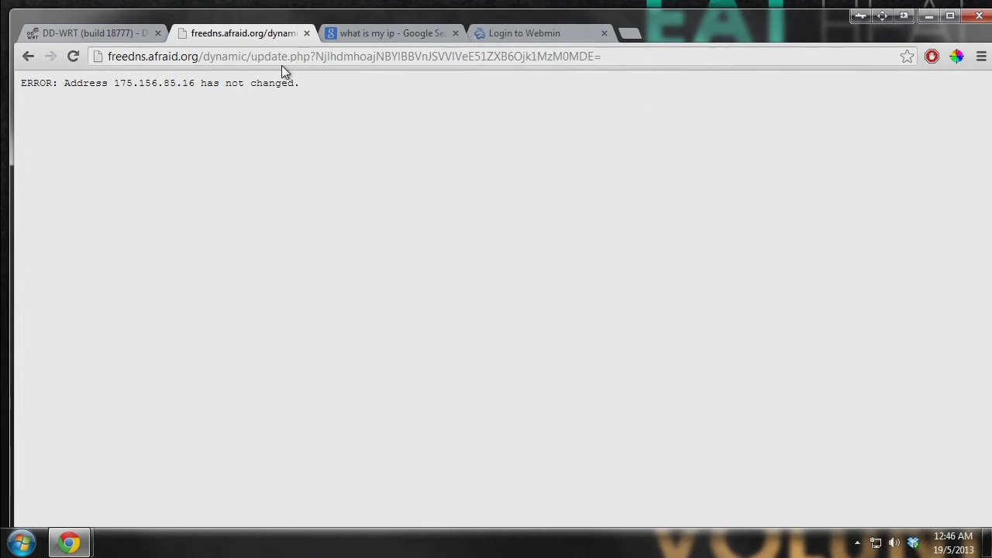
- Review the DD-WRT DDNS User Name, Password and Force Update Interval fields
left_click(114, 27)
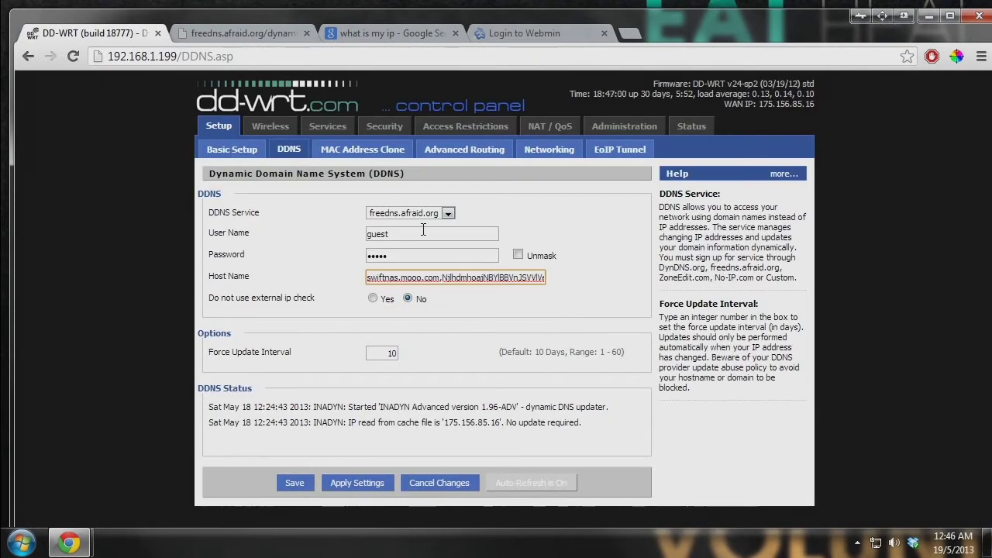
triple_click(242, 258)
double_click(447, 238)
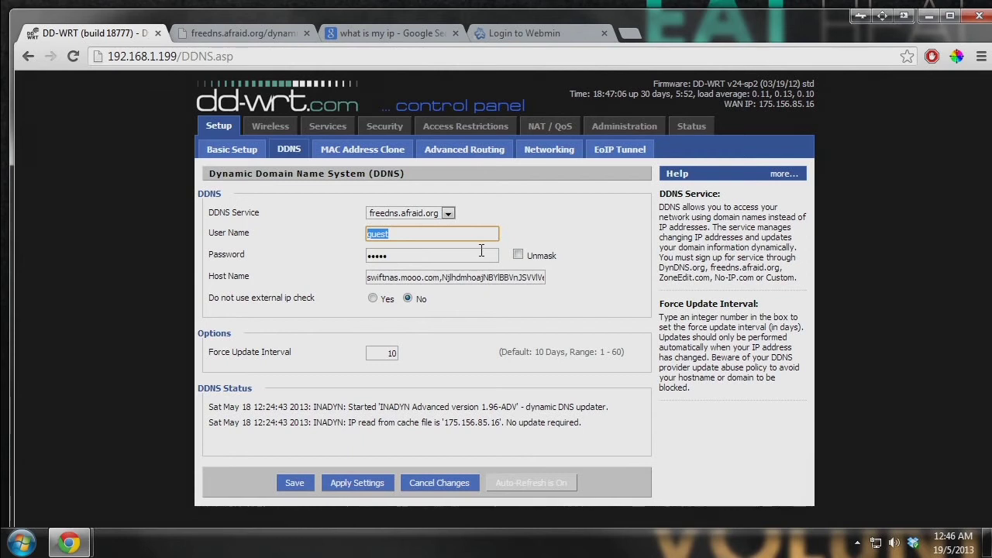
key("Tab")
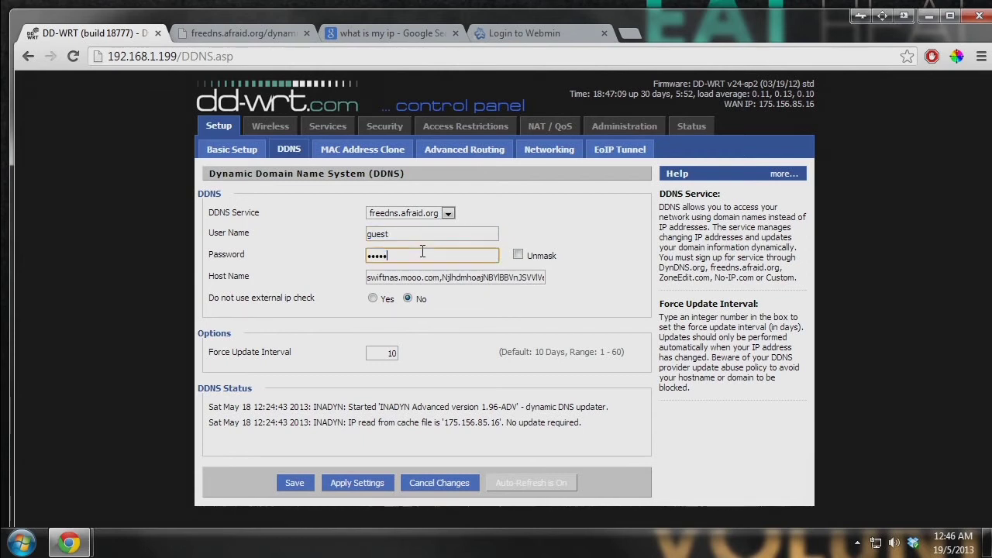
left_click(600, 259)
left_click_drag(237, 348, 303, 353)
left_click(303, 352)
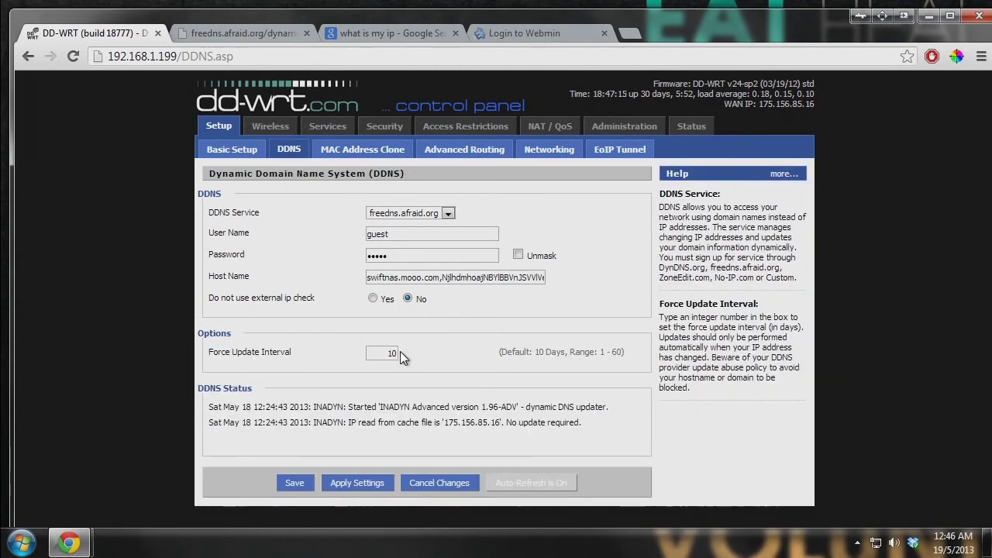
- Return from the FreeDNS update result to the Dynamic DNS update URLs page
left_click(254, 36)
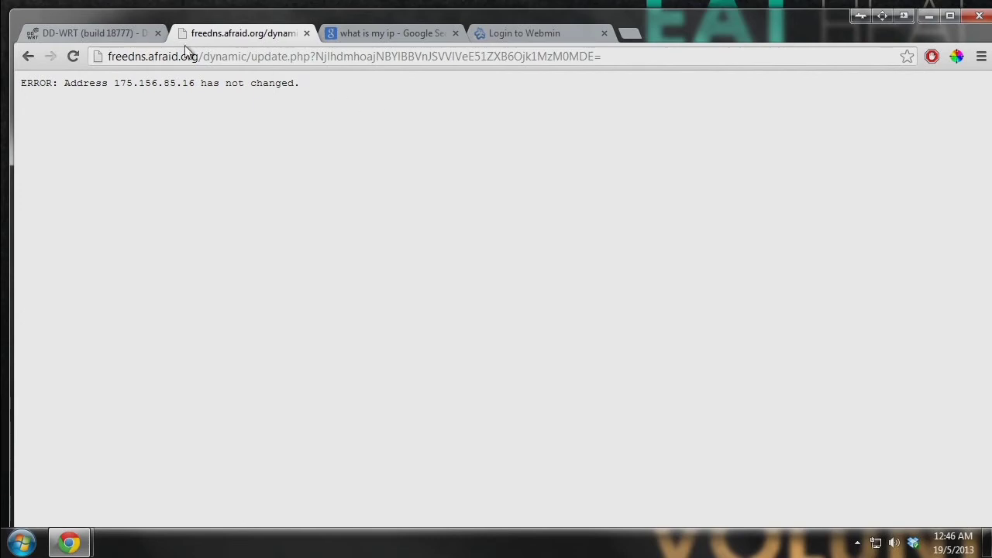
left_click(28, 56)
scroll(474, 286, "down", 3)
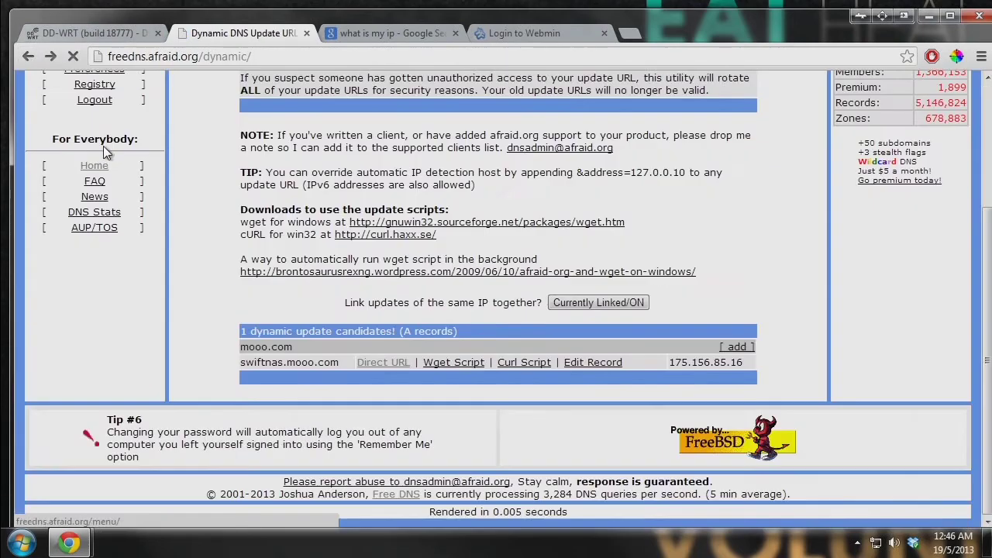
scroll(543, 310, "up", 3)
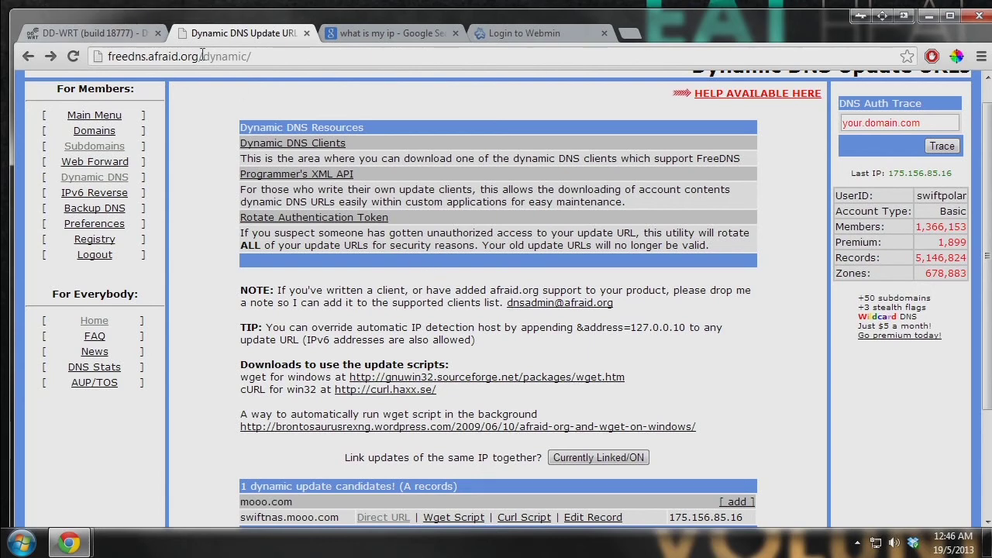
left_click(112, 31)
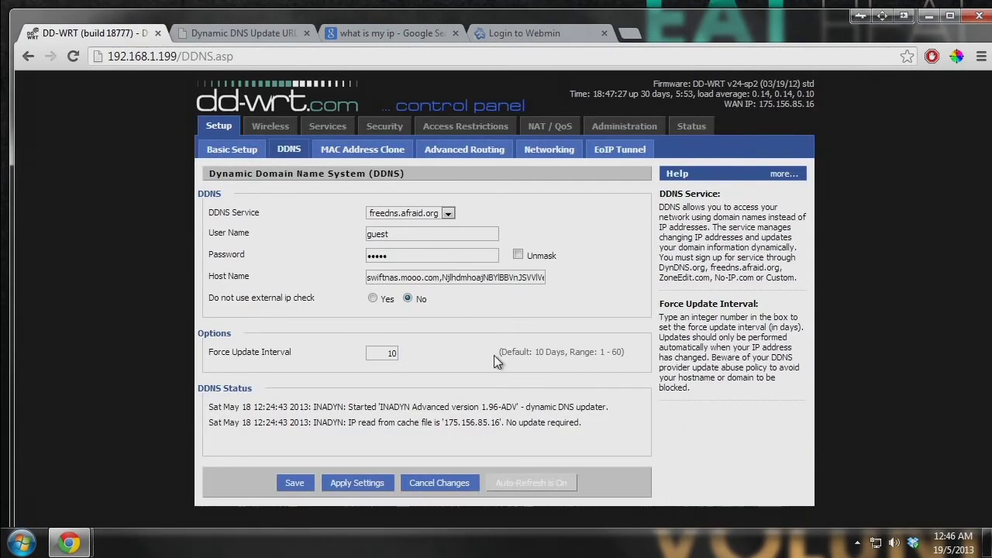
- Review the 10-day interval, DDNS Service and the 'no update required' status log
left_click_drag(535, 352, 567, 352)
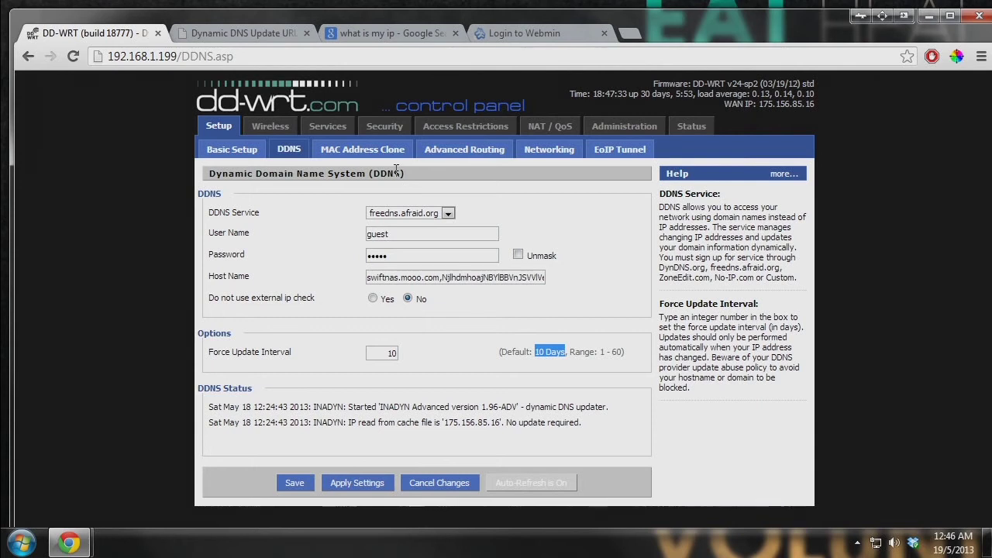
left_click_drag(402, 172, 374, 173)
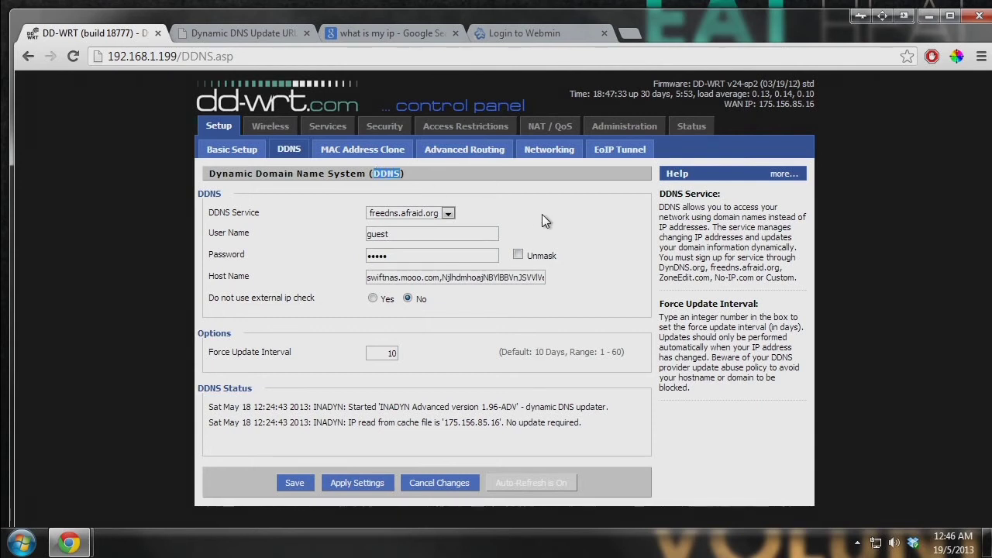
left_click_drag(261, 212, 208, 211)
left_click(210, 206)
left_click_drag(617, 423, 207, 404)
left_click(447, 447)
left_click_drag(609, 418, 211, 404)
left_click_drag(603, 419, 343, 423)
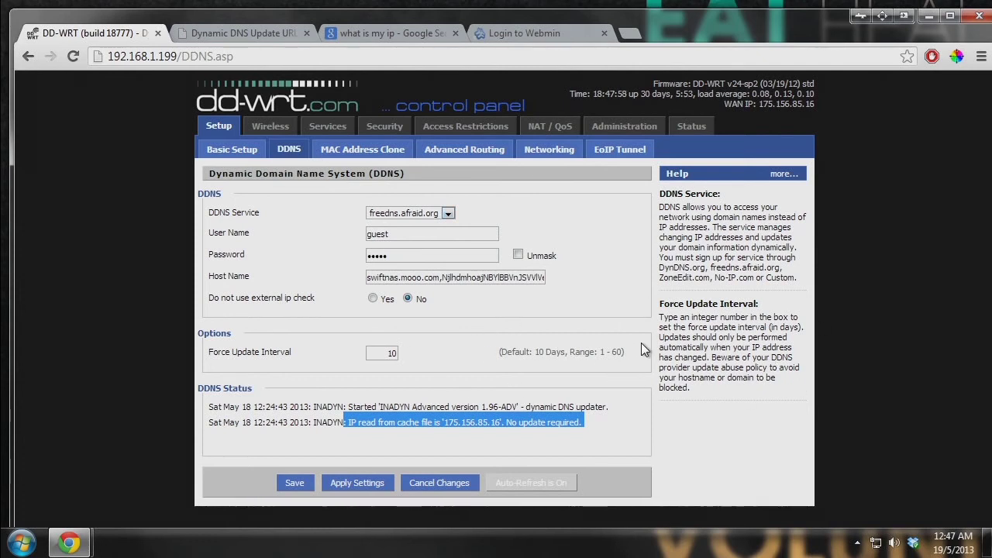
left_click(671, 456)
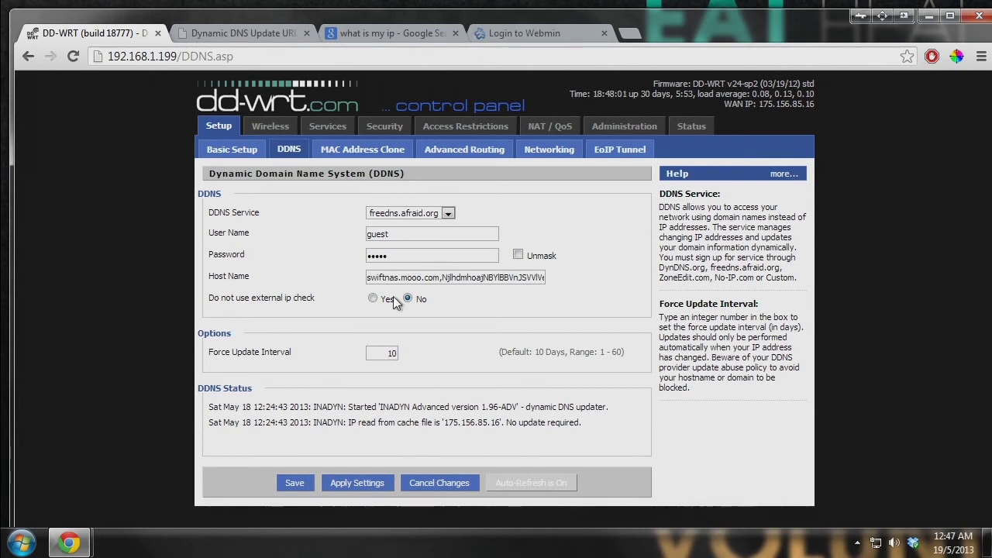
- Copy the hostname swiftnas.mooo.com from the Host Name field
left_click_drag(440, 277, 343, 275)
key("ctrl+c")
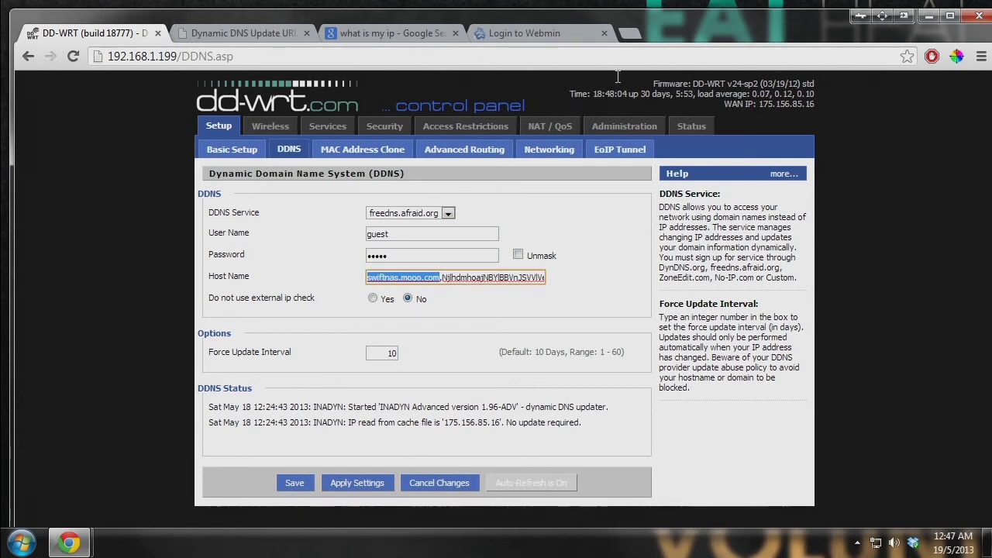
left_click(629, 32)
- Load swiftnas.mooo.com in the new tab to reach the router's System Information page
key("ctrl+v")
key("Return")
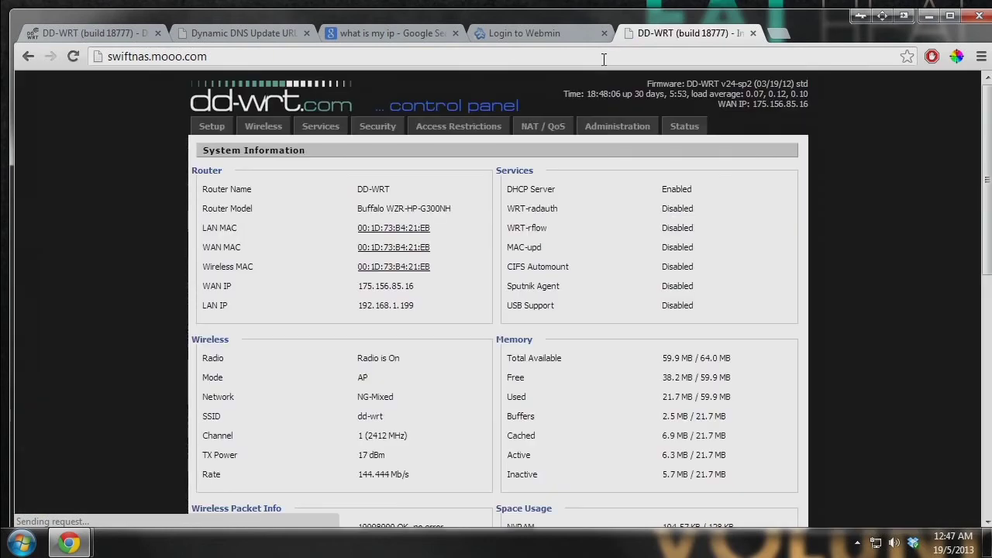
left_click(217, 50)
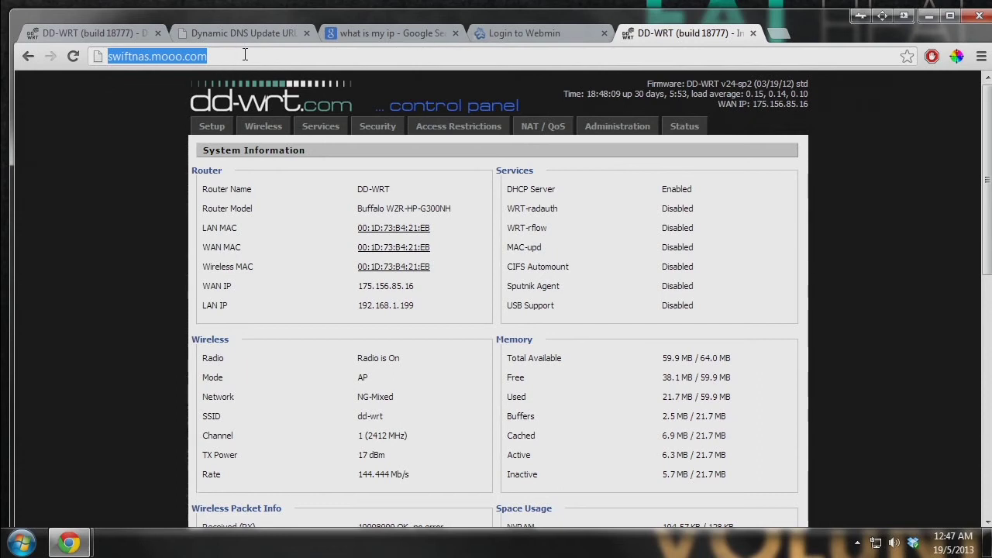
left_click(110, 419)
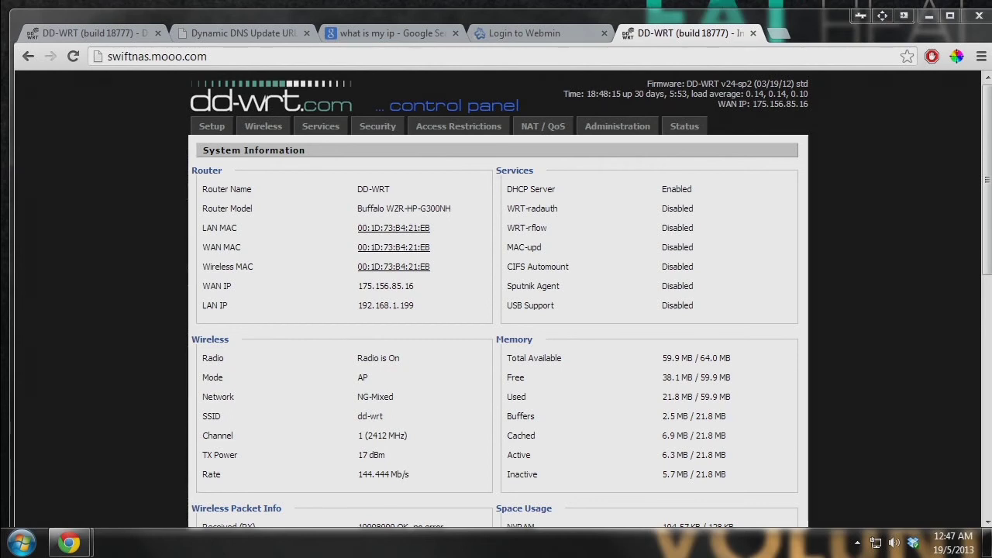
- Ping swiftnas.mooo.com from the Command Prompt
left_click_drag(859, 414, 654, 126)
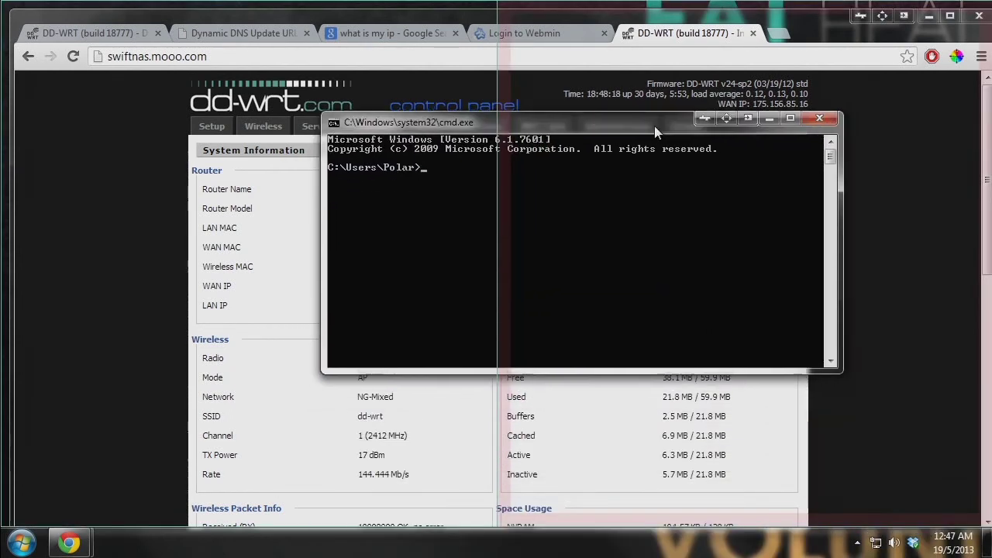
type("ping ")
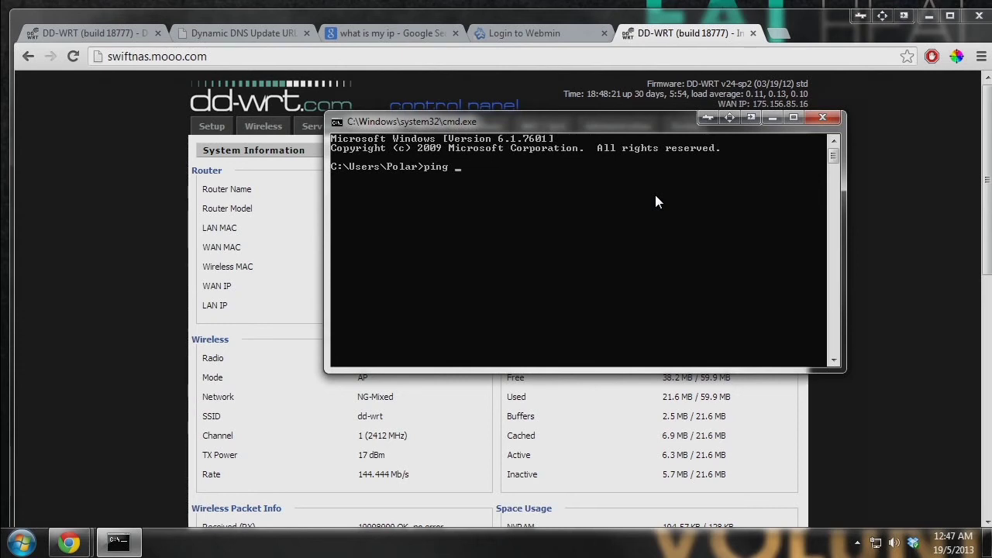
type("swiftnas.mooo.com")
key("Return")
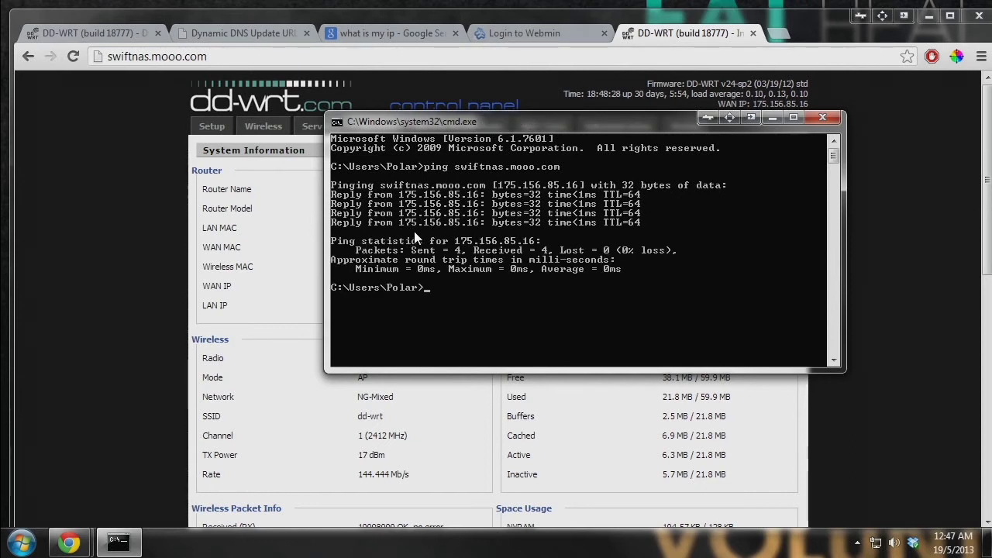
left_click_drag(663, 133, 810, 128)
left_click_drag(750, 103, 806, 110)
left_click(118, 540)
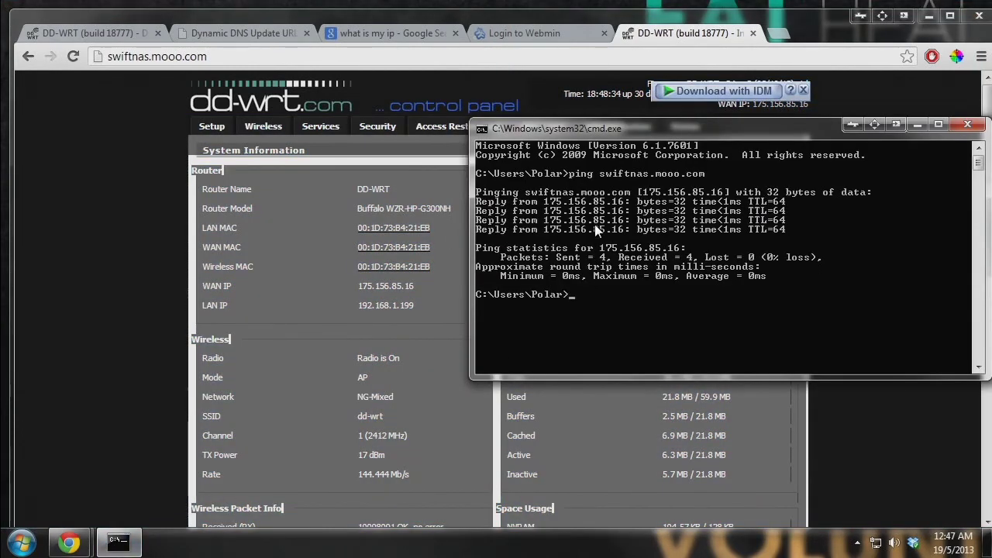
left_click(817, 93)
left_click(870, 128)
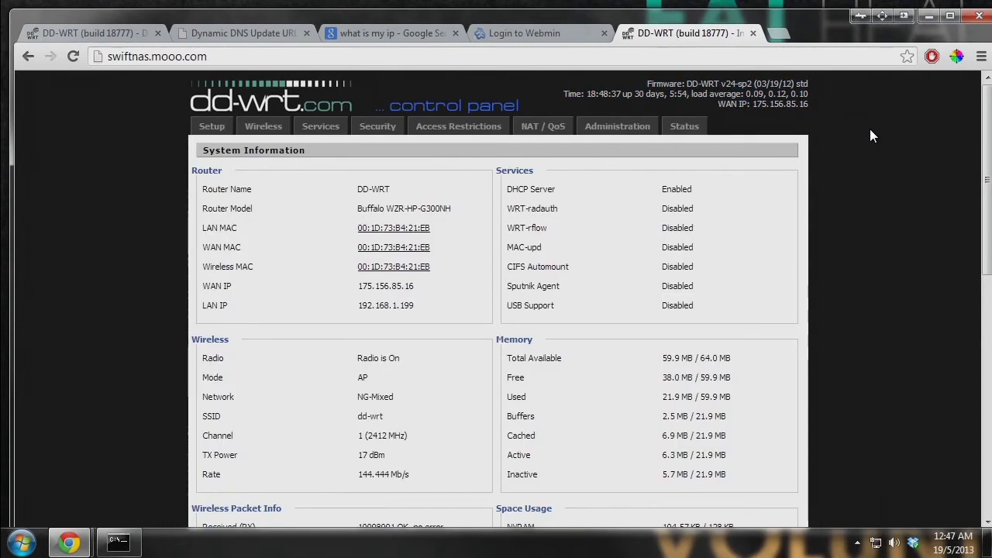
key("alt+Tab")
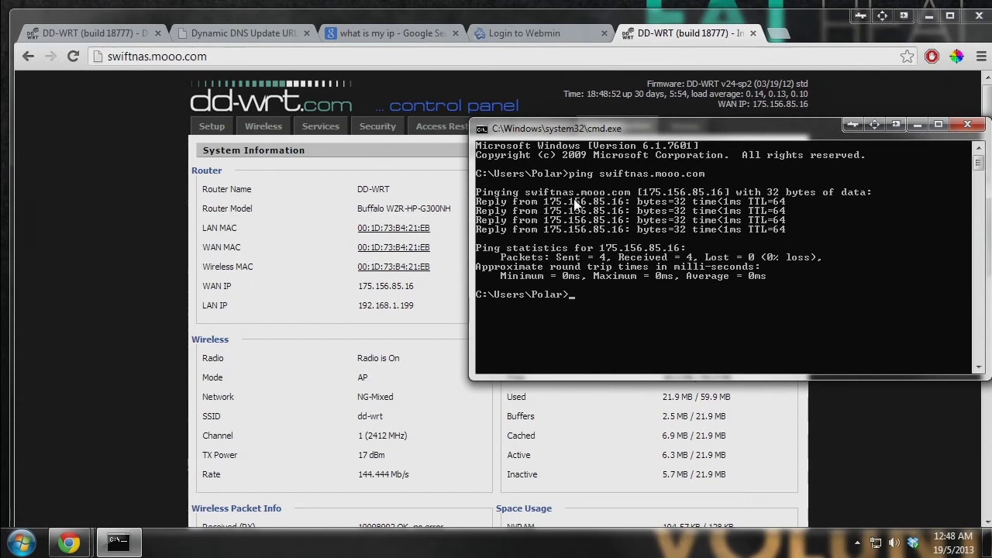
left_click(543, 32)
left_click(353, 36)
left_click(663, 34)
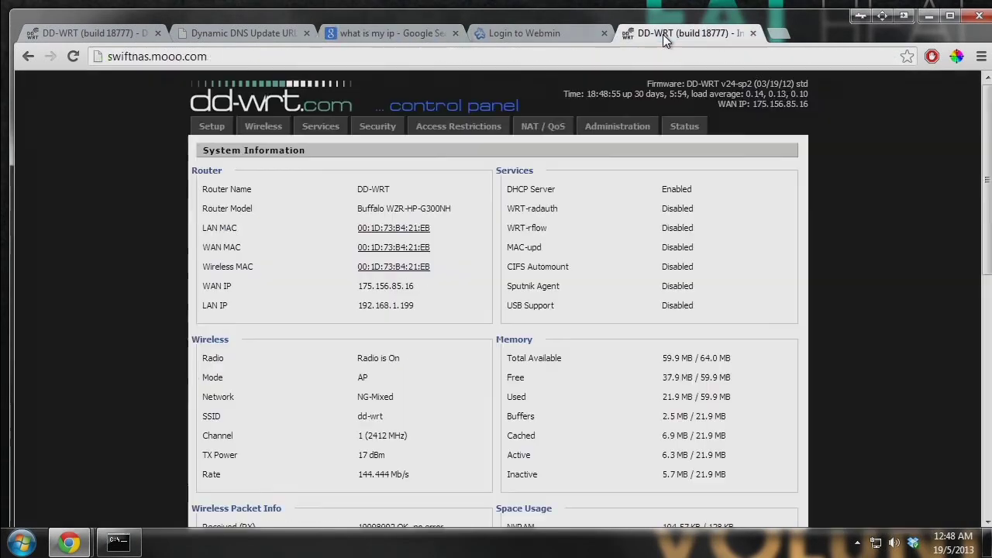
left_click(561, 32)
left_click(684, 32)
left_click(584, 29)
left_click(242, 54)
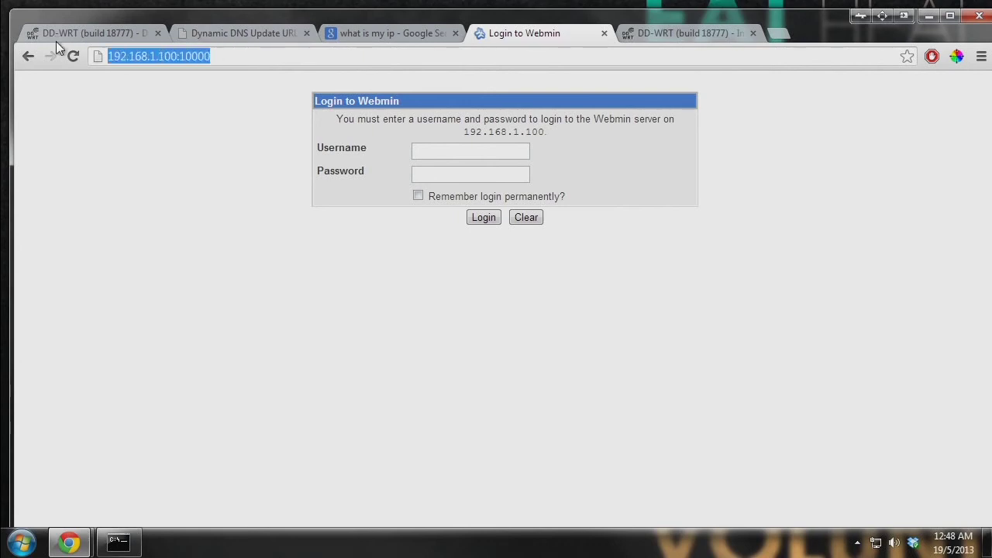
left_click(333, 65)
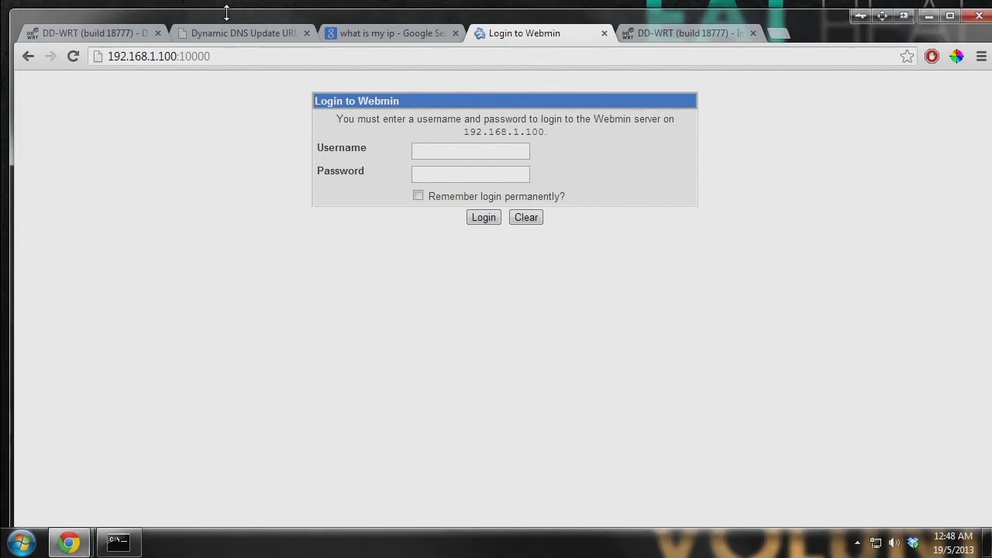
left_click(368, 34)
key("F5")
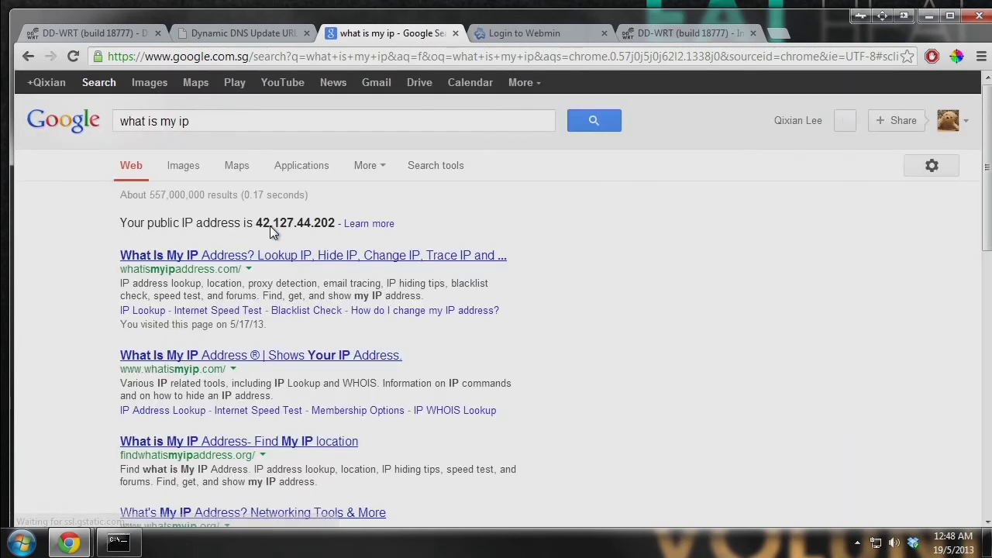
double_click(269, 224)
- Load Webmin at swiftnas.mooo.com:1337 and confirm the login page names that server
left_click(562, 31)
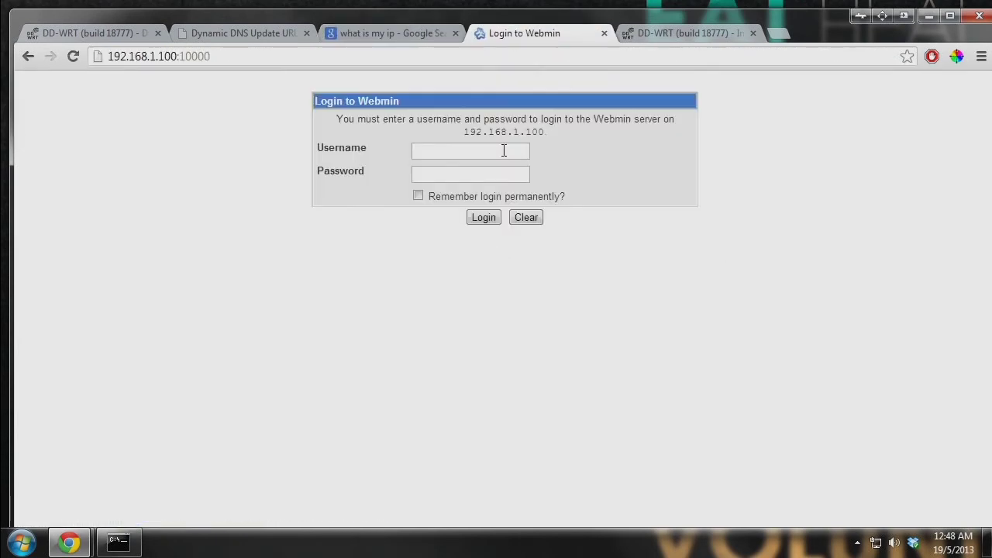
left_click(474, 55)
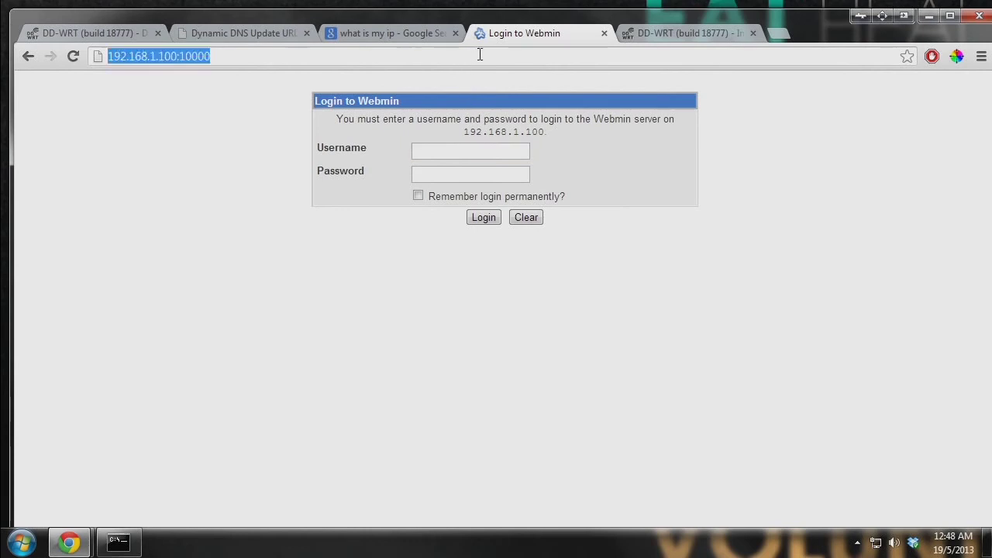
type("swiftnas.")
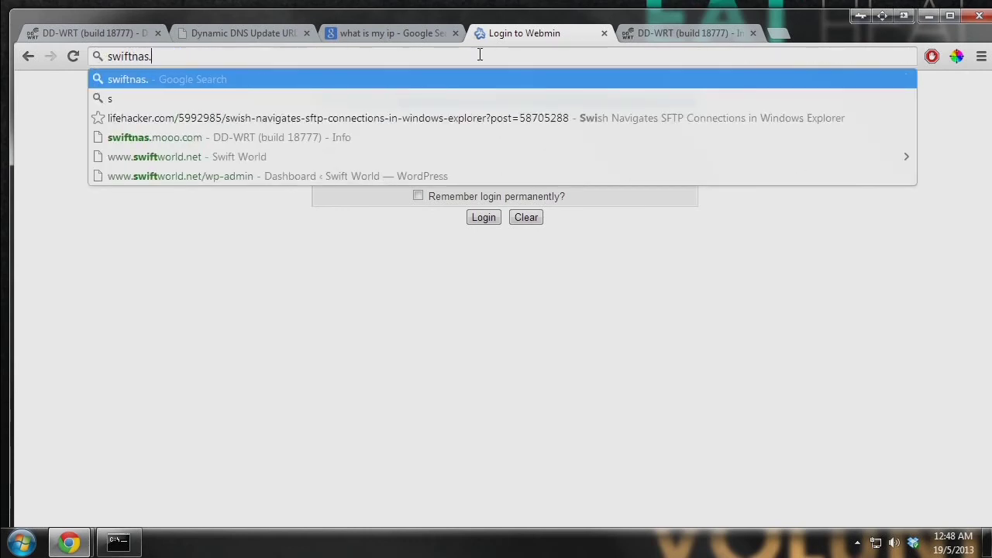
type("mooo.com")
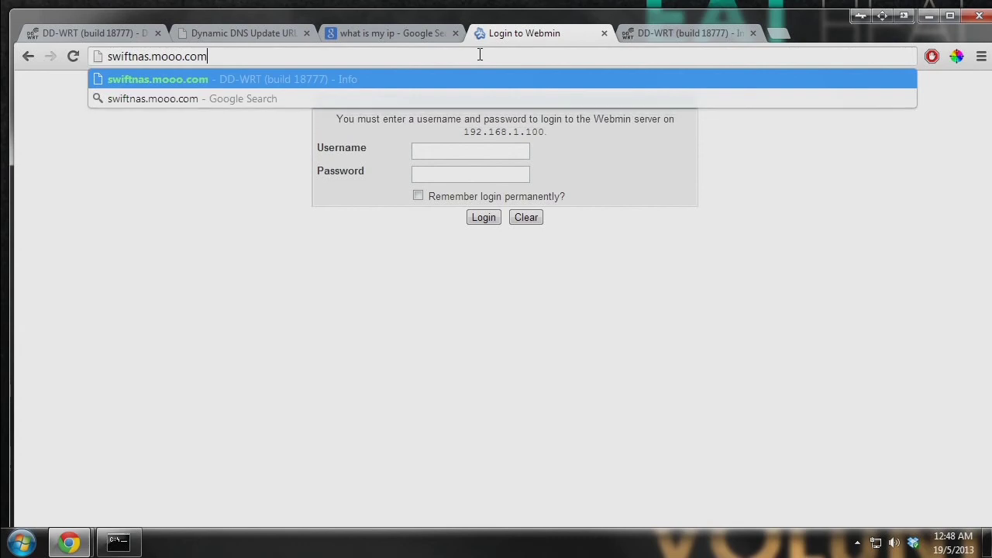
type(":1337")
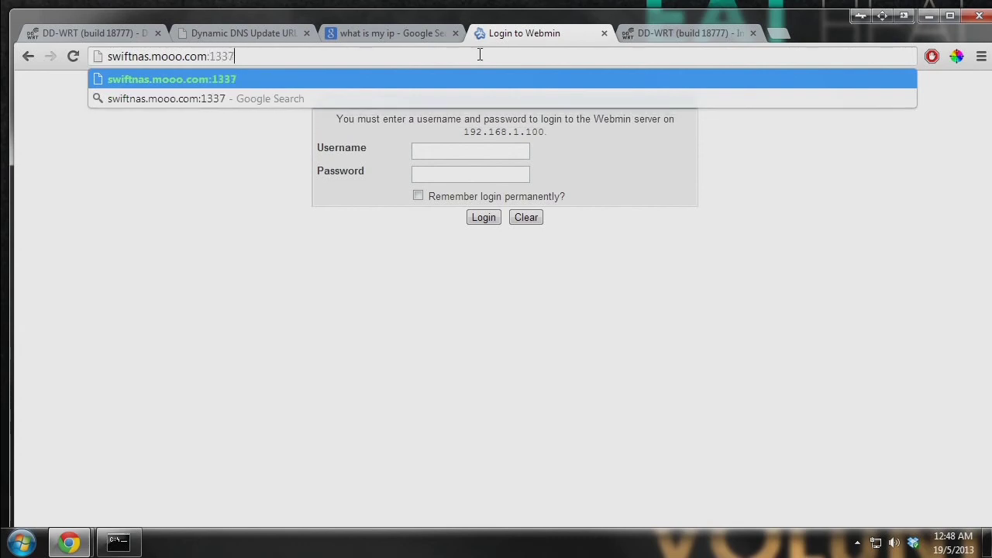
key("Return")
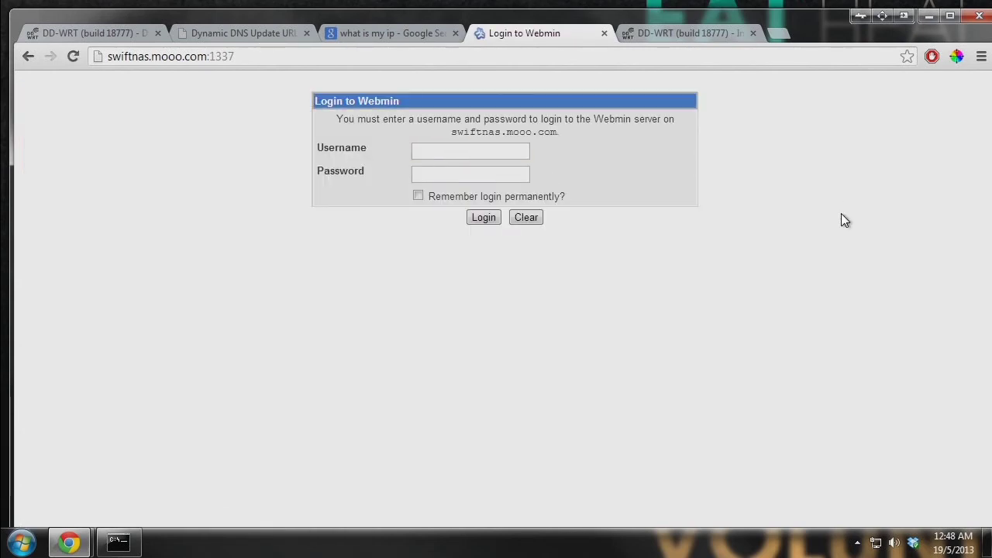
left_click_drag(616, 146, 667, 99)
left_click(727, 137)
mouse_move(83, 539)
left_click(95, 469)
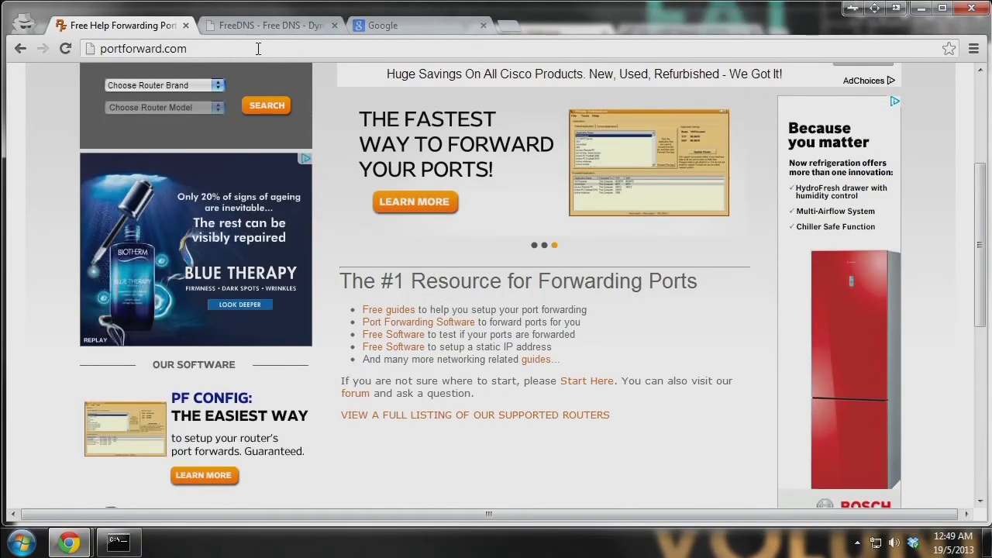
- Open PortForward.com's index of router port forwarding guides
left_click(220, 49)
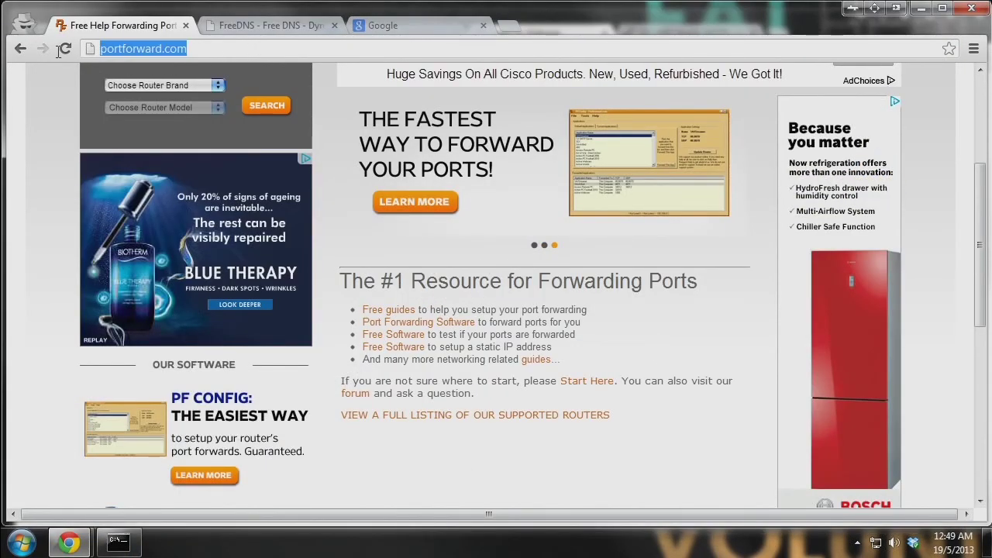
left_click(691, 359)
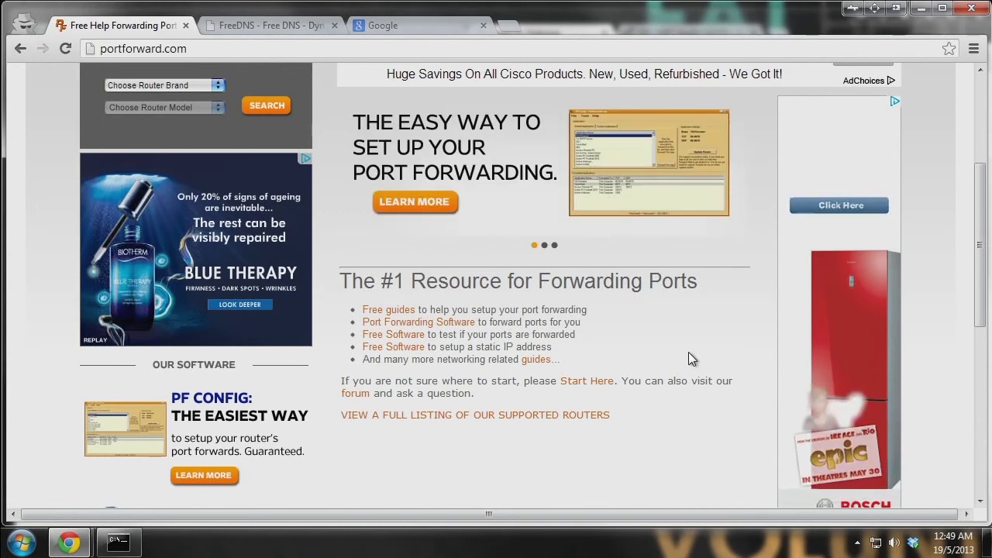
scroll(692, 359, "up", 3)
scroll(465, 310, "down", 2)
scroll(310, 271, "up", 2)
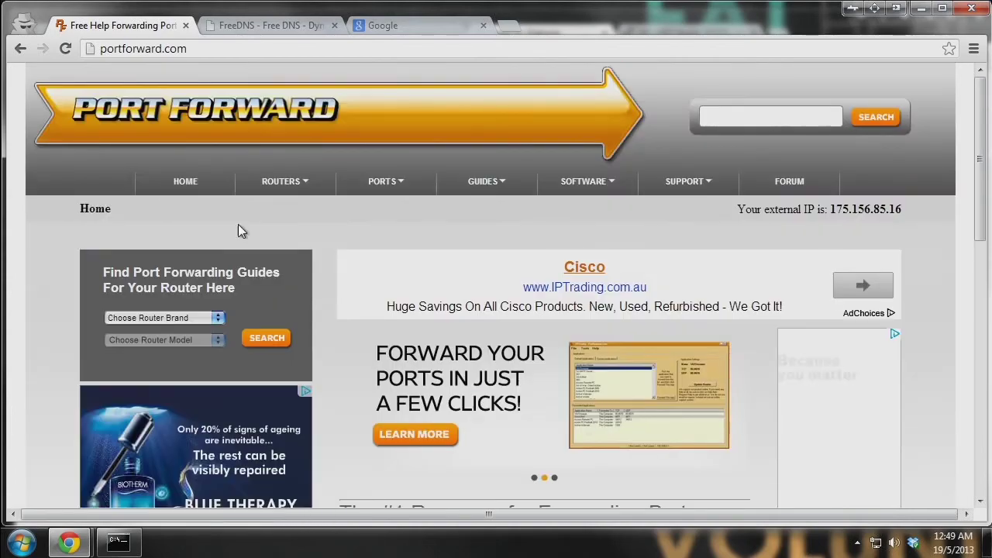
mouse_move(341, 203)
left_click(309, 209)
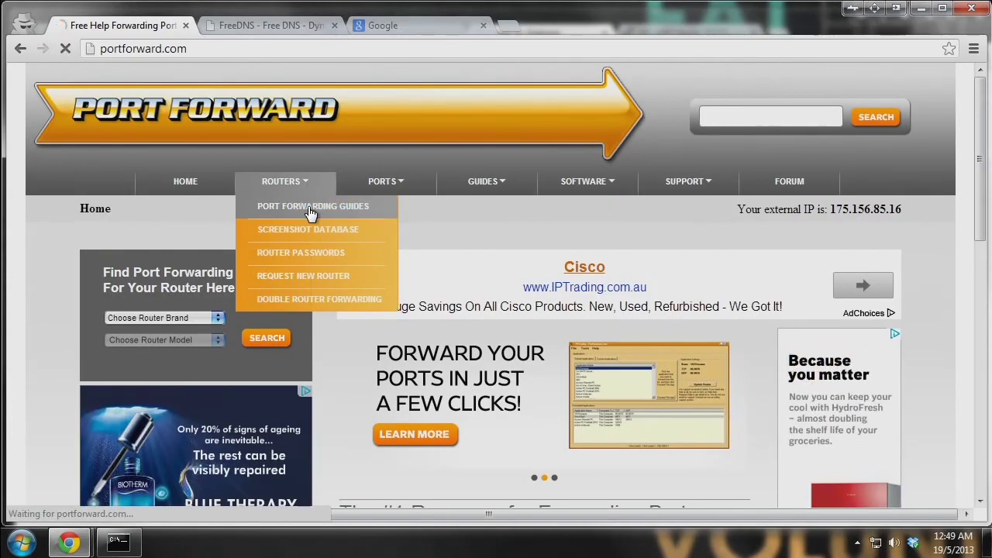
- Close the ad overlay and open the Asus RT-N66U guide list
scroll(509, 344, "down", 3)
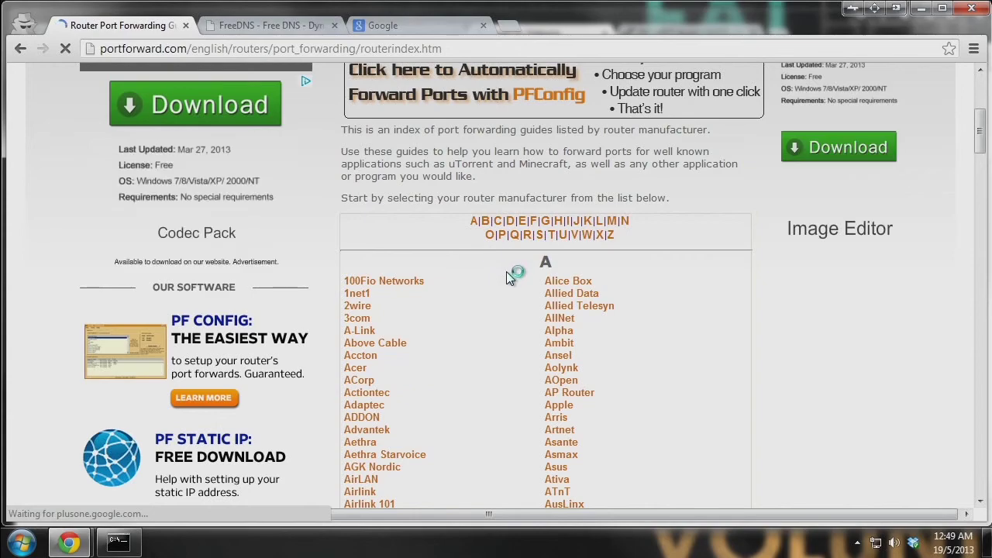
scroll(549, 296, "down", 4)
scroll(550, 278, "down", 2)
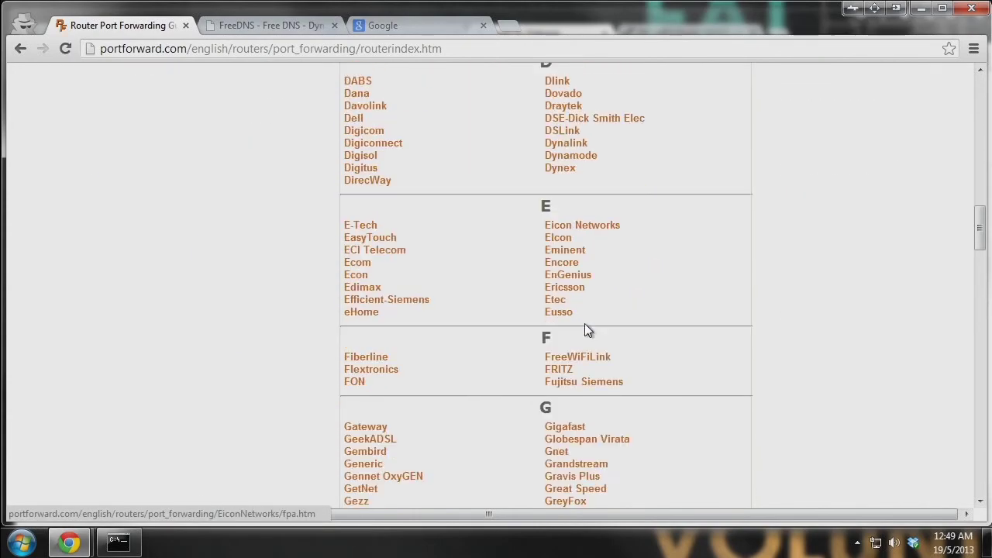
scroll(586, 326, "up", 12)
scroll(581, 341, "down", 2)
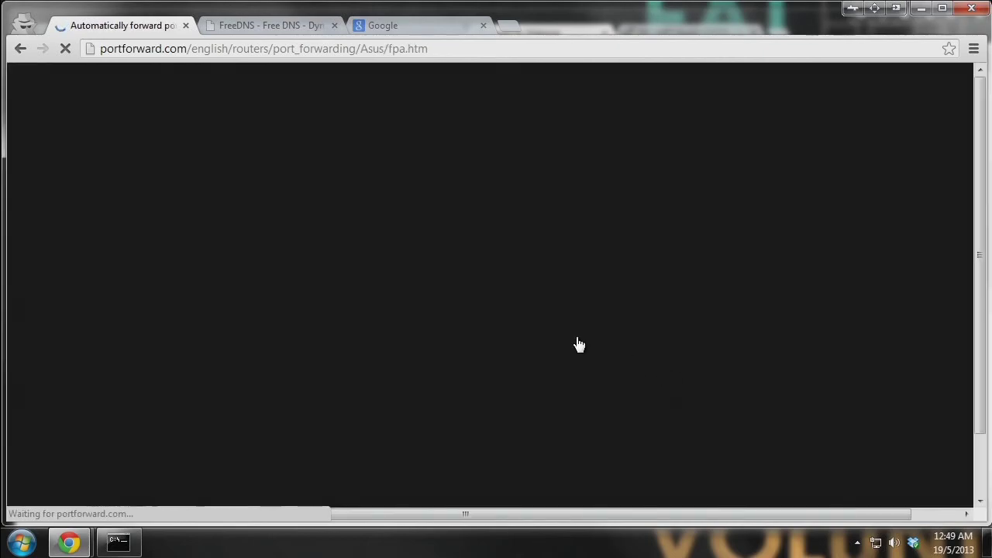
left_click(728, 118)
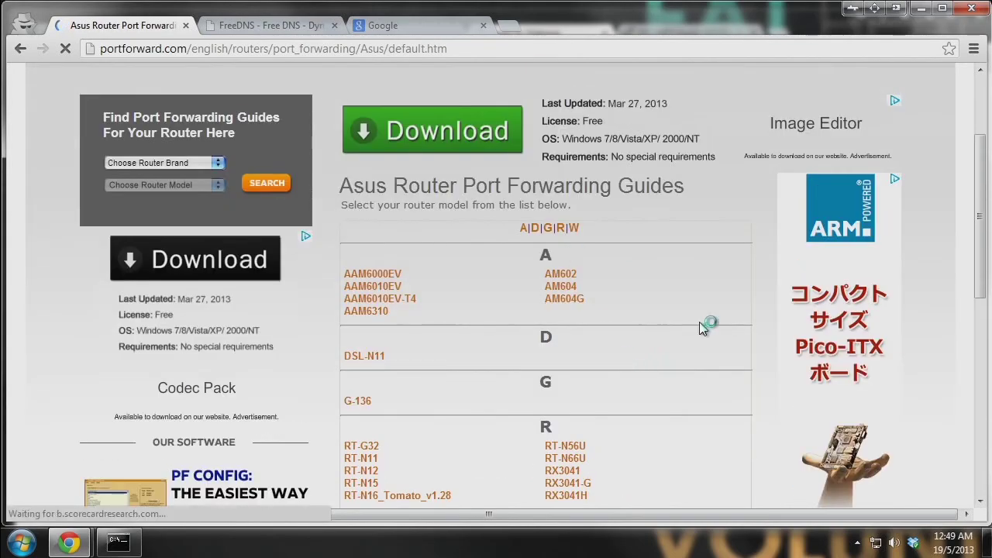
scroll(474, 280, "down", 3)
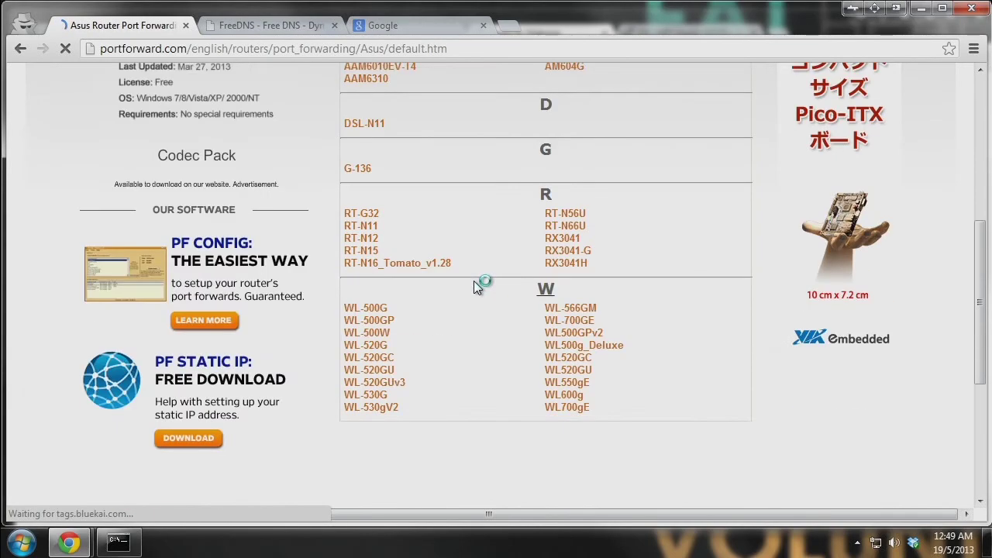
left_click(579, 227)
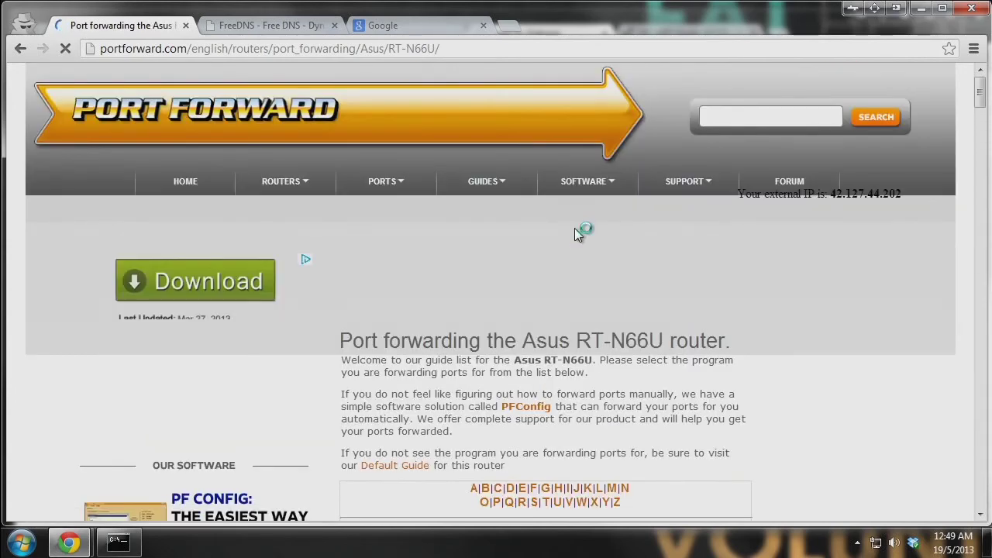
scroll(578, 287, "down", 3)
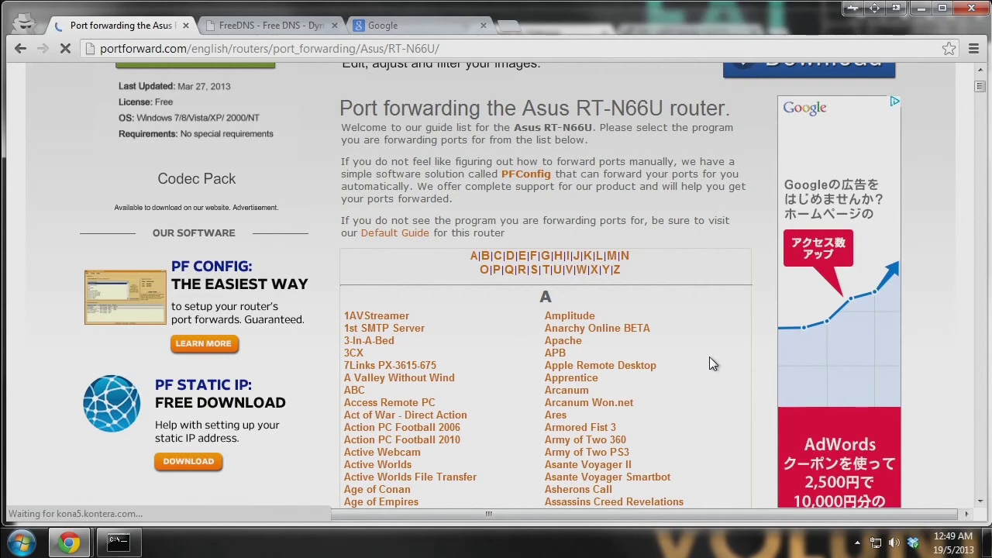
scroll(534, 359, "down", 5)
scroll(532, 354, "down", 4)
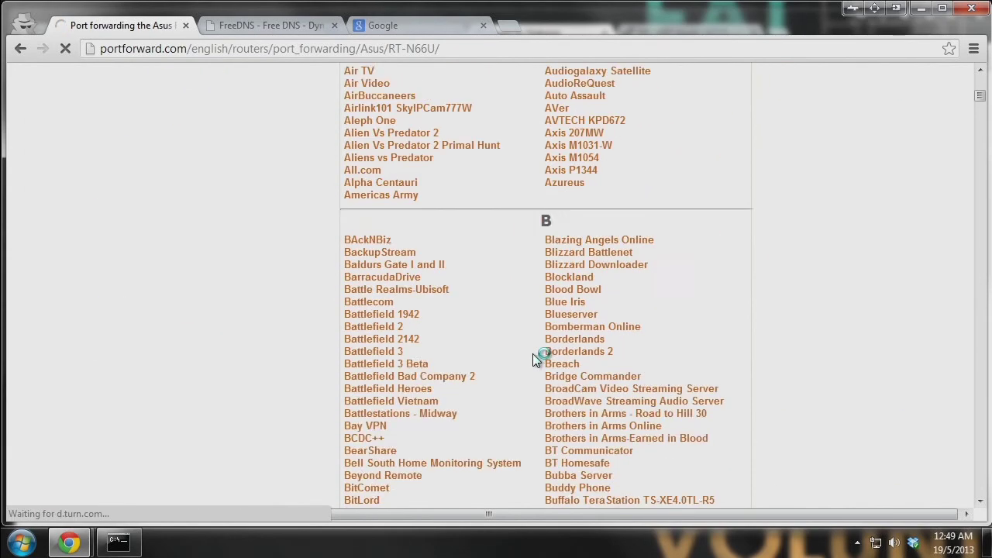
scroll(503, 348, "up", 9)
- Open the 1AVStreamer guide and scroll to the Forward Port 80 and 8070 tables
left_click(399, 317)
scroll(607, 333, "down", 6)
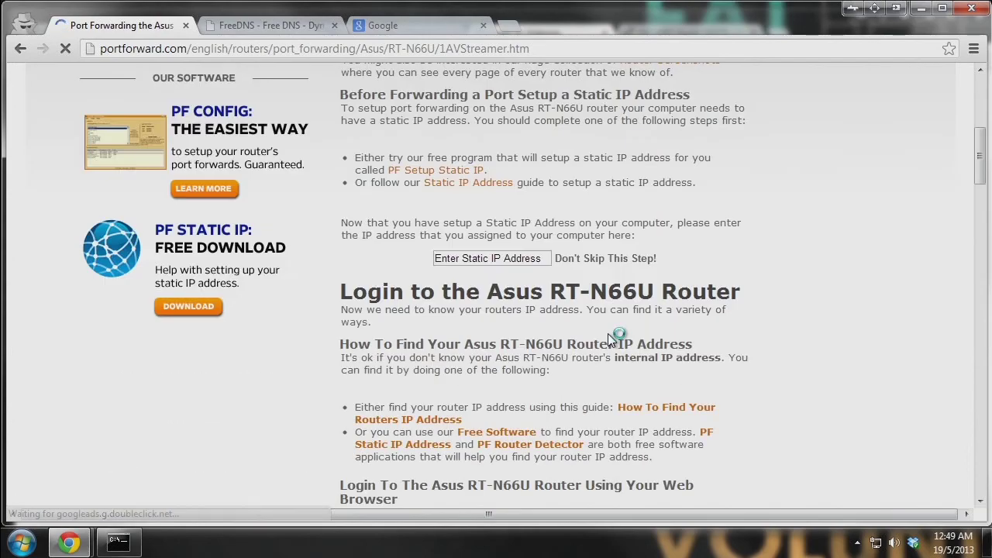
scroll(597, 333, "down", 3)
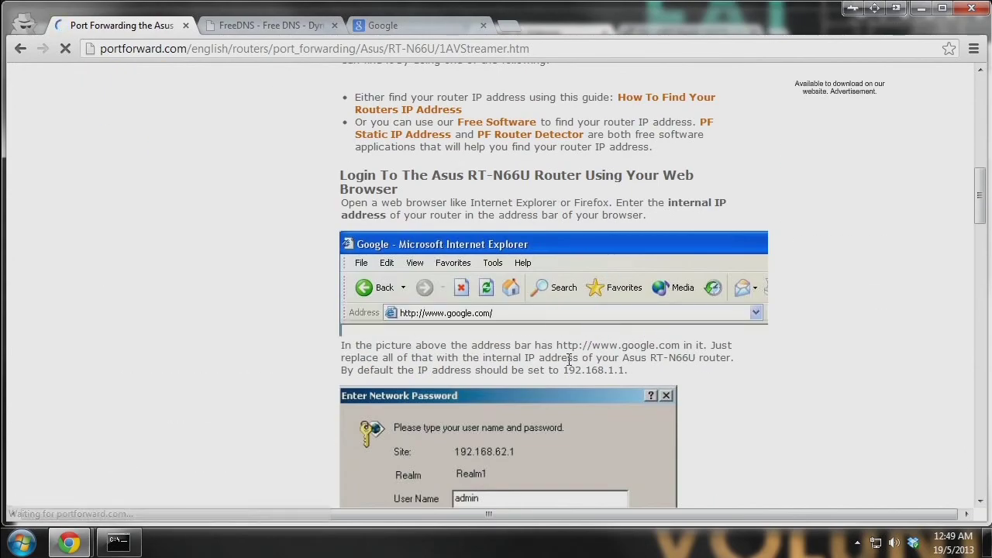
scroll(605, 345, "down", 5)
scroll(572, 180, "down", 4)
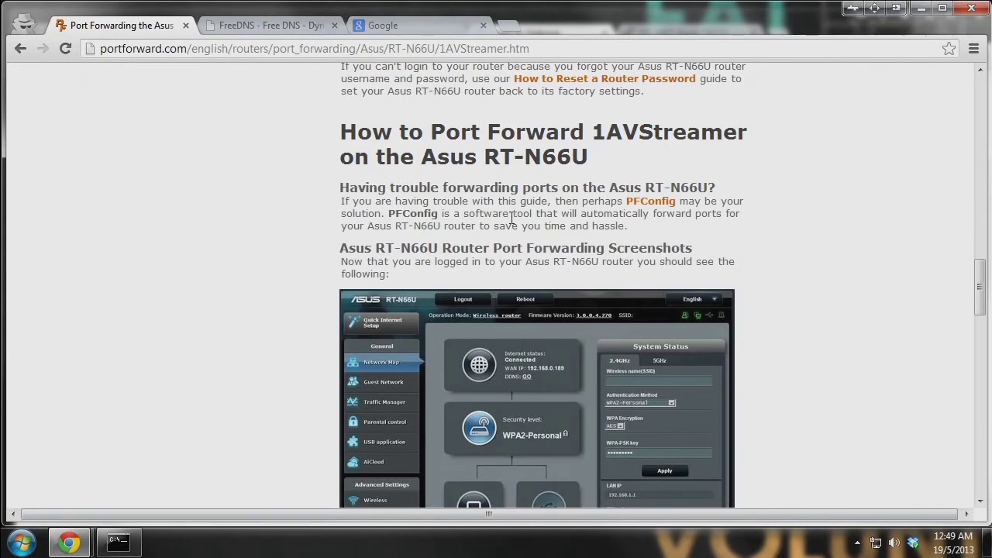
scroll(295, 372, "down", 6)
scroll(655, 409, "down", 3)
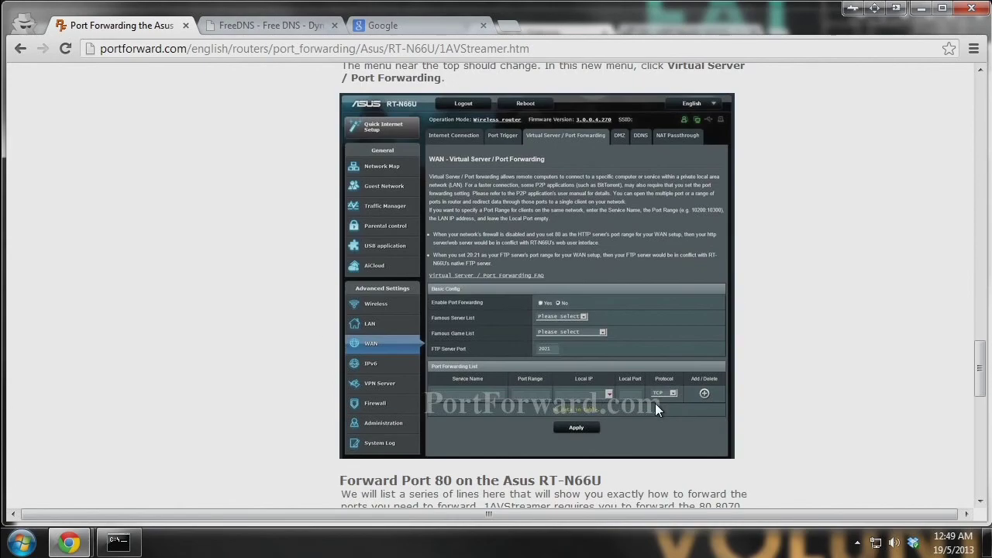
scroll(503, 322, "down", 4)
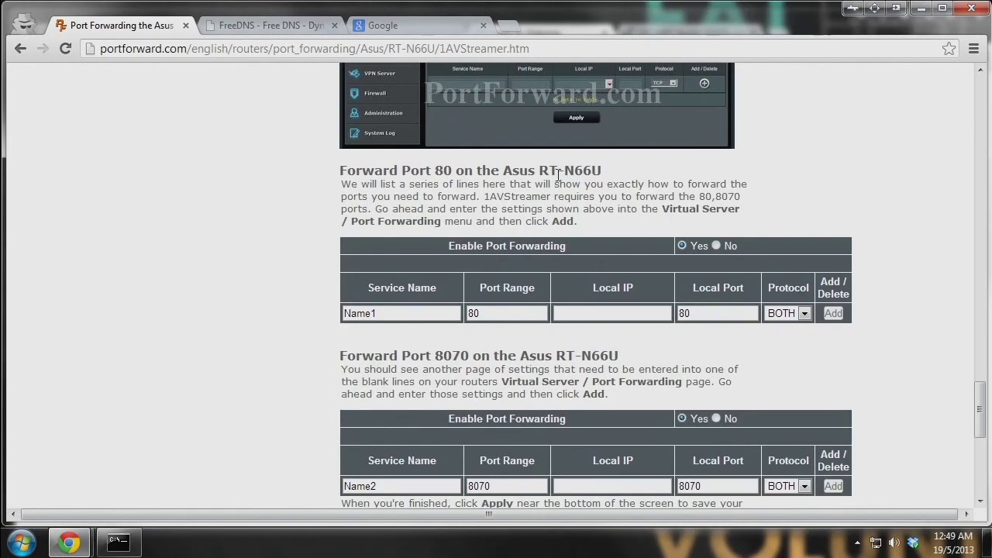
- Point out the Service Name and Port Range column headings
double_click(411, 288)
left_click(540, 296)
left_click_drag(493, 288, 755, 283)
left_click(757, 282)
left_click_drag(411, 287, 366, 288)
left_click(475, 287)
left_click_drag(475, 286, 565, 285)
left_click(591, 291)
- Point out the Local IP, Local Port, Protocol and Add/Delete headings, plus the Enable Yes/No choice
left_click_drag(603, 287, 858, 286)
left_click(657, 292)
left_click(747, 285)
left_click(858, 285)
left_click_drag(772, 298, 847, 294)
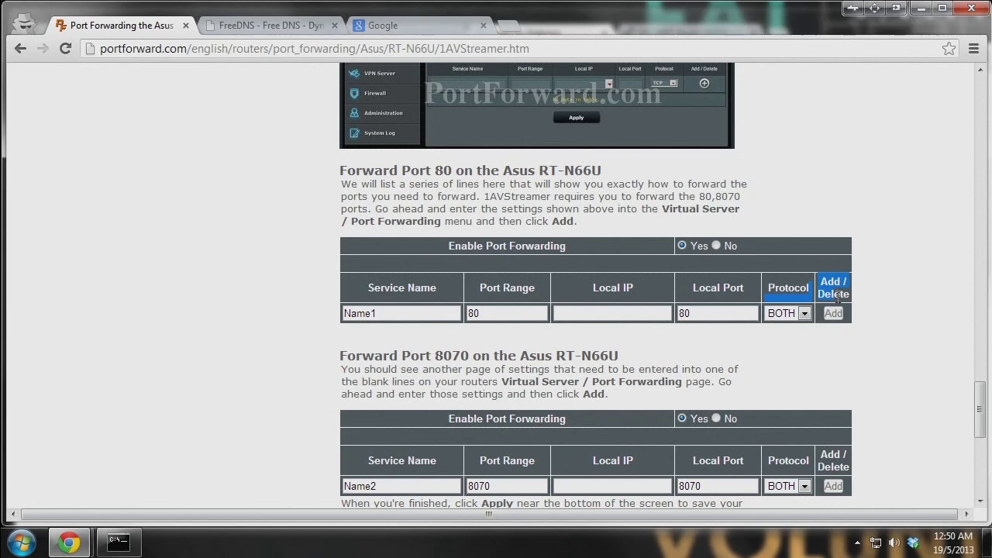
left_click(849, 294)
left_click_drag(705, 246, 742, 251)
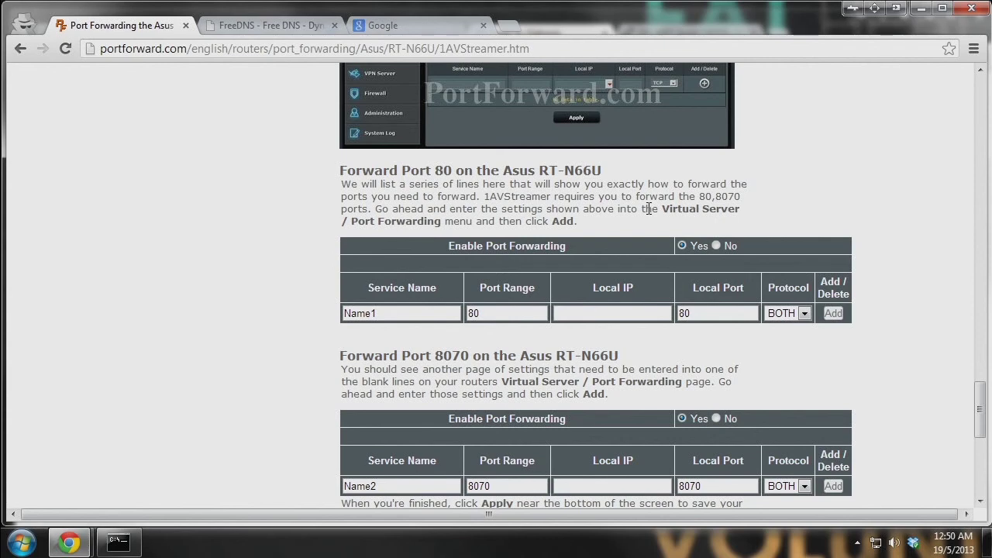
- Glance at the FreeDNS page address and the Google search tab
left_click(279, 25)
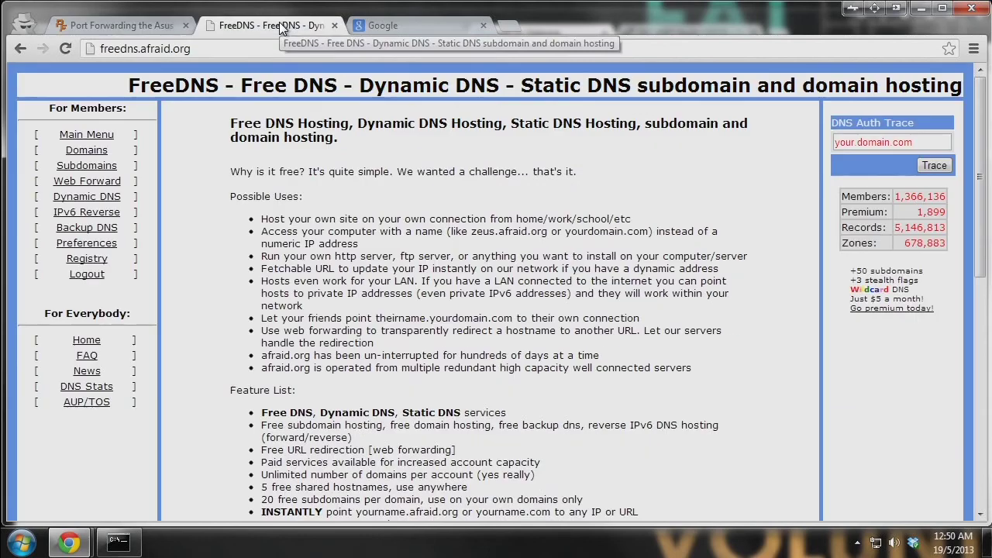
key("ctrl+l")
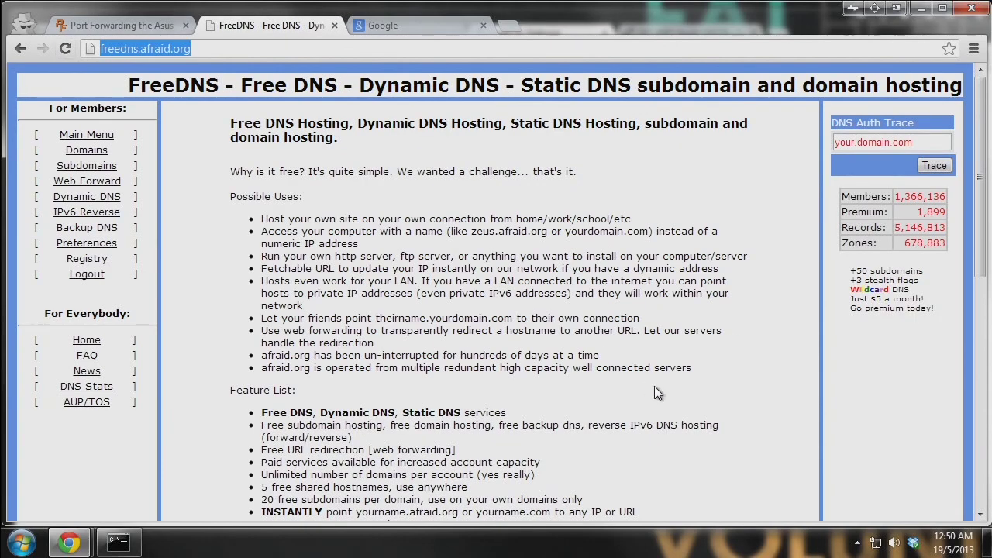
left_click(649, 337)
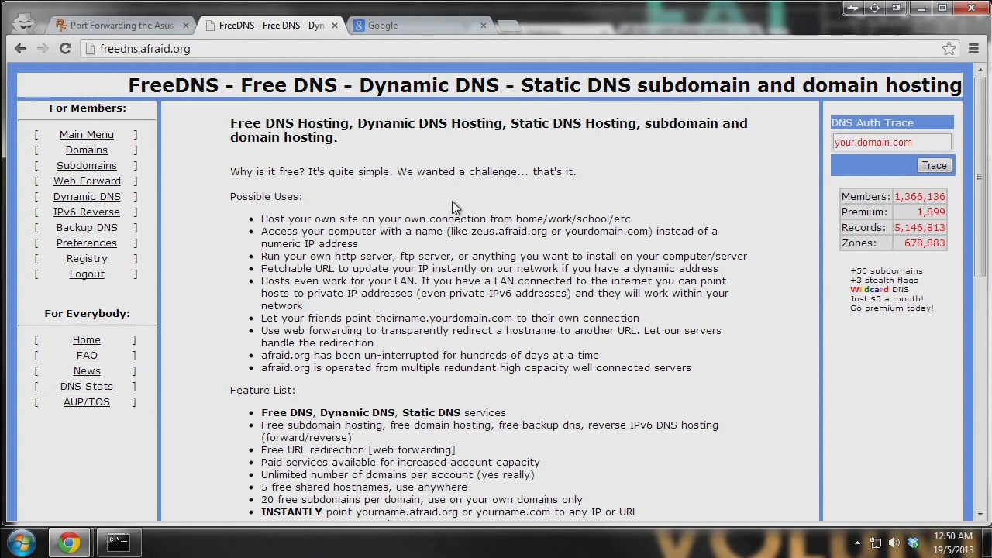
left_click(432, 24)
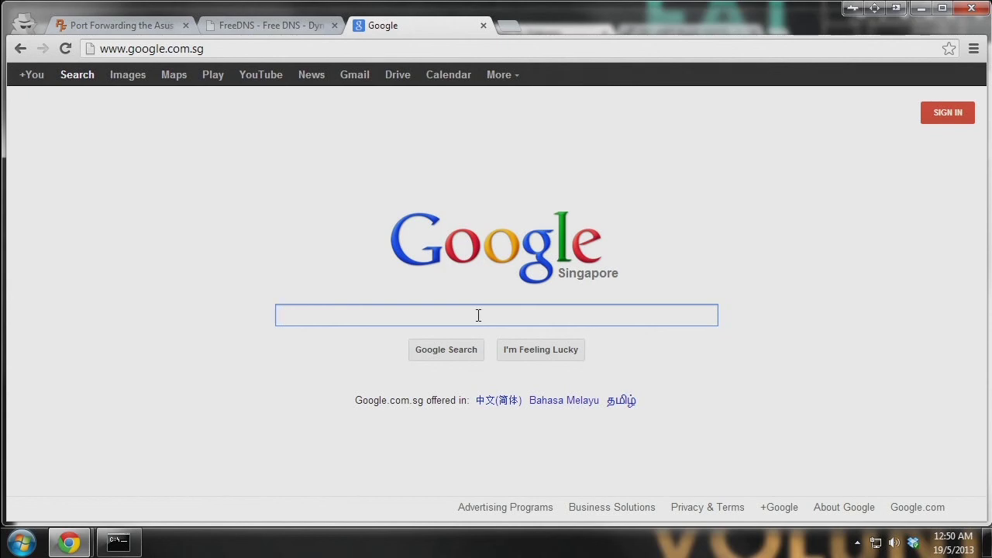
- Go back through PortForward history to the manufacturer index and the Asus router list
left_click(97, 25)
right_click(20, 48)
left_click(131, 117)
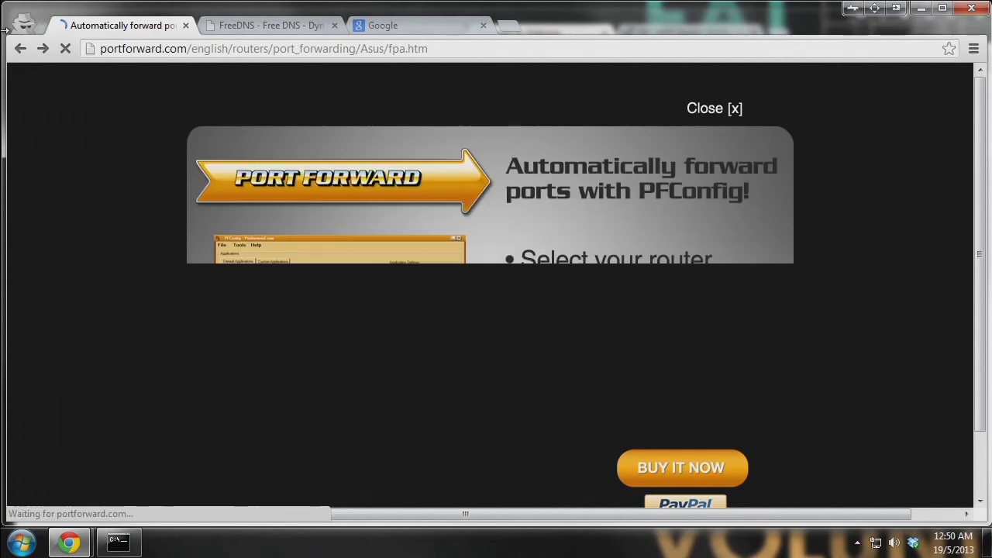
left_click(20, 48)
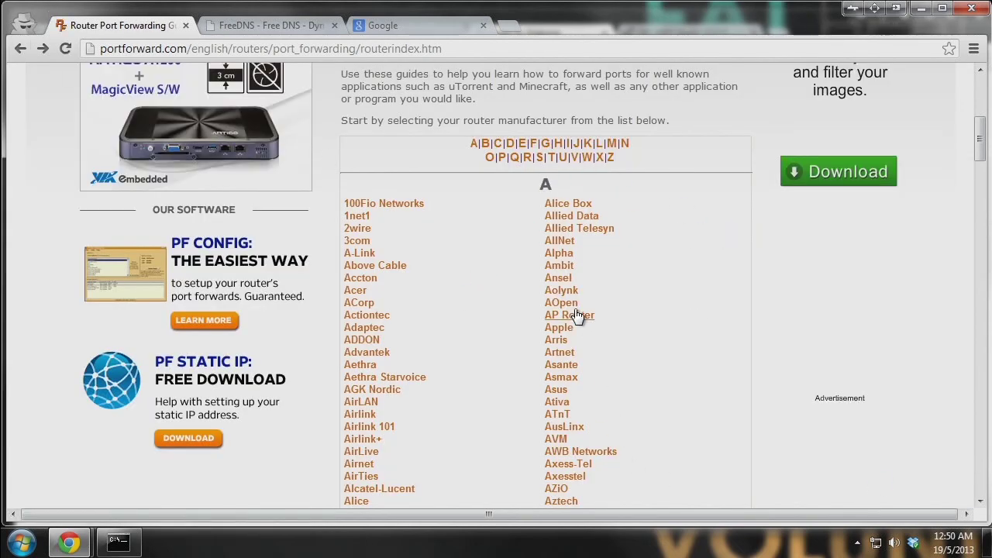
left_click(43, 48)
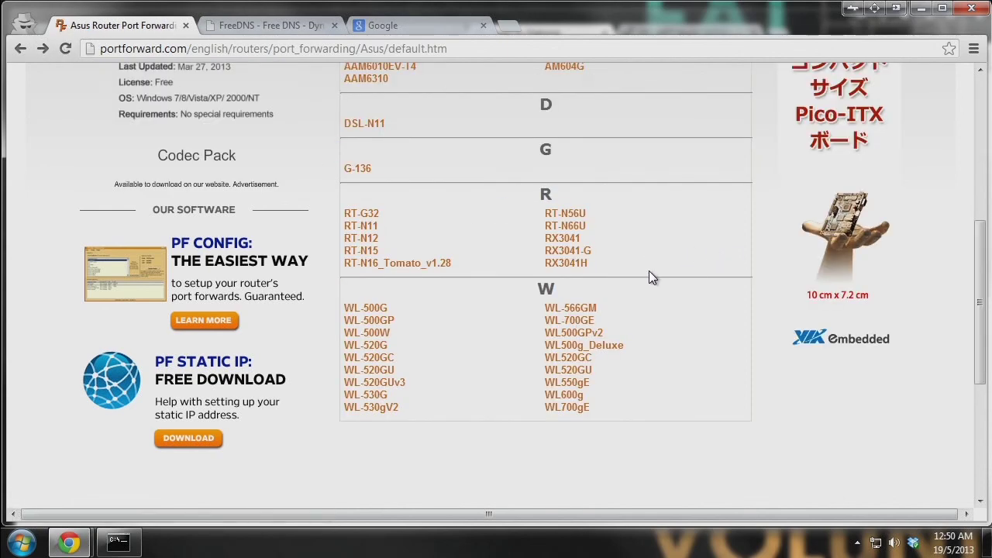
scroll(650, 278, "up", 2)
scroll(687, 395, "down", 1)
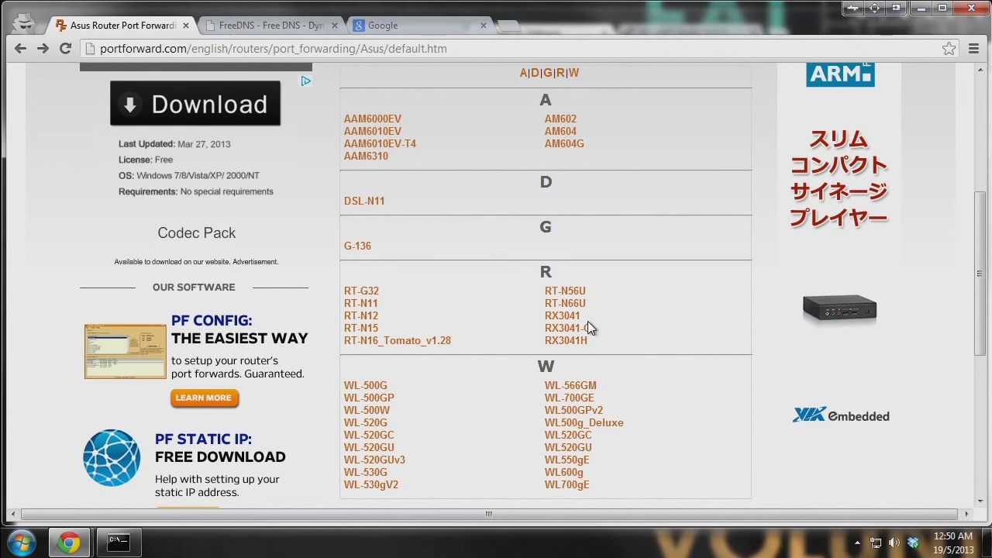
- Search Google for 'rt-n66ac port forward' and browse the Asus port-forwarding guides returned
left_click(422, 22)
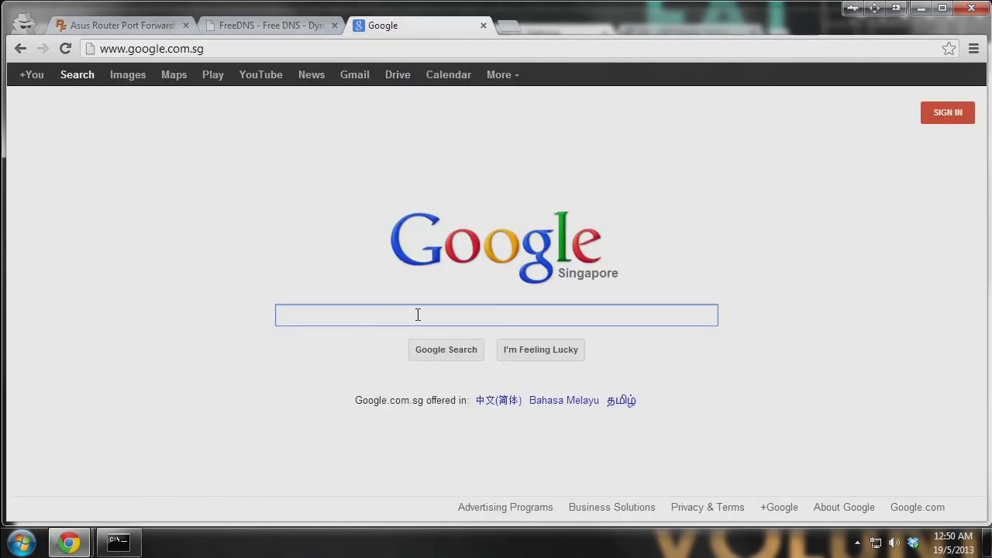
type("rt-n66ac")
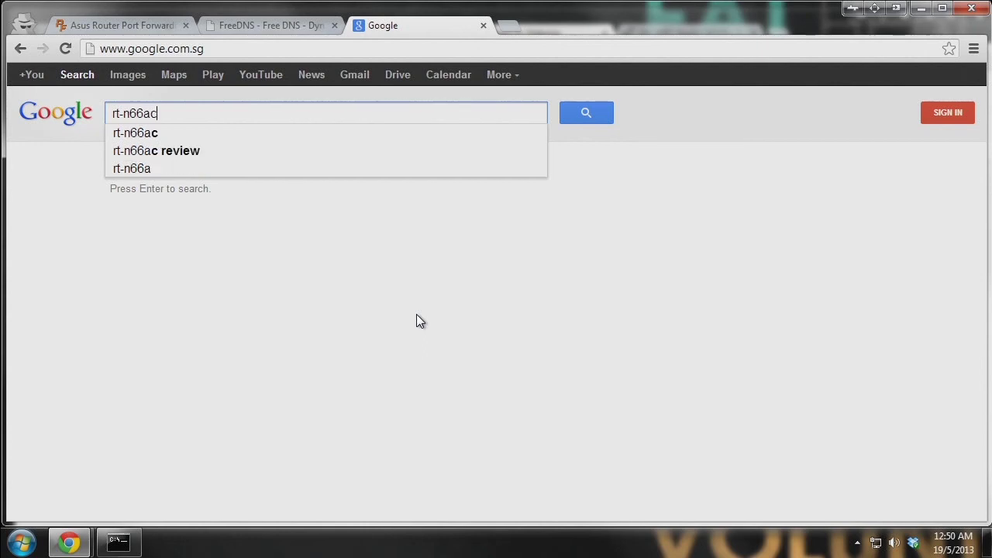
type(" port forward")
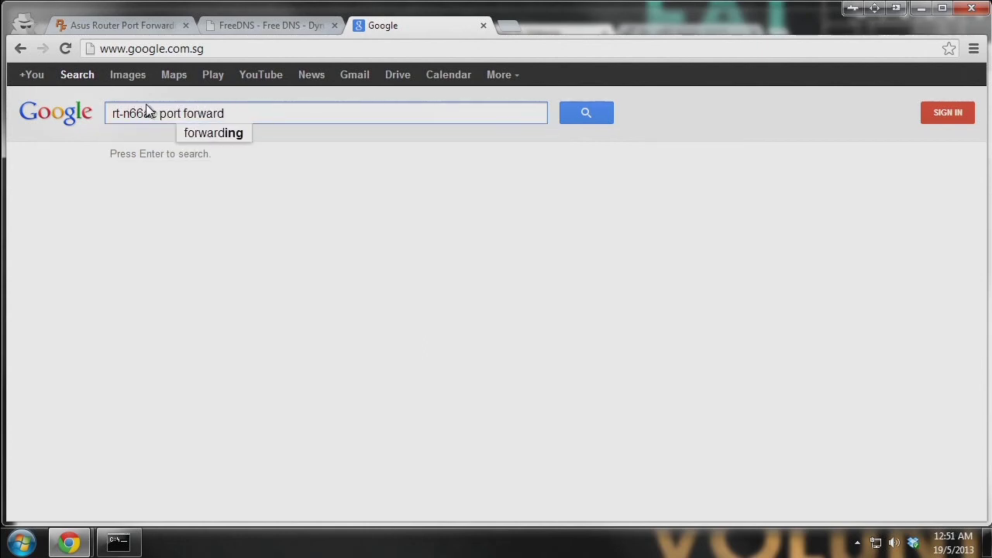
left_click_drag(158, 113, 54, 104)
left_click(242, 111)
left_click_drag(242, 111, 171, 95)
left_click(587, 119)
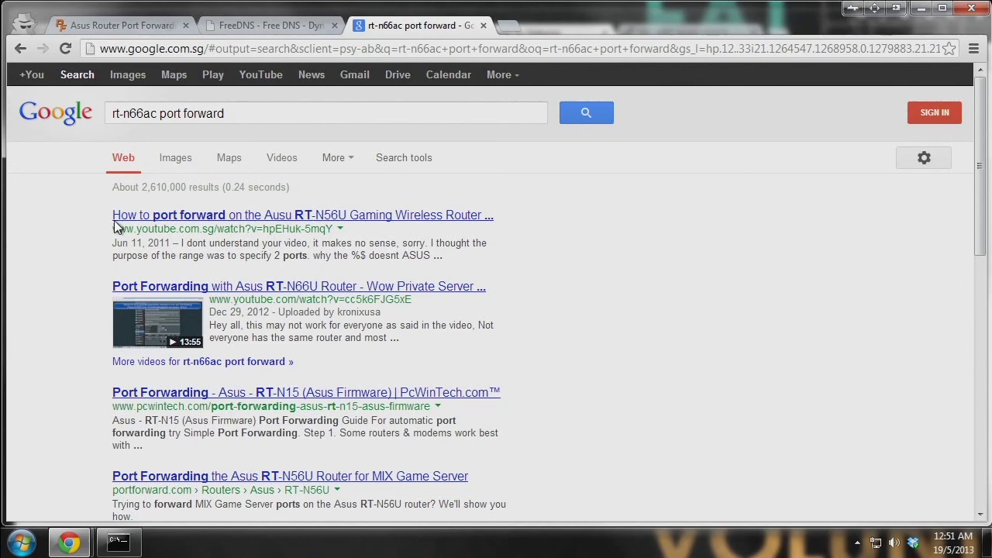
scroll(274, 233, "down", 3)
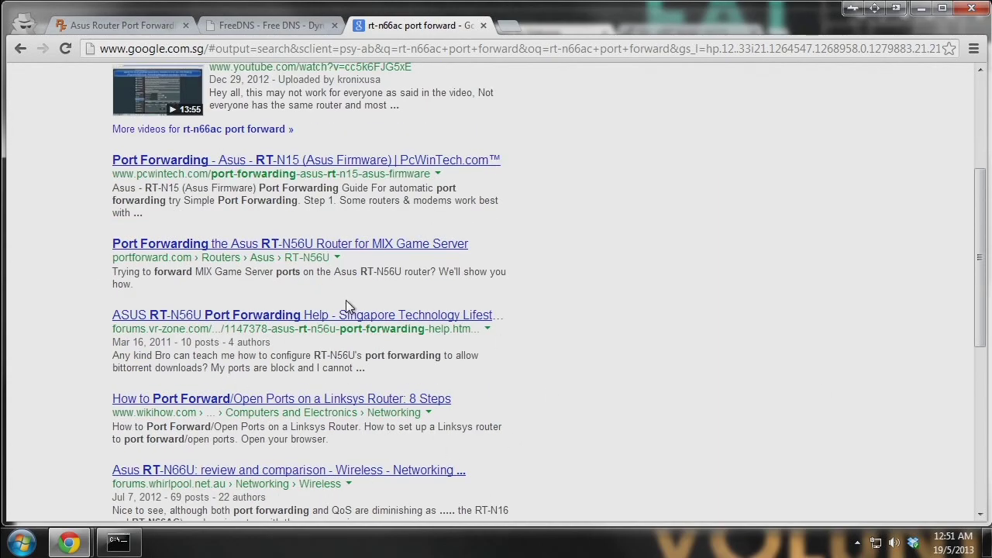
scroll(385, 283, "down", 2)
scroll(172, 325, "down", 1)
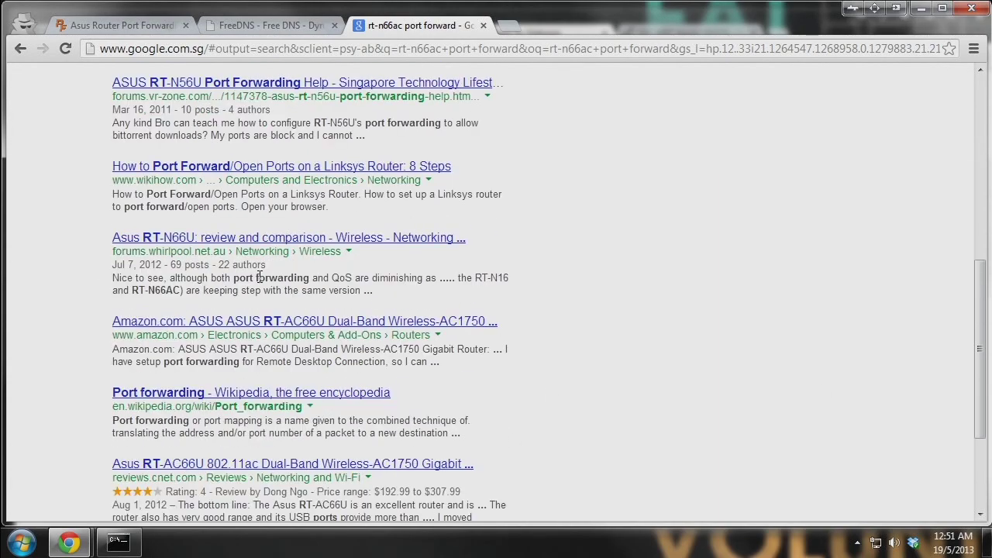
scroll(260, 277, "down", 2)
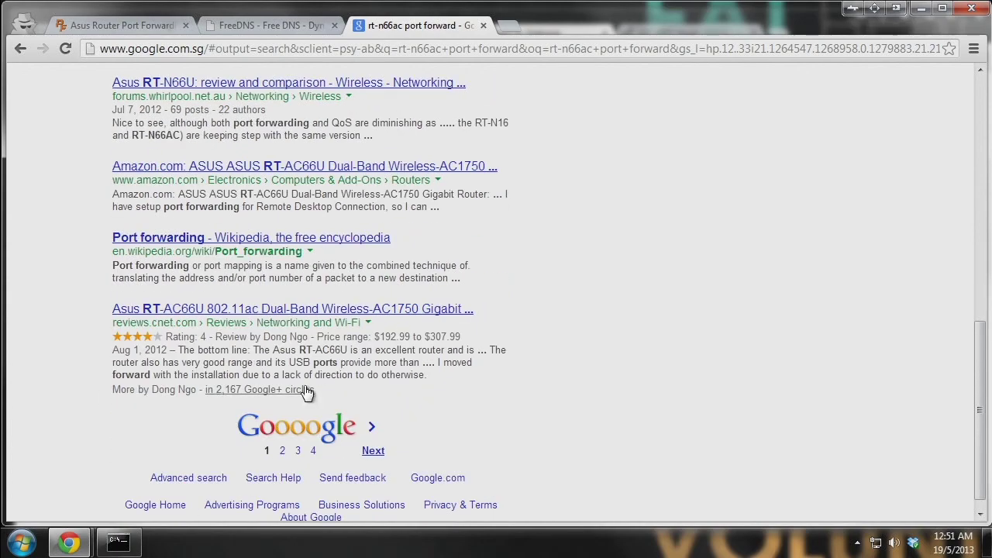
scroll(249, 348, "up", 10)
- Change the query to 'rt-ac66u port forward', rerun it, and skim the ASUS support results
left_click_drag(158, 113, 122, 113)
type("ac66")
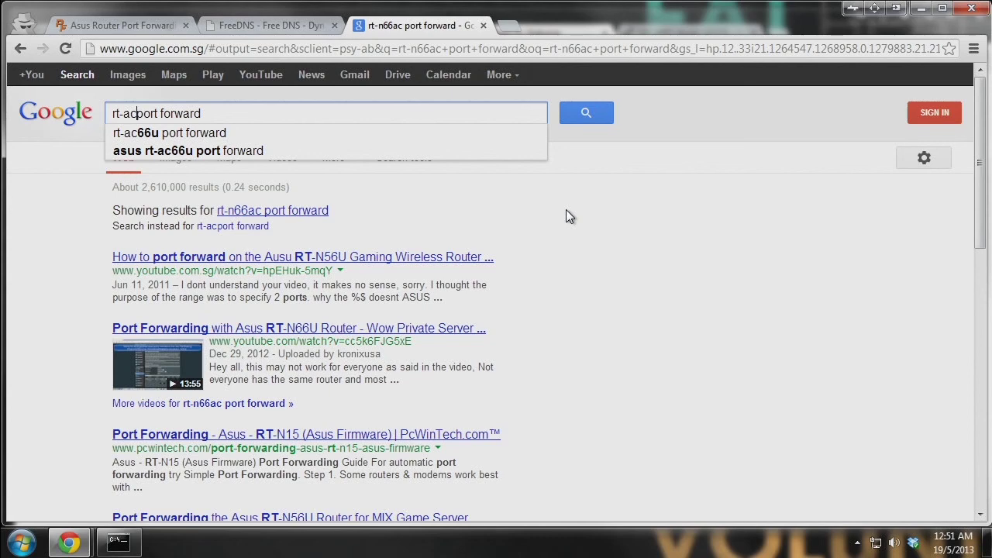
type("u")
key("Return")
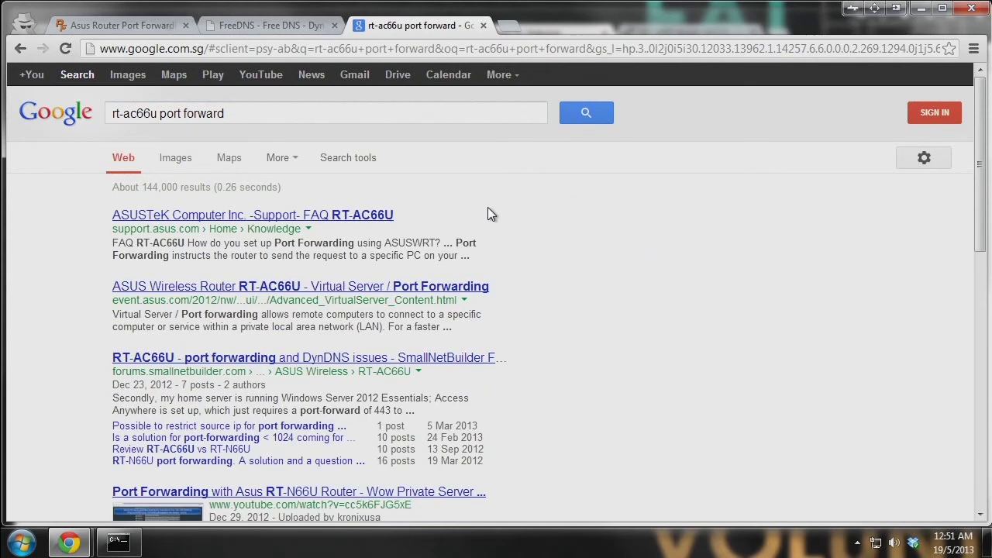
scroll(490, 214, "down", 2)
scroll(310, 306, "down", 2)
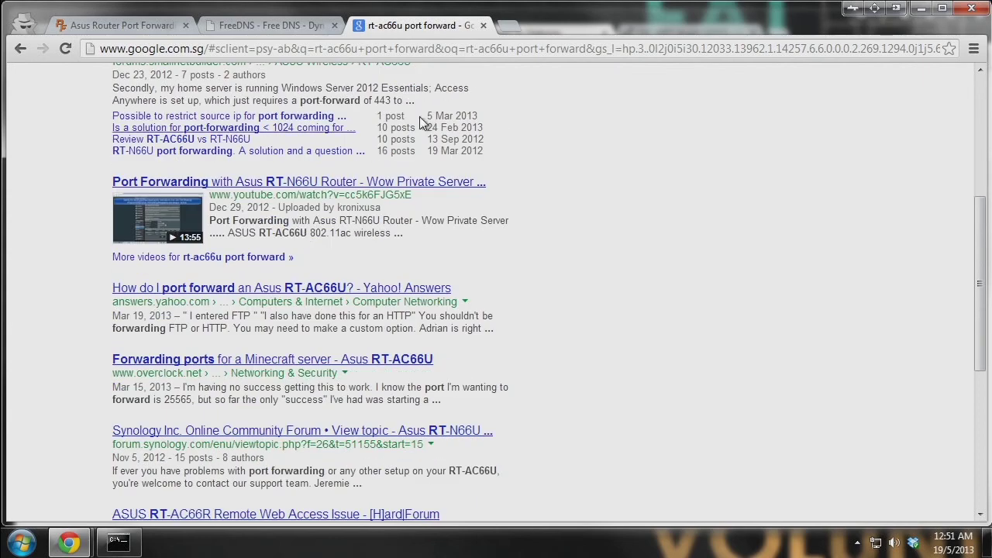
left_click_drag(487, 221, 217, 203)
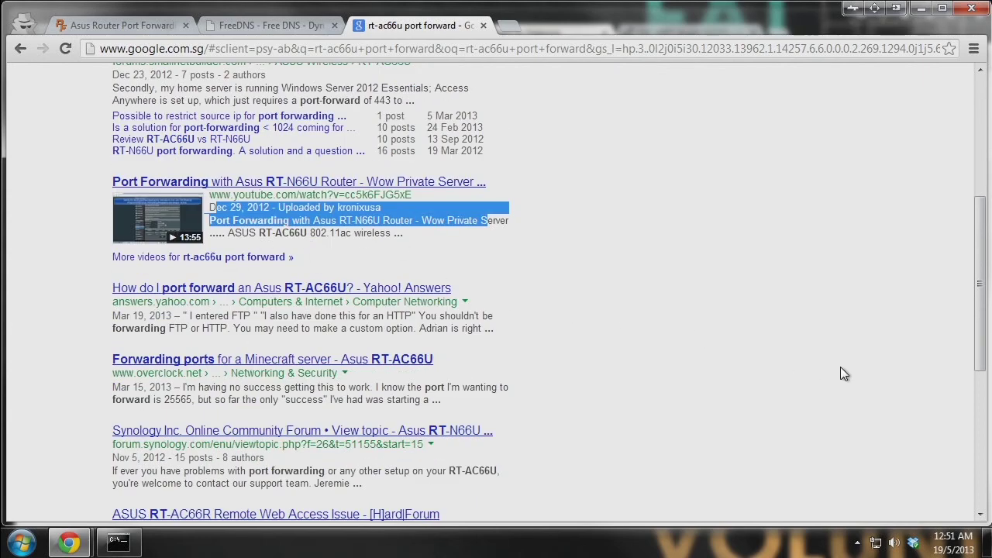
left_click(669, 276)
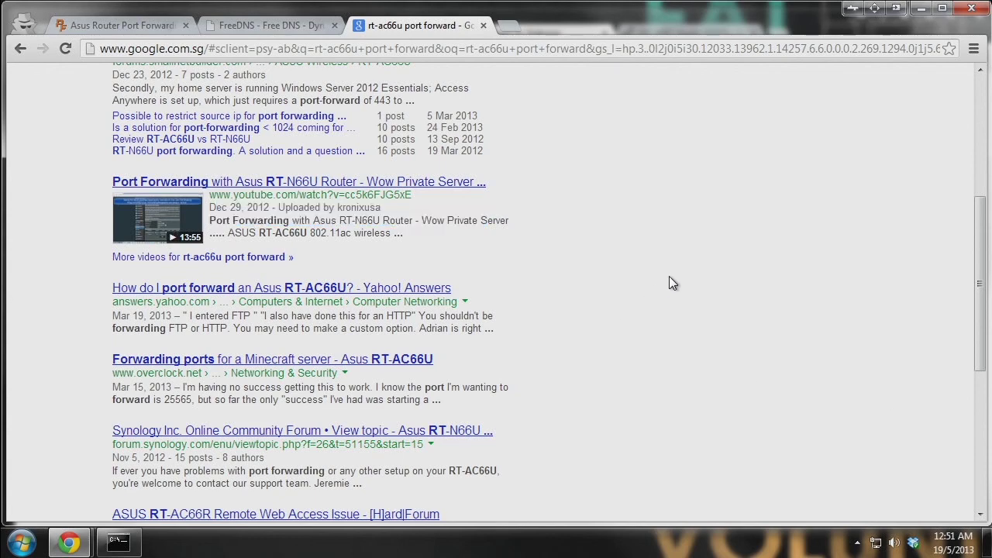